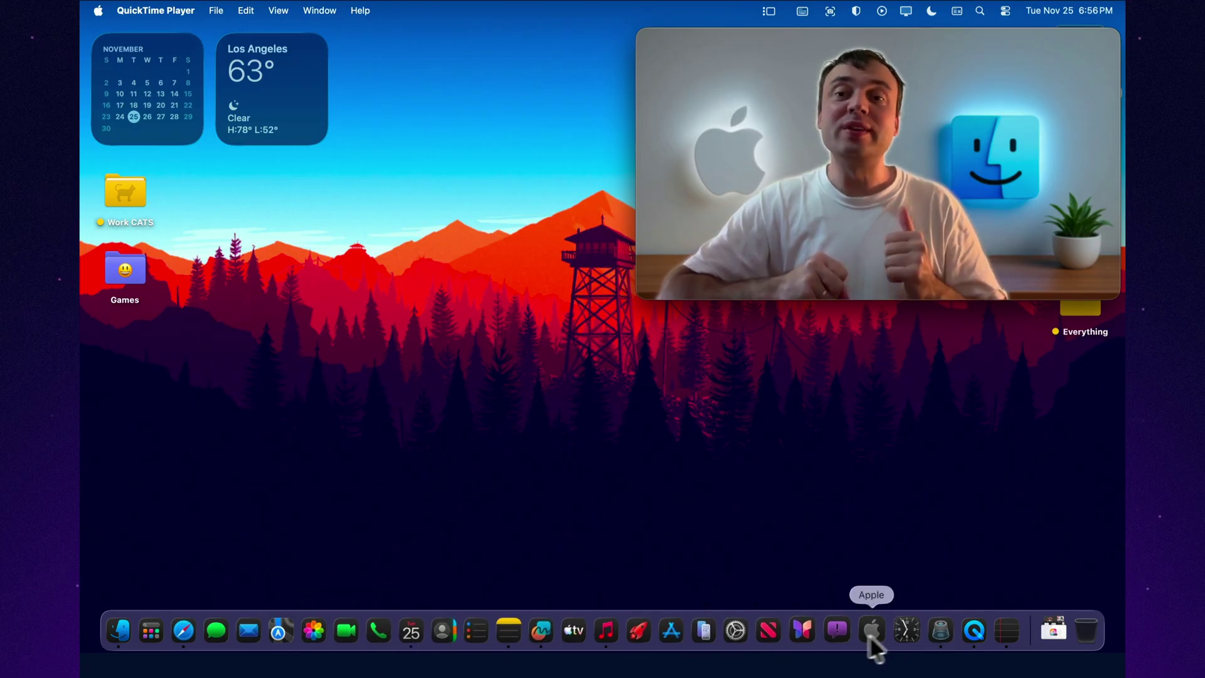
Step: Start a new blank Untitled TextEdit document from the Dock icon's menu
{"action": "right_click", "coordinate": [1010, 626]}
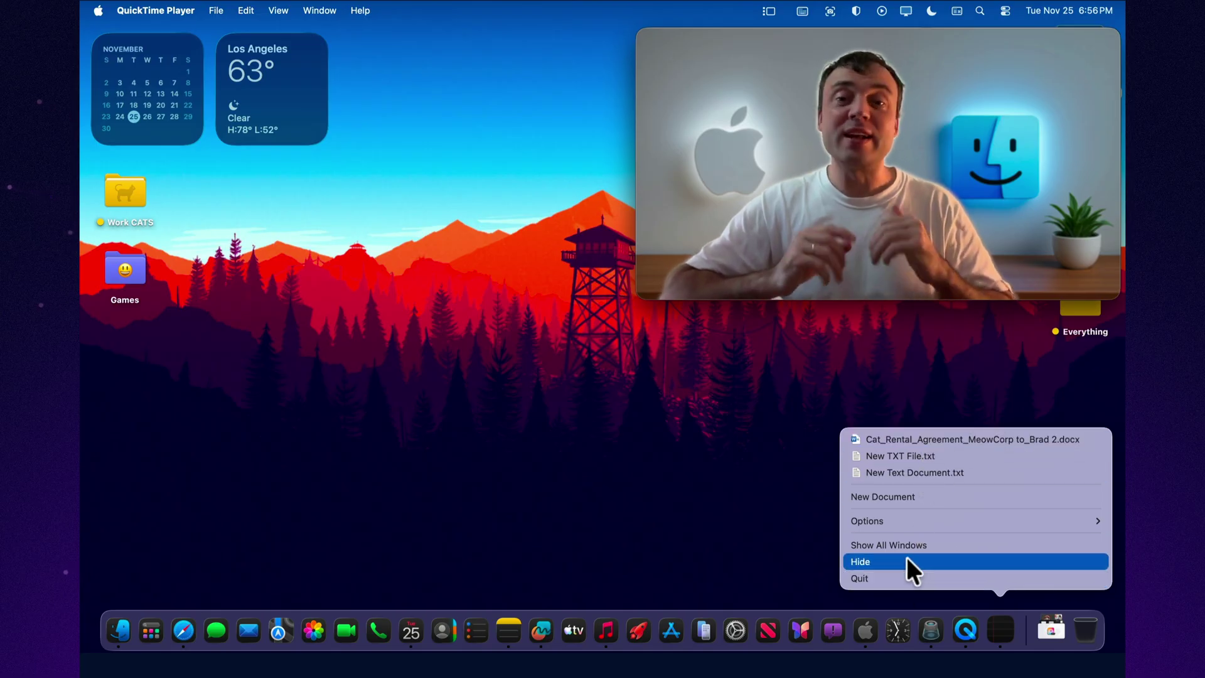
{"action": "left_click", "coordinate": [898, 495]}
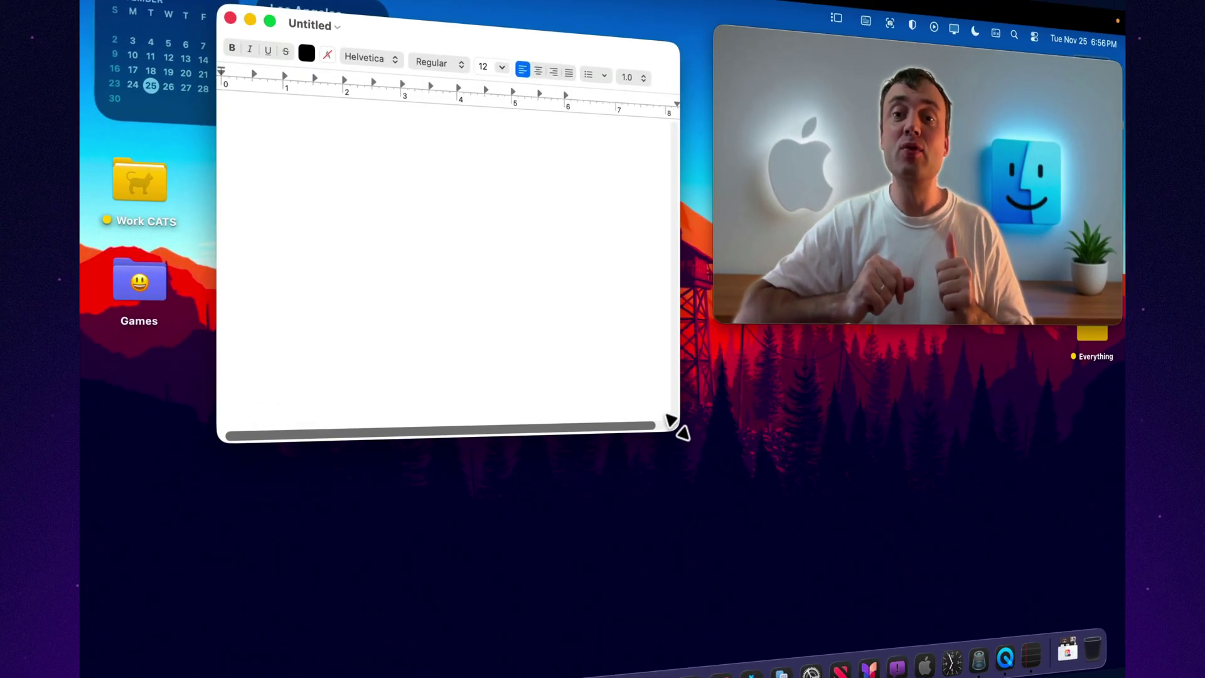
Step: Enlarge the Untitled window, stretching it taller at the bottom and wider to the left
{"action": "left_click_drag", "start_coordinate": [677, 429], "coordinate": [695, 648]}
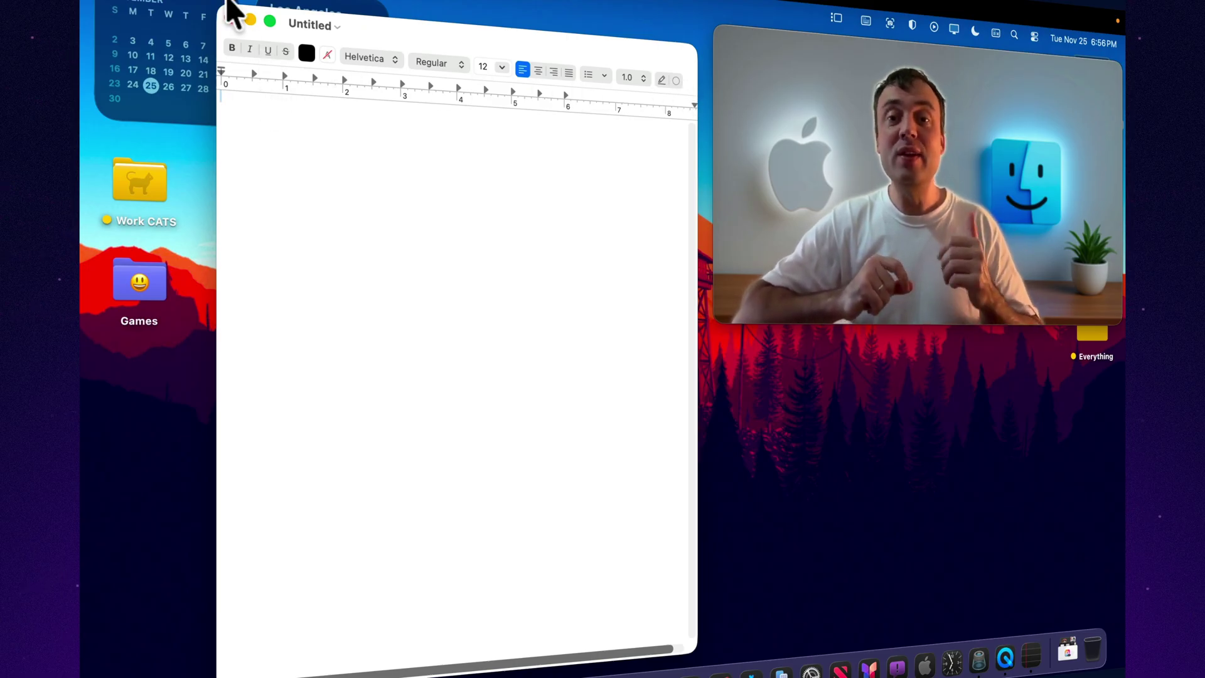
{"action": "left_click_drag", "start_coordinate": [212, 118], "coordinate": [99, 111]}
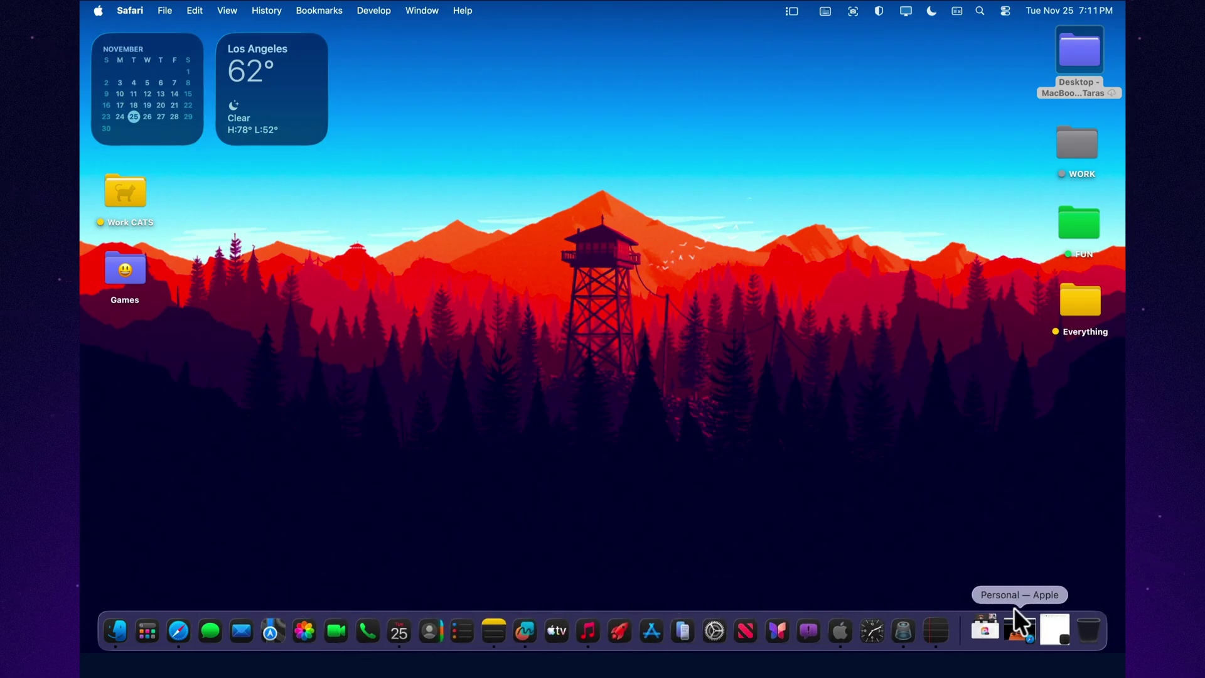
Step: Restore the Untitled document from the Dock and browse the File, Format, View, Window and Help menus
{"action": "left_click", "coordinate": [1055, 618]}
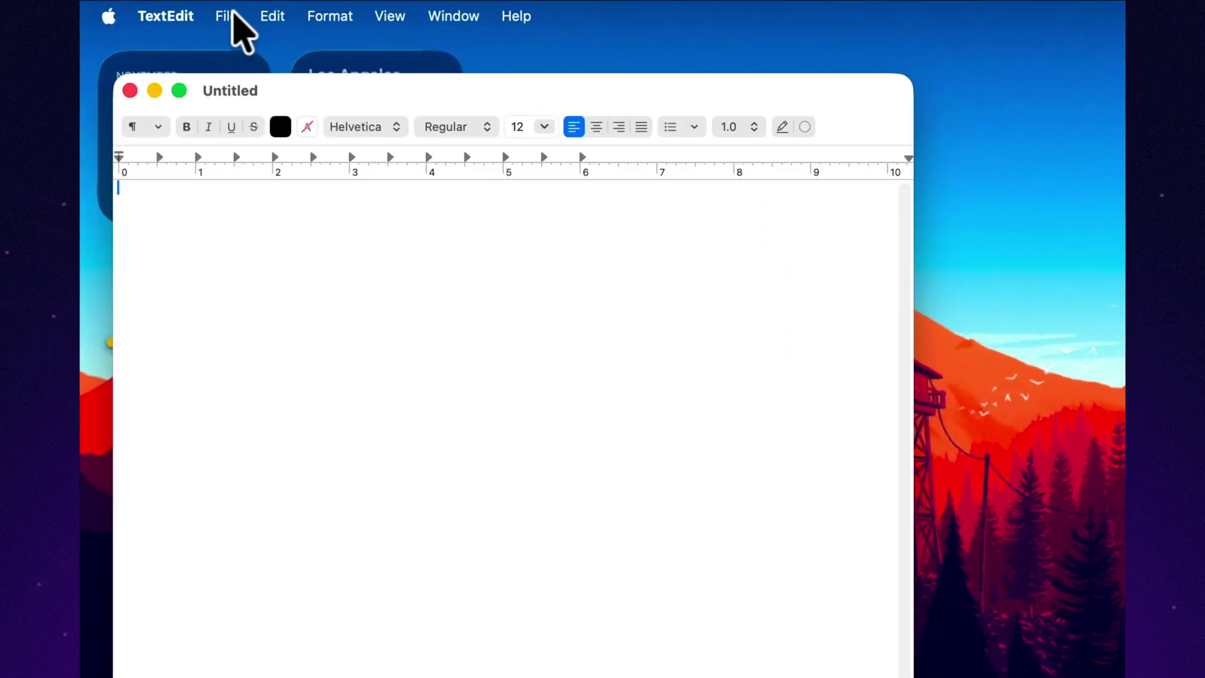
{"action": "left_click", "coordinate": [234, 13]}
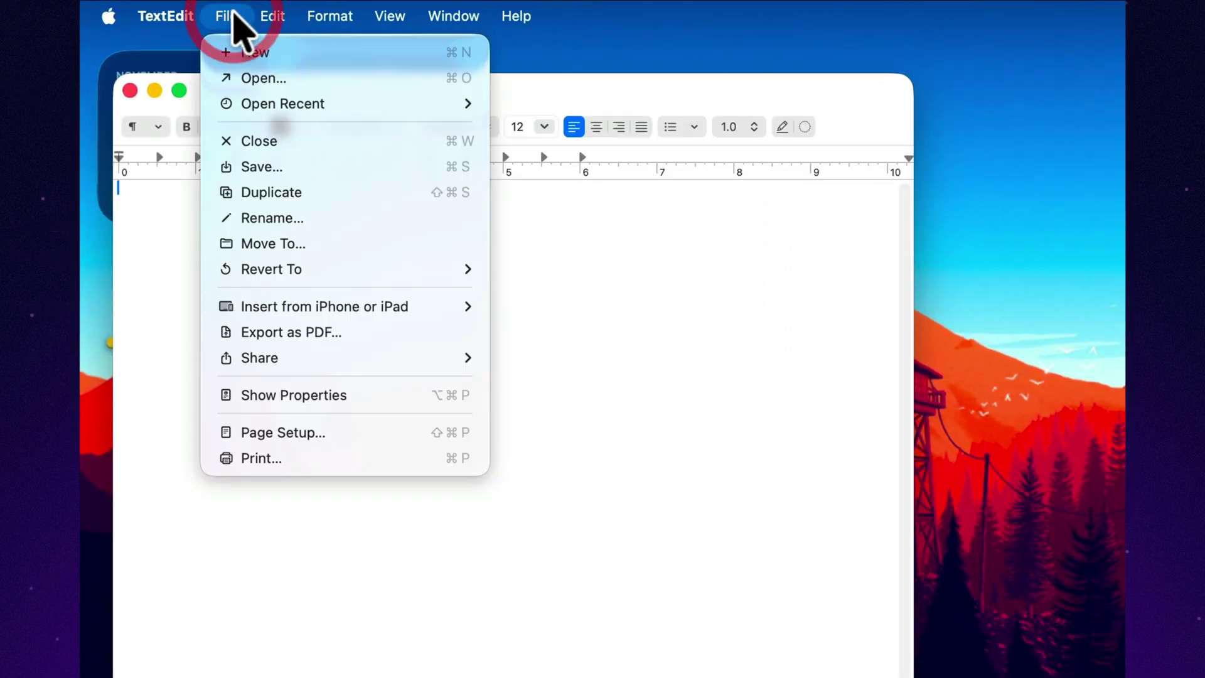
{"action": "mouse_move", "coordinate": [328, 15]}
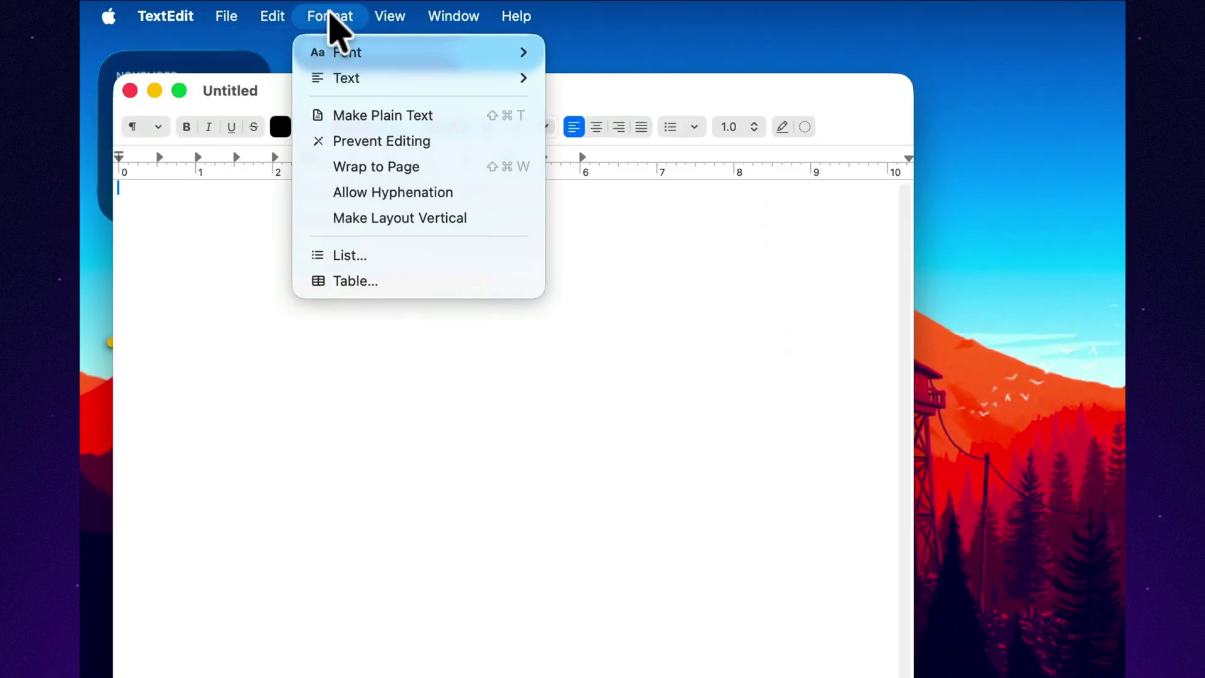
{"action": "mouse_move", "coordinate": [380, 20]}
{"action": "mouse_move", "coordinate": [451, 20]}
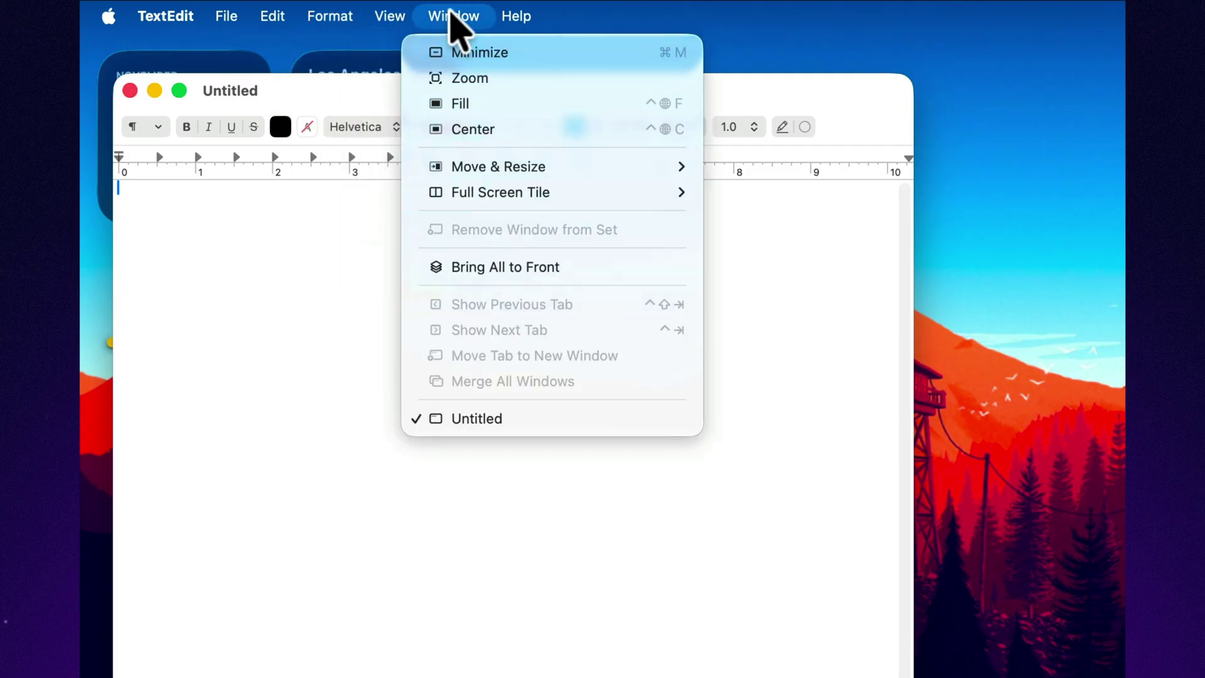
{"action": "mouse_move", "coordinate": [510, 28]}
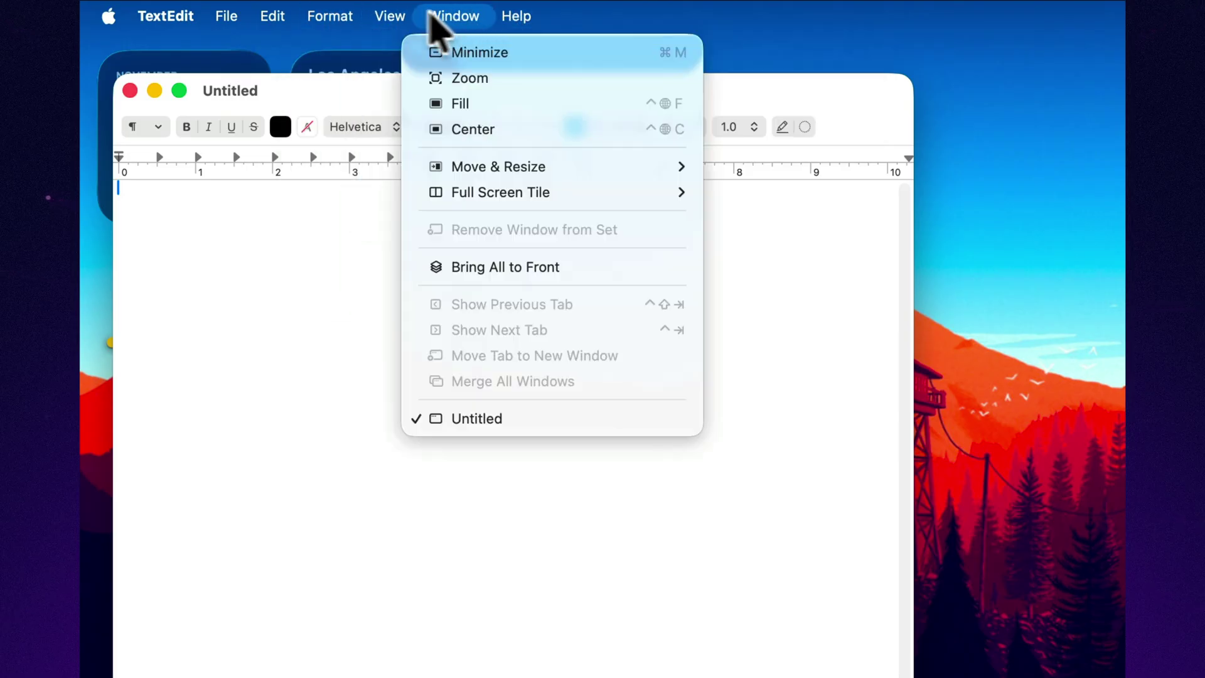
{"action": "mouse_move", "coordinate": [185, 28]}
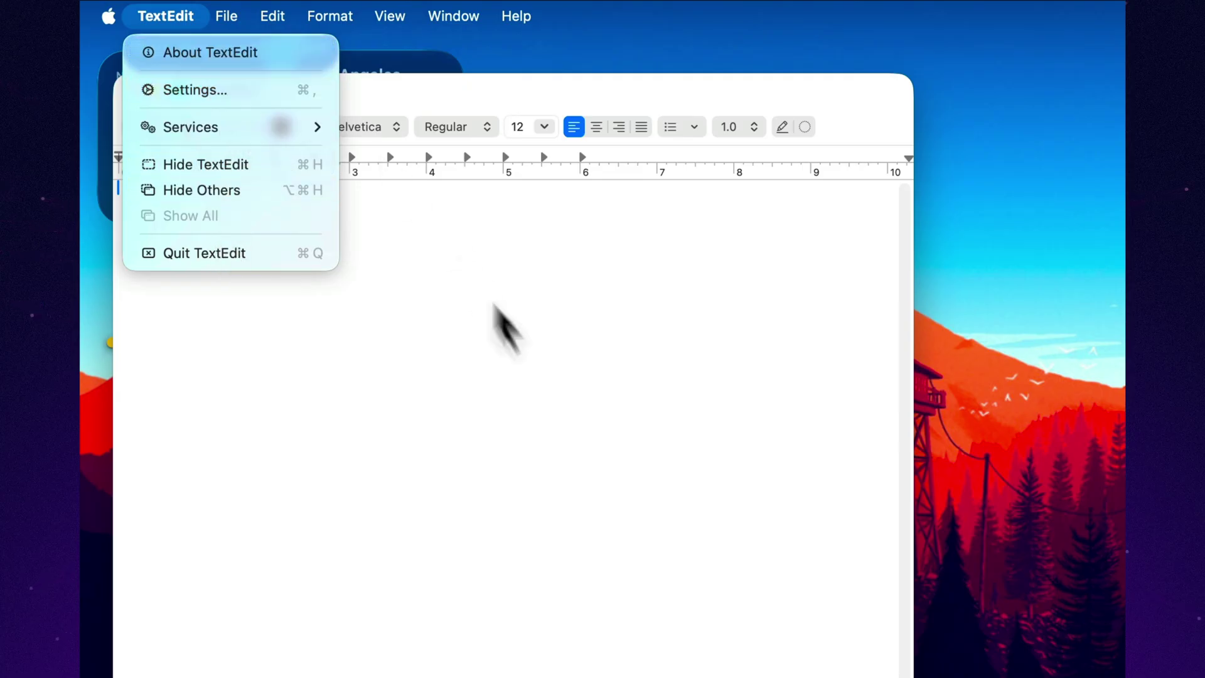
{"action": "left_click", "coordinate": [554, 401]}
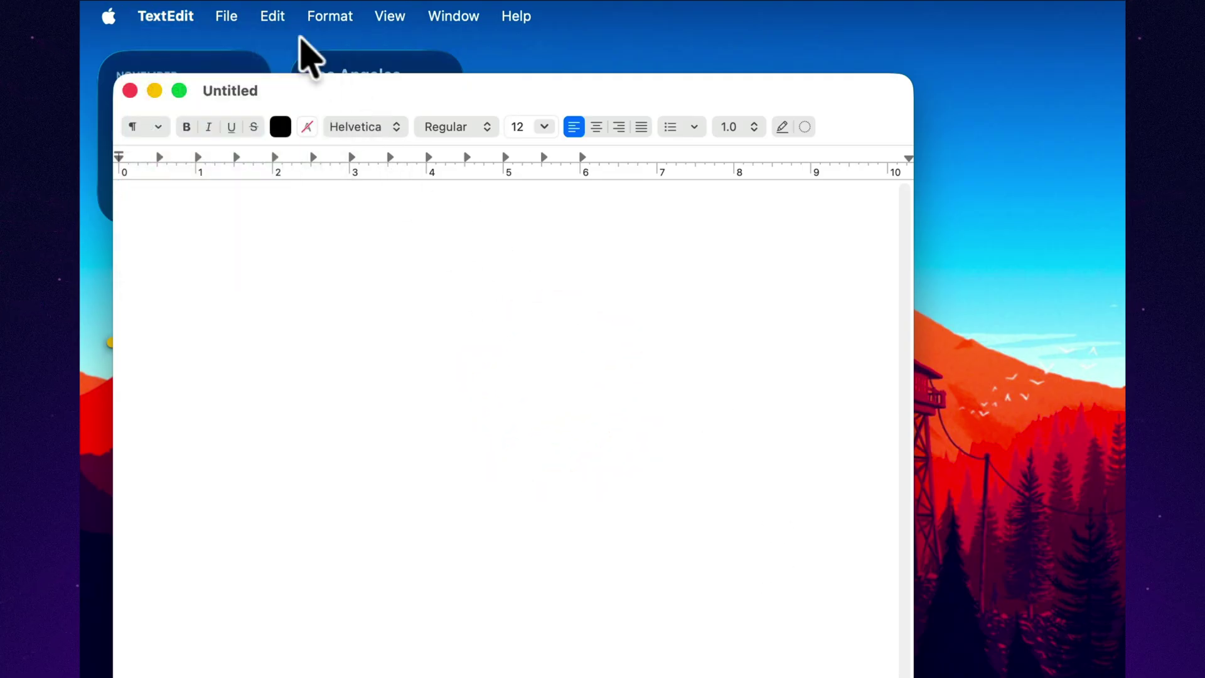
{"action": "left_click", "coordinate": [322, 17]}
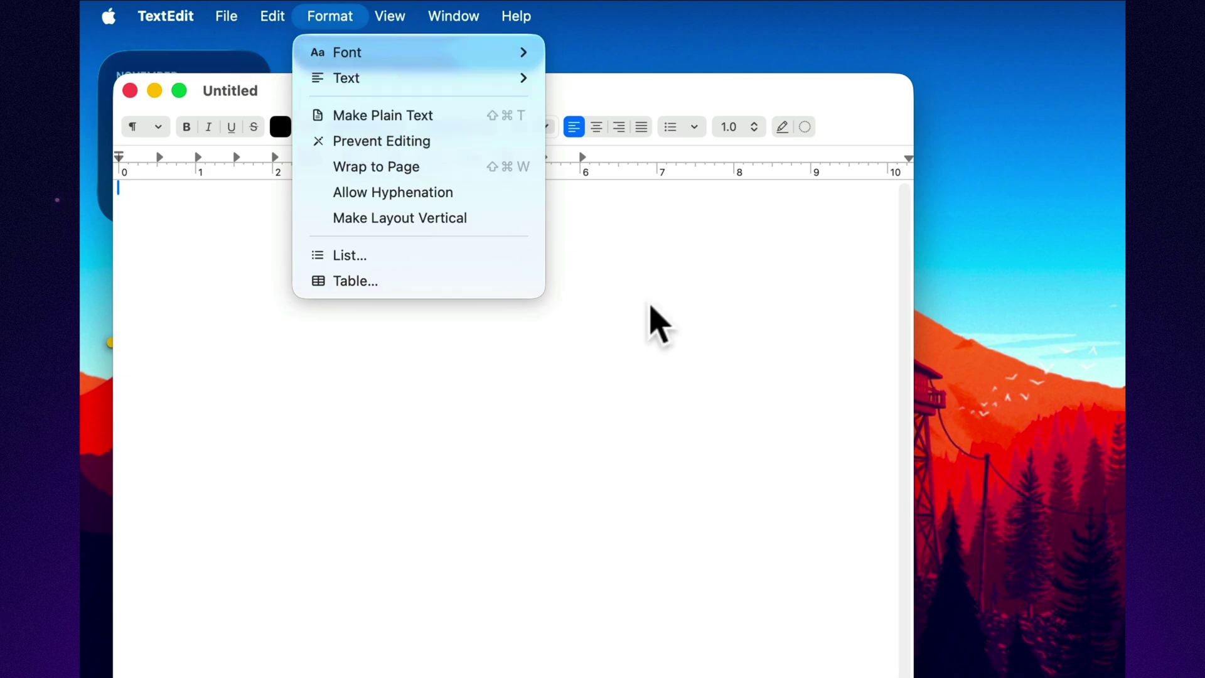
{"action": "left_click", "coordinate": [642, 311]}
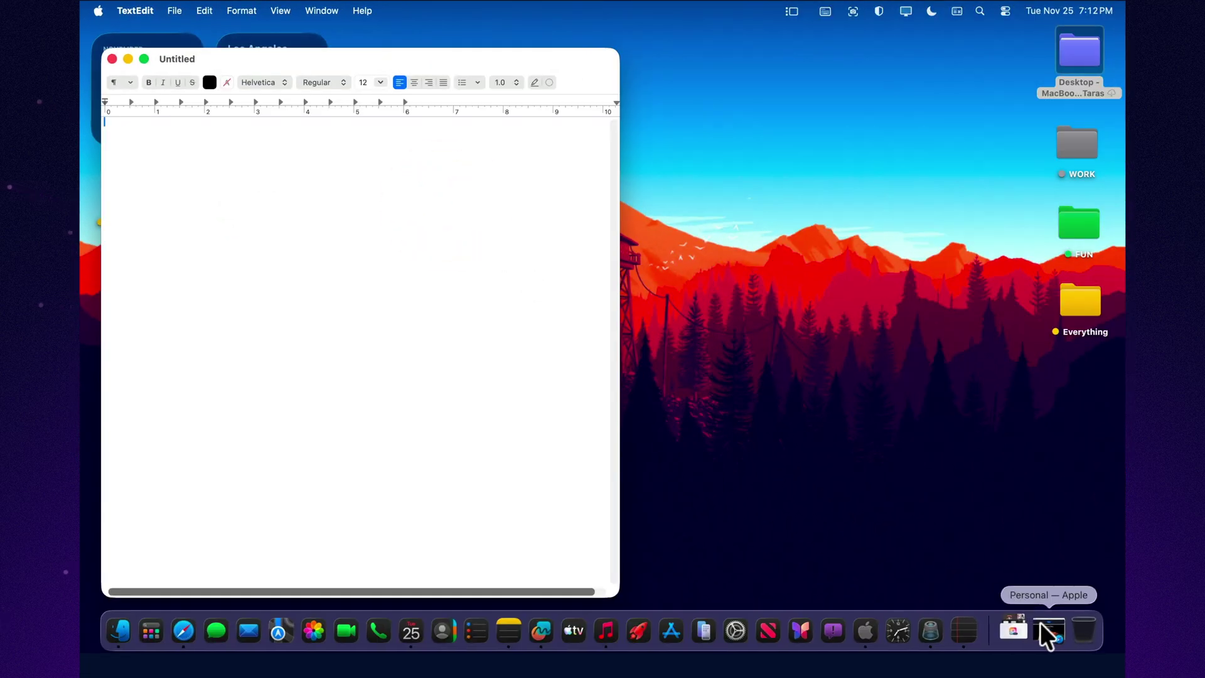
Step: Copy the Safari iPhone 17 Pro page text through the Battery section, then close Safari
{"action": "left_click", "coordinate": [1047, 628]}
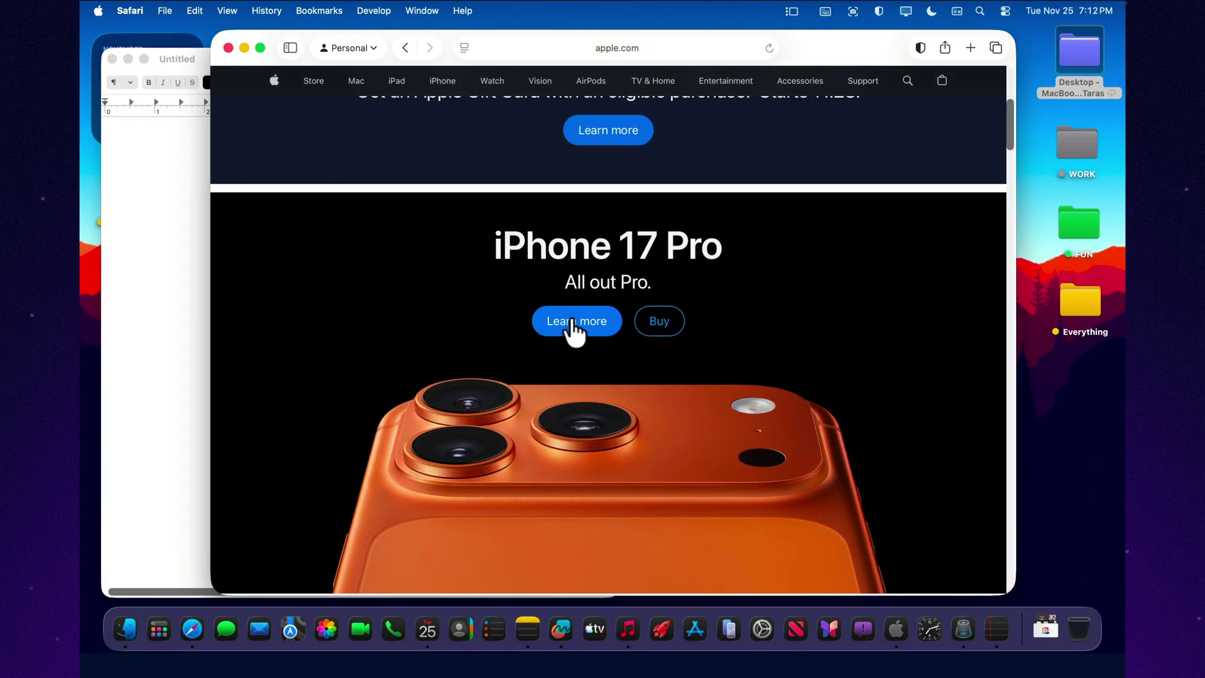
{"action": "scroll", "coordinate": [468, 276], "scroll_direction": "down", "scroll_amount": 5}
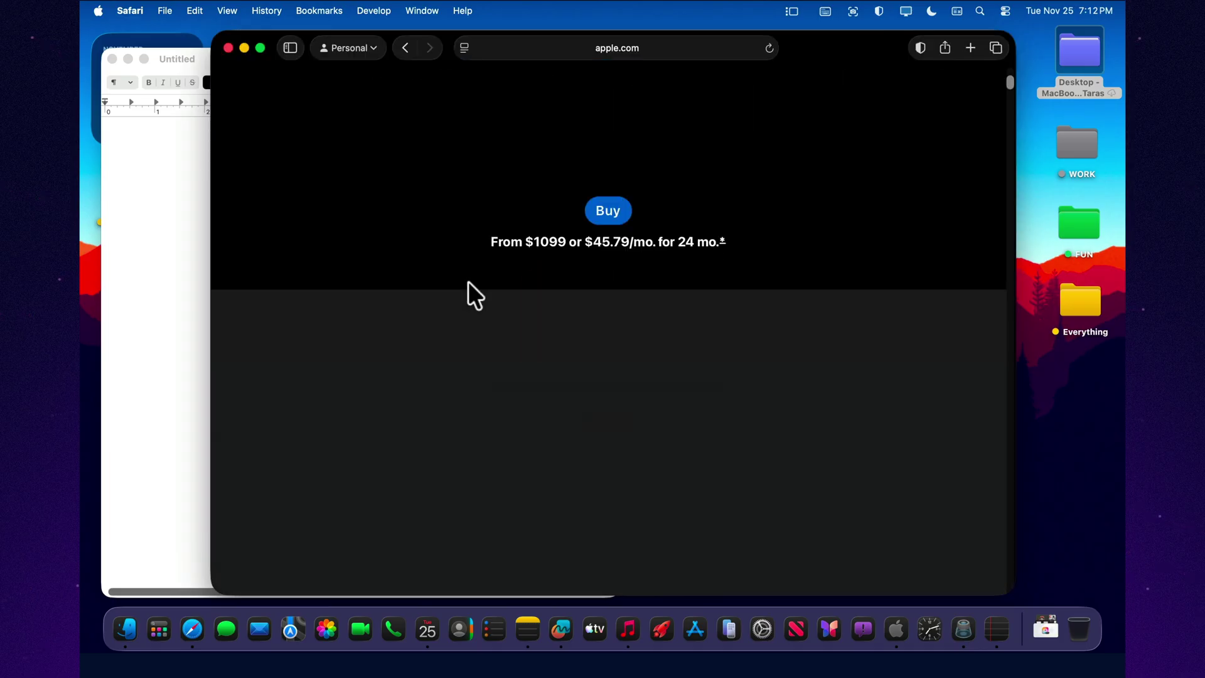
{"action": "scroll", "coordinate": [467, 284], "scroll_direction": "down", "scroll_amount": 10}
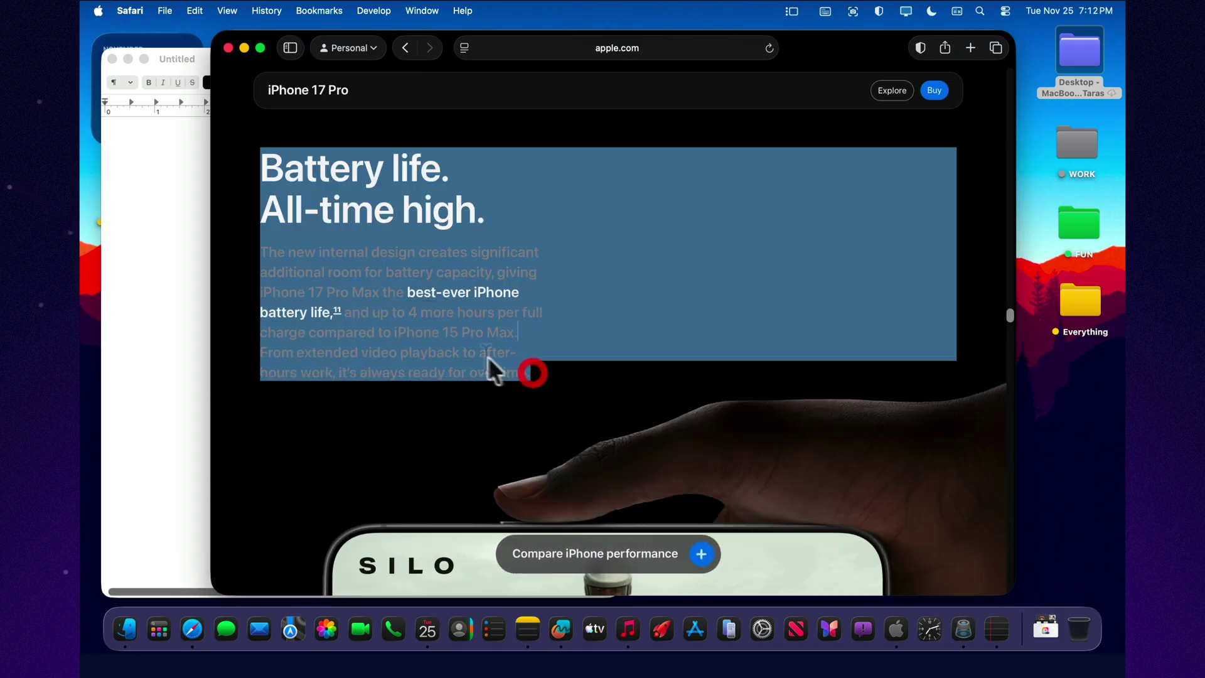
{"action": "right_click", "coordinate": [483, 357]}
{"action": "left_click", "coordinate": [514, 418]}
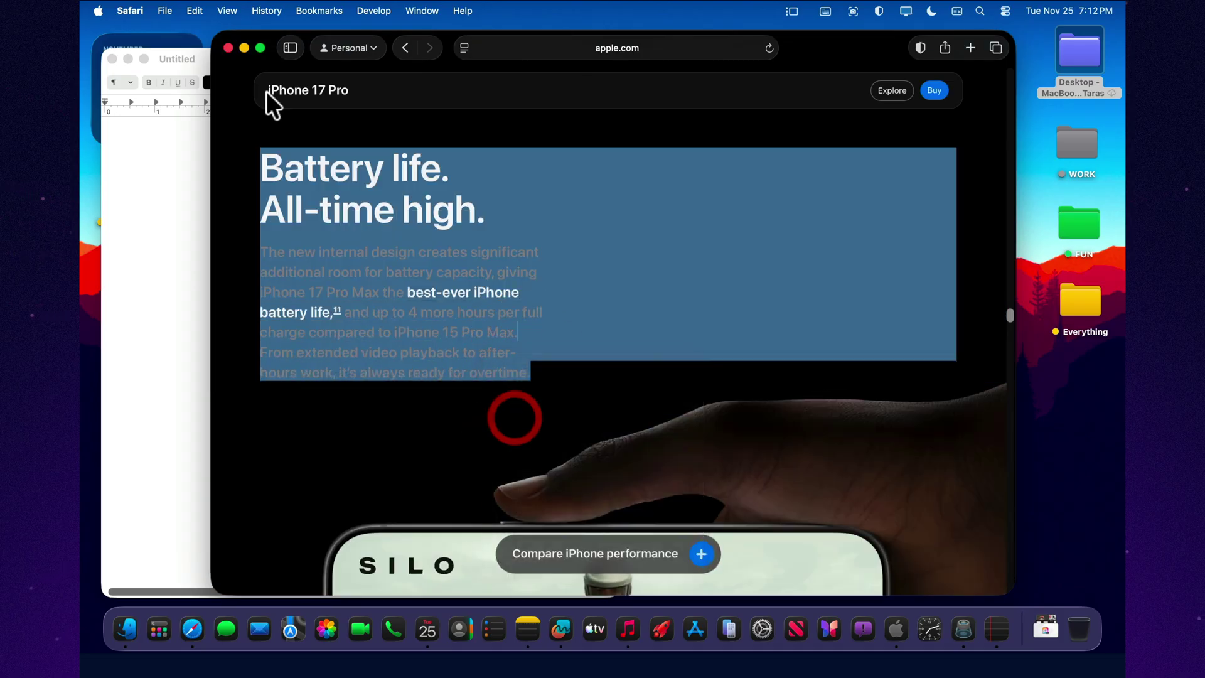
{"action": "left_click", "coordinate": [228, 49]}
Step: Paste the copied iPhone 17 Pro web text into the empty document
{"action": "left_click", "coordinate": [286, 205]}
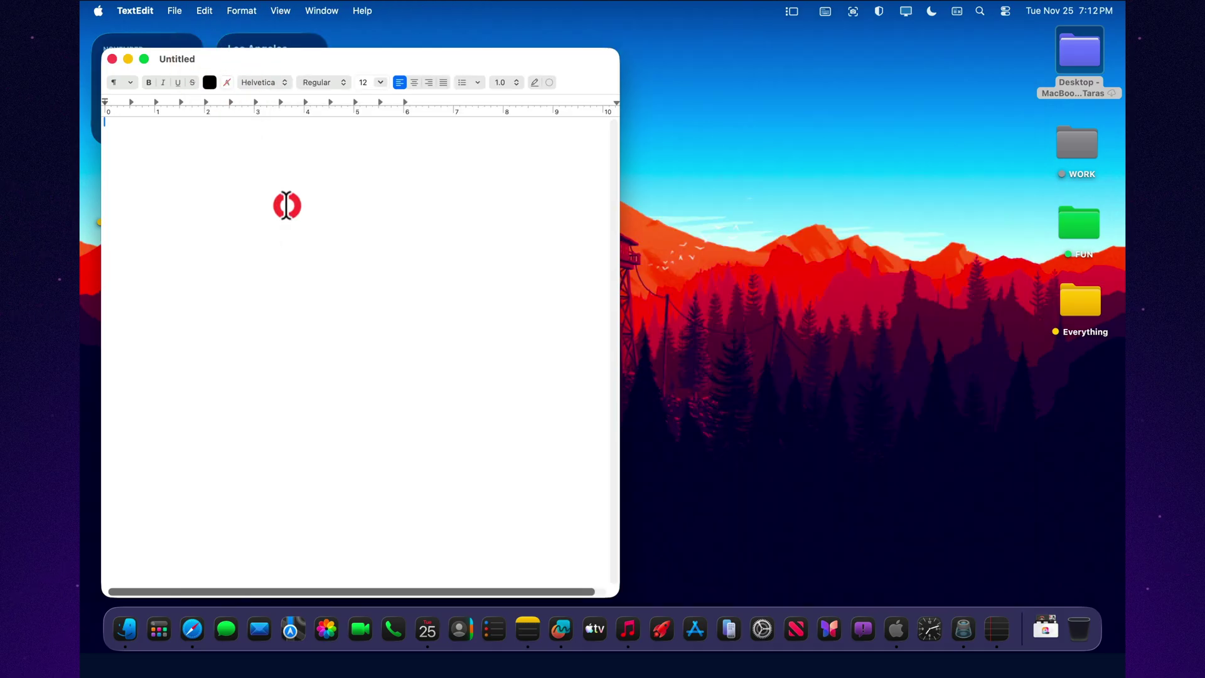
{"action": "key", "text": "super+v"}
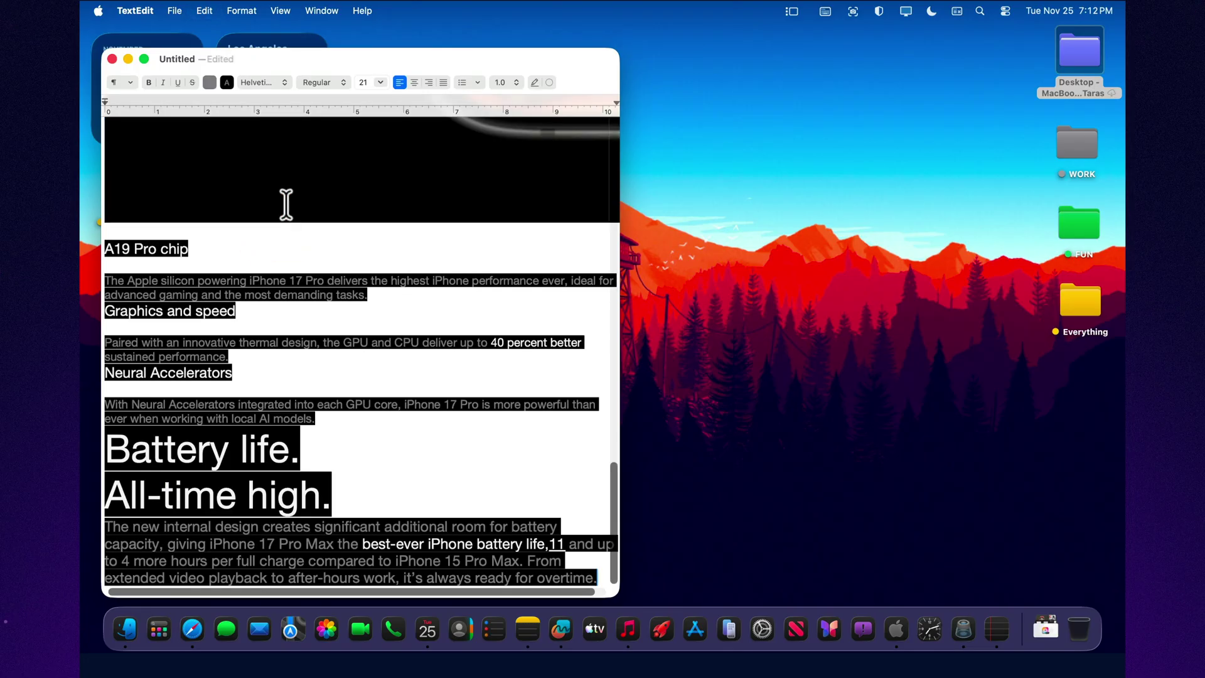
{"action": "scroll", "coordinate": [287, 202], "scroll_direction": "up", "scroll_amount": 20}
Step: Select everything and convert the document to plain text, confirming the warning
{"action": "key", "text": "super+a"}
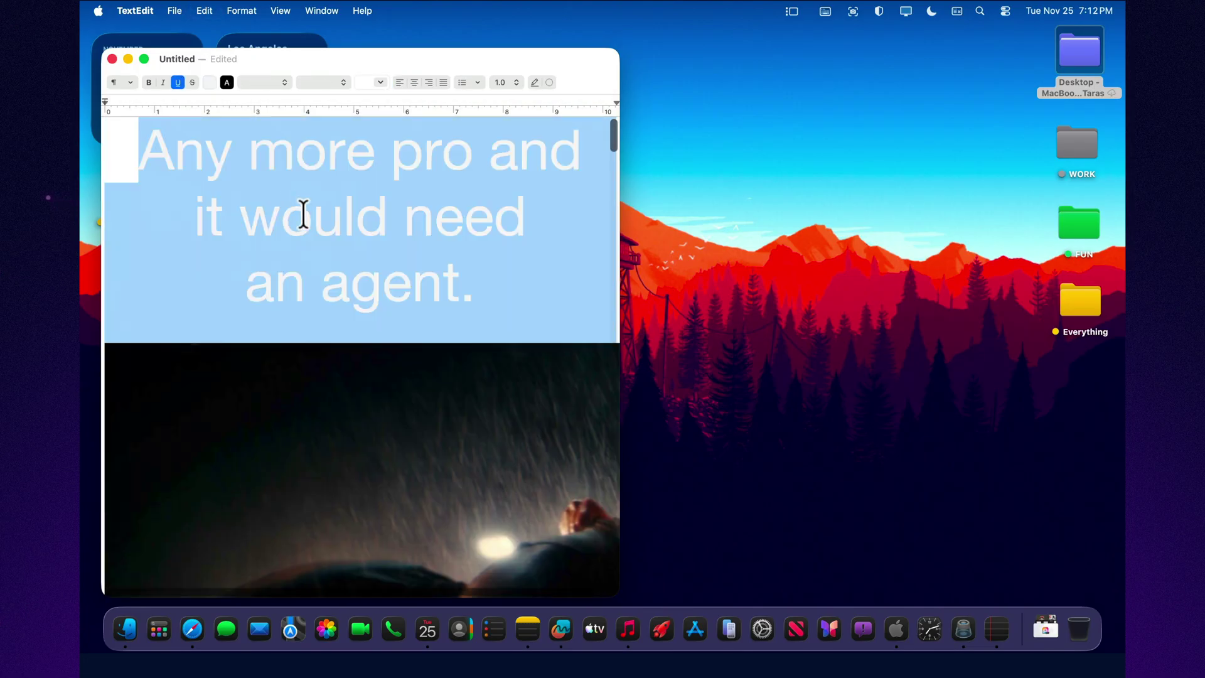
{"action": "left_click", "coordinate": [245, 10]}
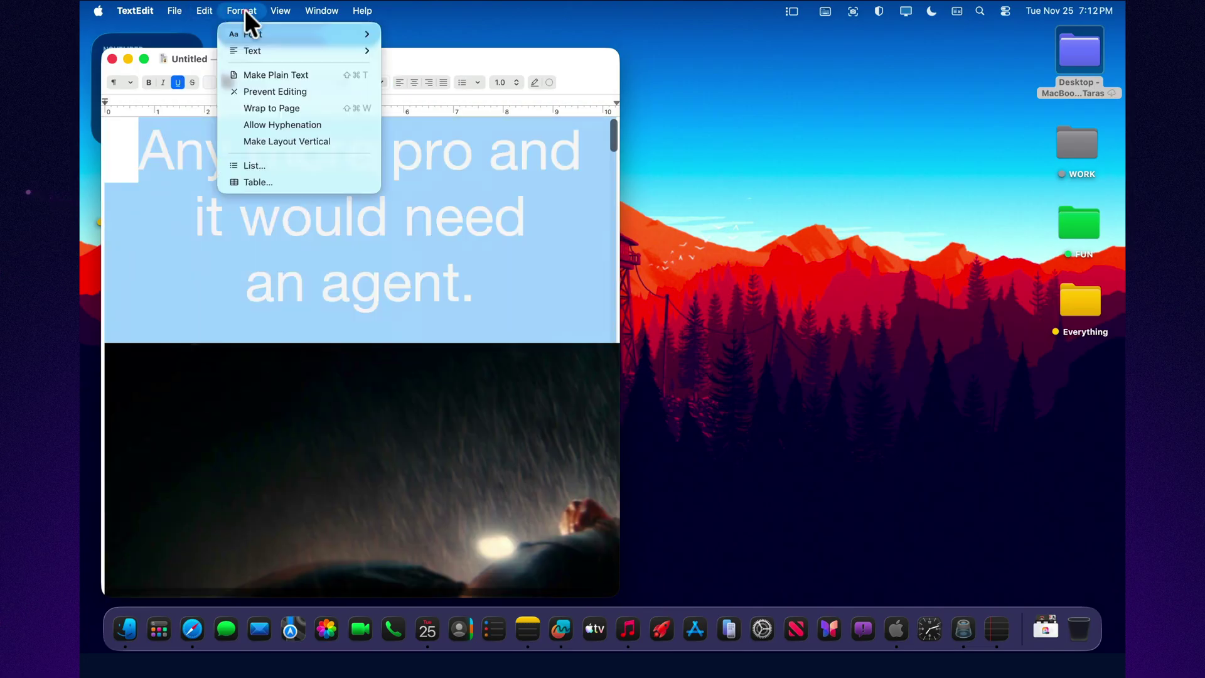
{"action": "left_click", "coordinate": [288, 74]}
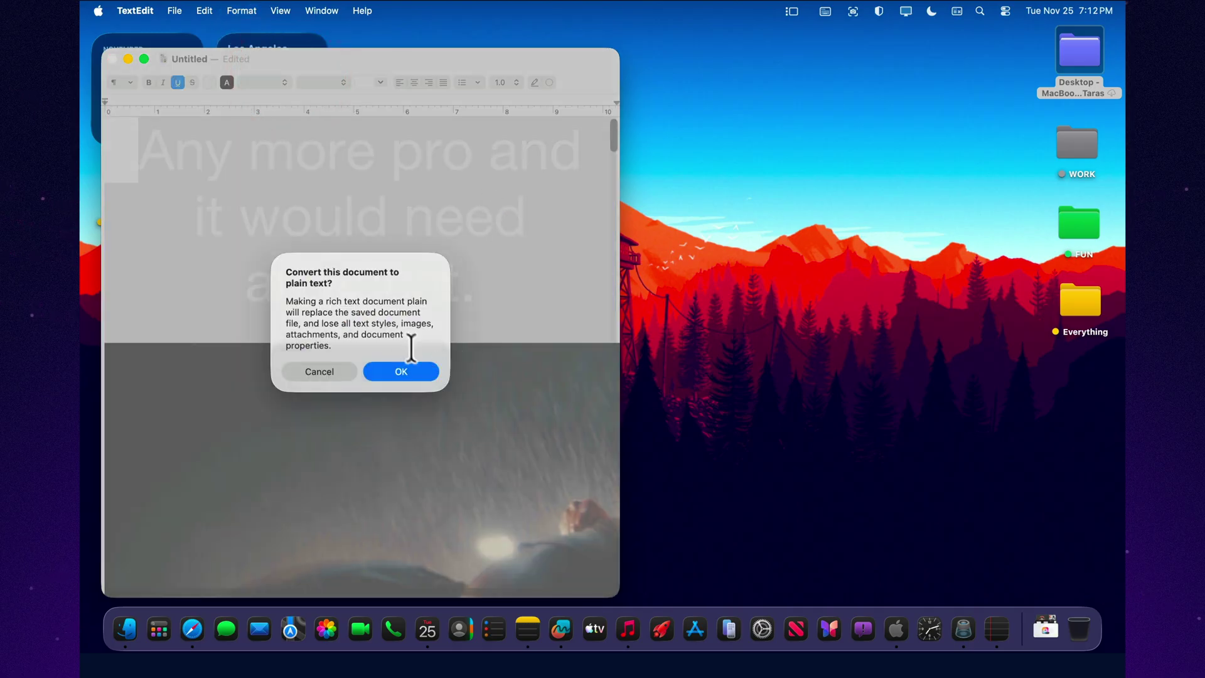
{"action": "left_click", "coordinate": [402, 370]}
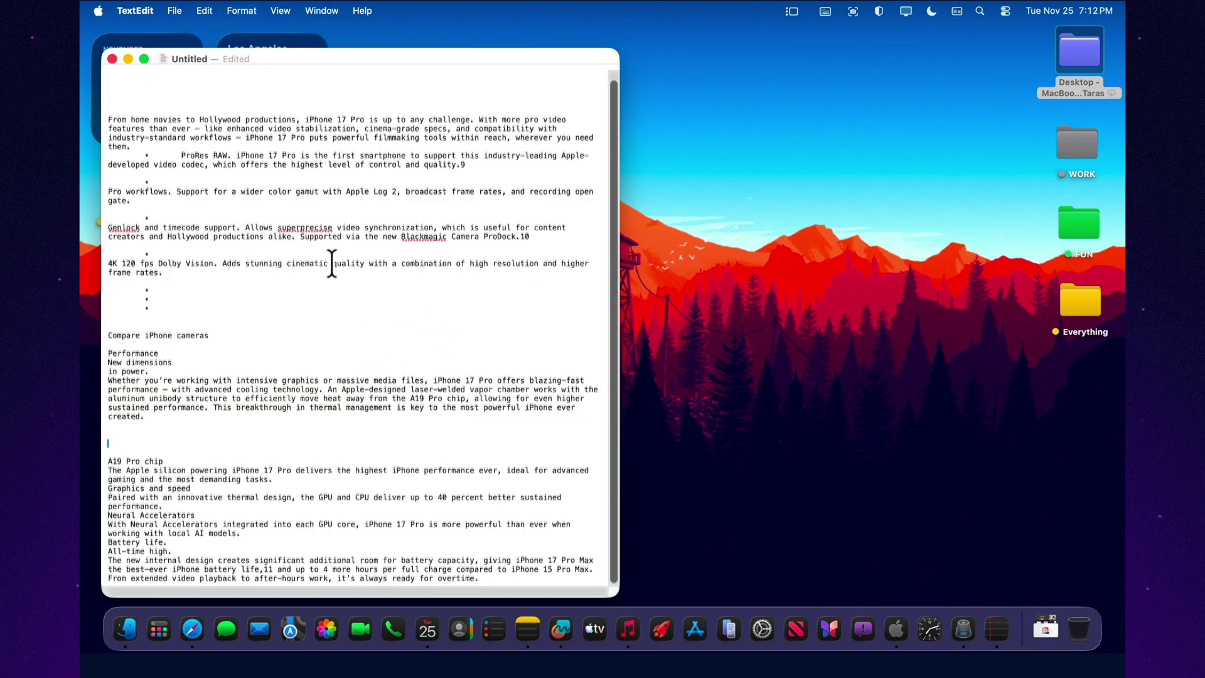
{"action": "scroll", "coordinate": [330, 262], "scroll_direction": "up", "scroll_amount": 1}
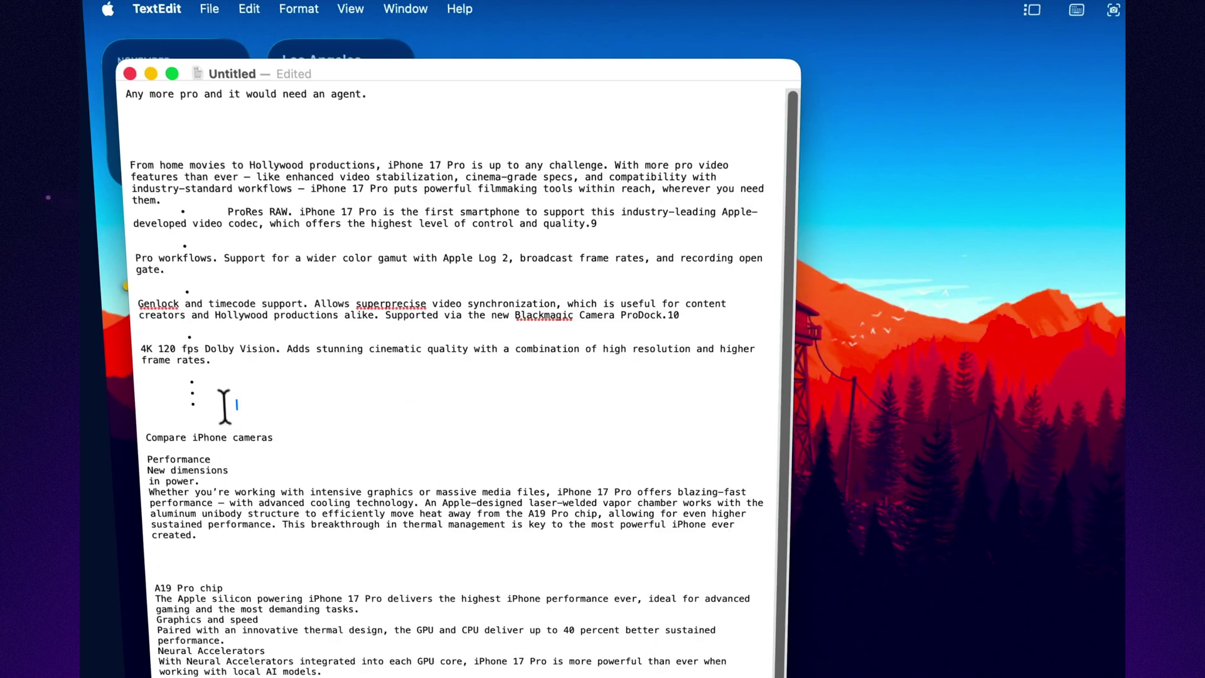
Step: Convert the document back to rich text, then reopen and dismiss the Format menu
{"action": "left_click", "coordinate": [314, 11]}
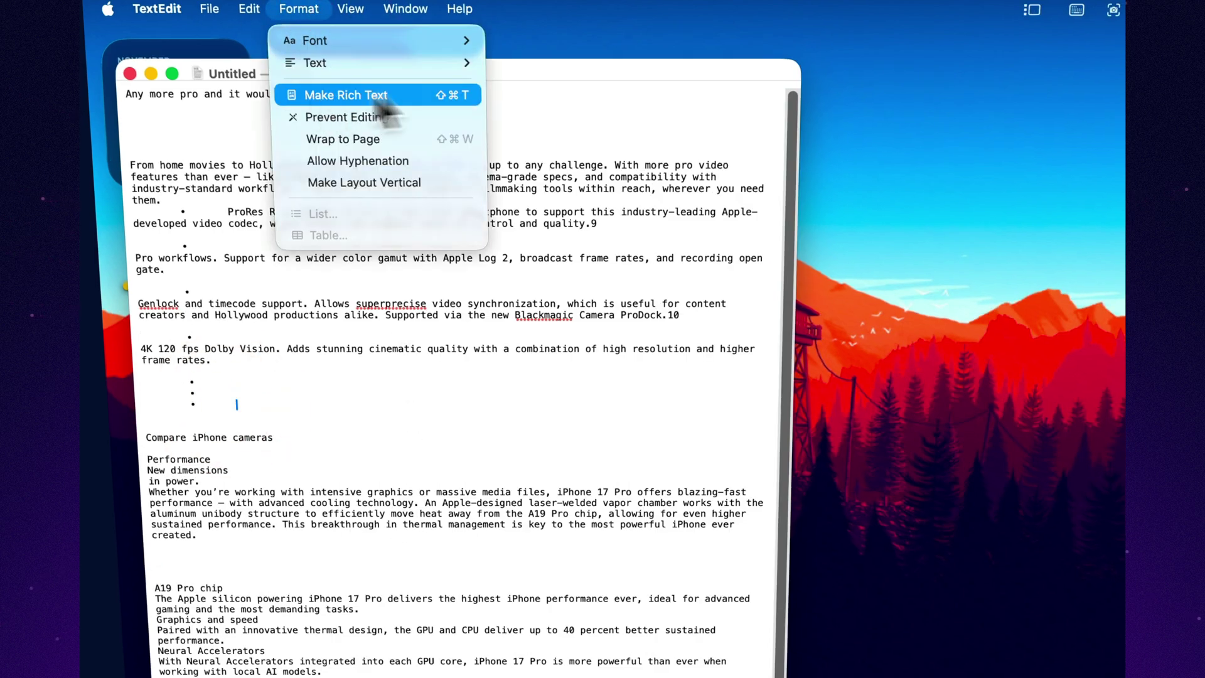
{"action": "left_click", "coordinate": [432, 95]}
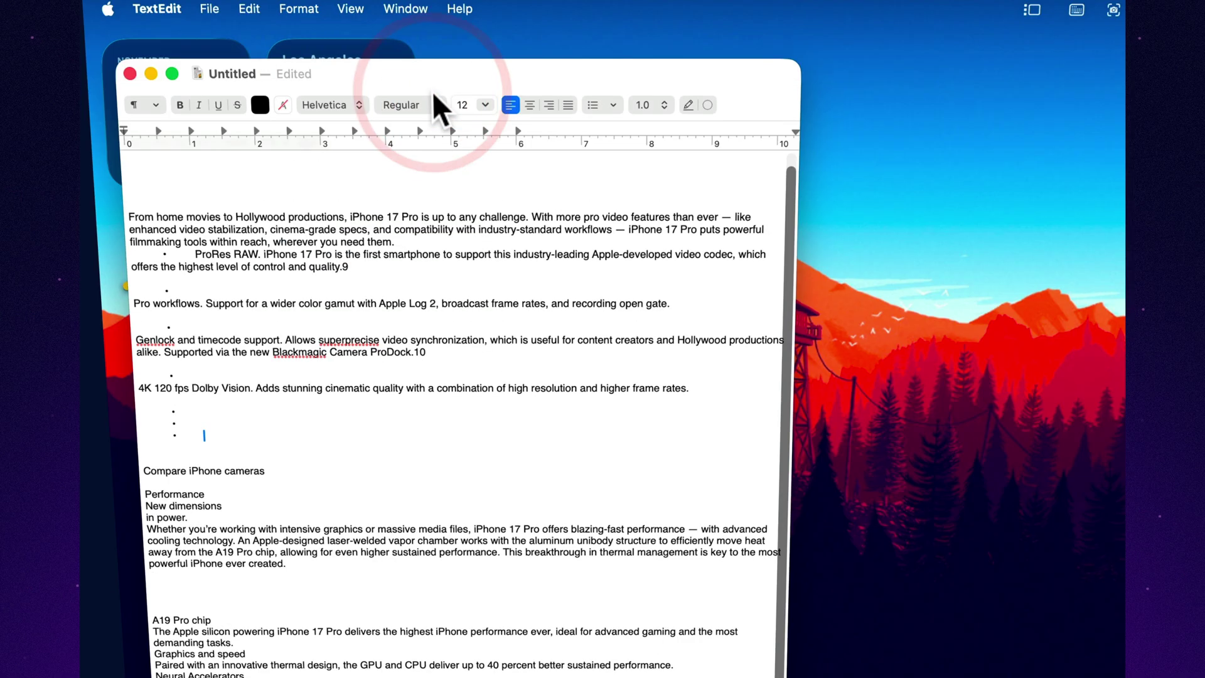
{"action": "scroll", "coordinate": [418, 238], "scroll_direction": "up", "scroll_amount": 1}
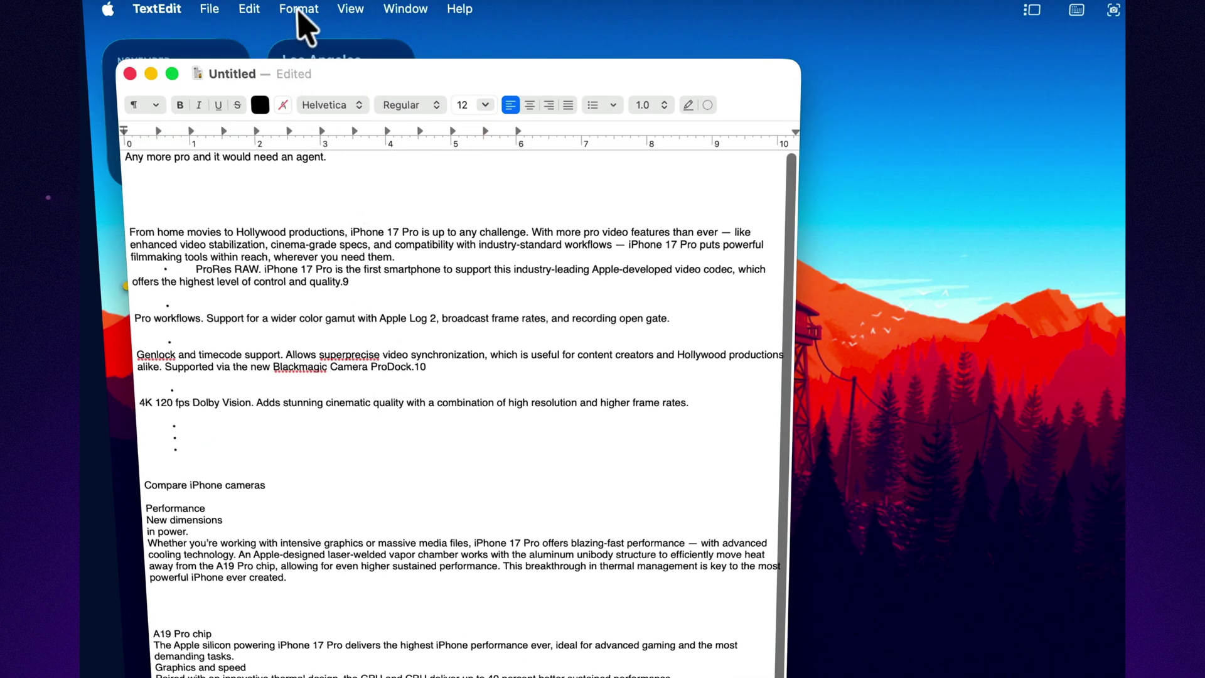
{"action": "left_click", "coordinate": [300, 9]}
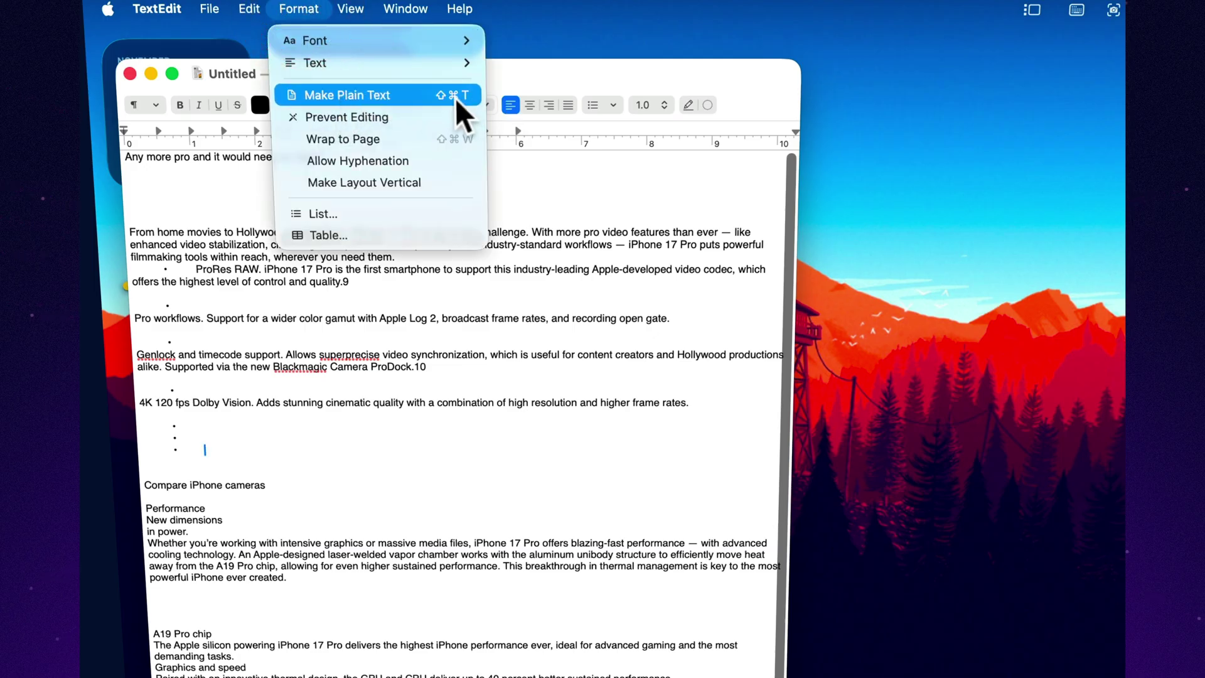
{"action": "left_click", "coordinate": [562, 244]}
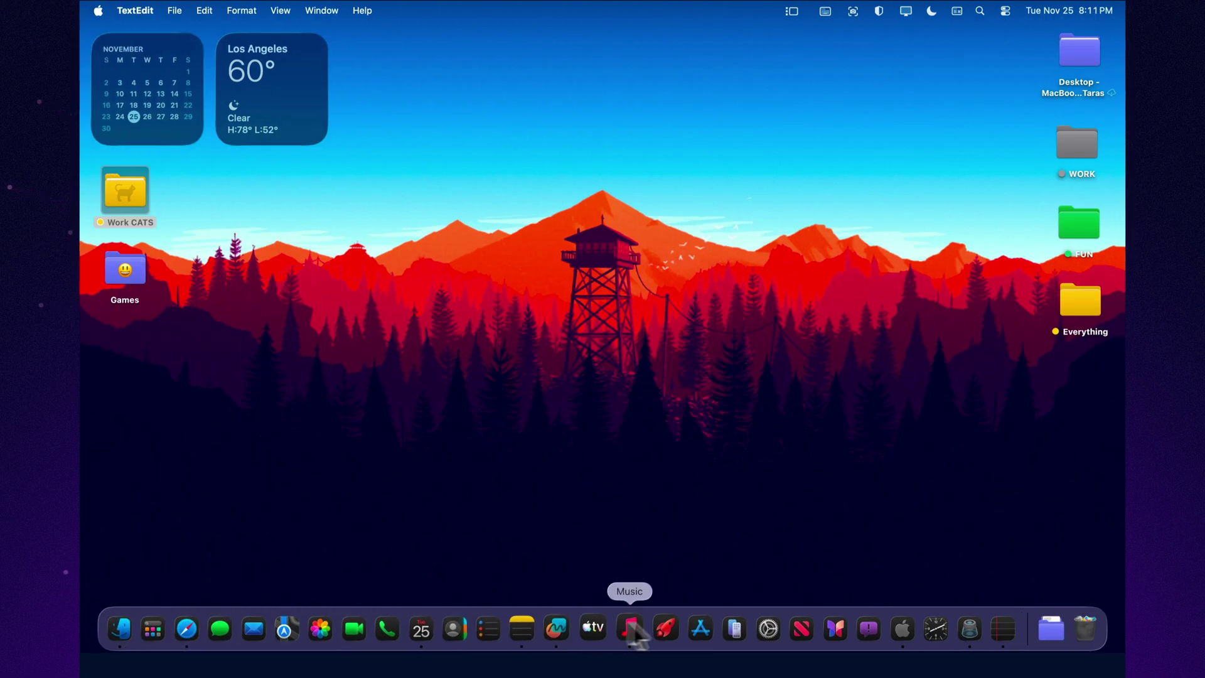
Step: Turn on 'Display HTML files as HTML code' in TextEdit's Open and Save settings
{"action": "left_click", "coordinate": [991, 624]}
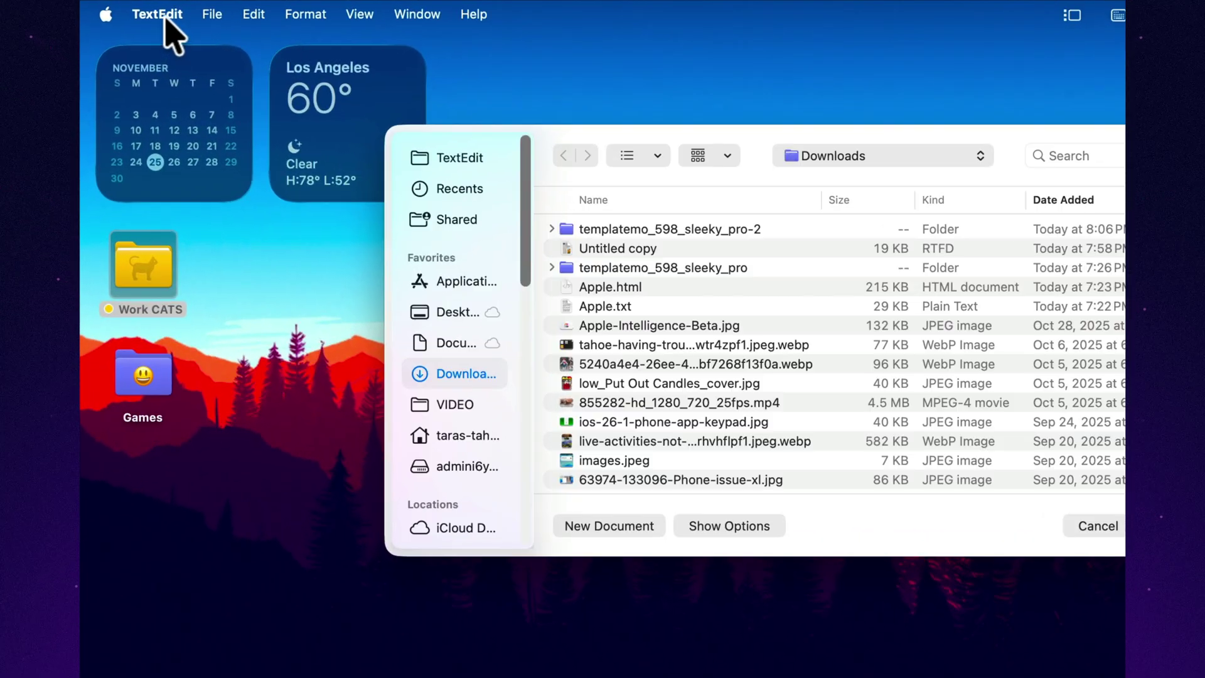
{"action": "left_click", "coordinate": [138, 11]}
{"action": "left_click", "coordinate": [172, 81]}
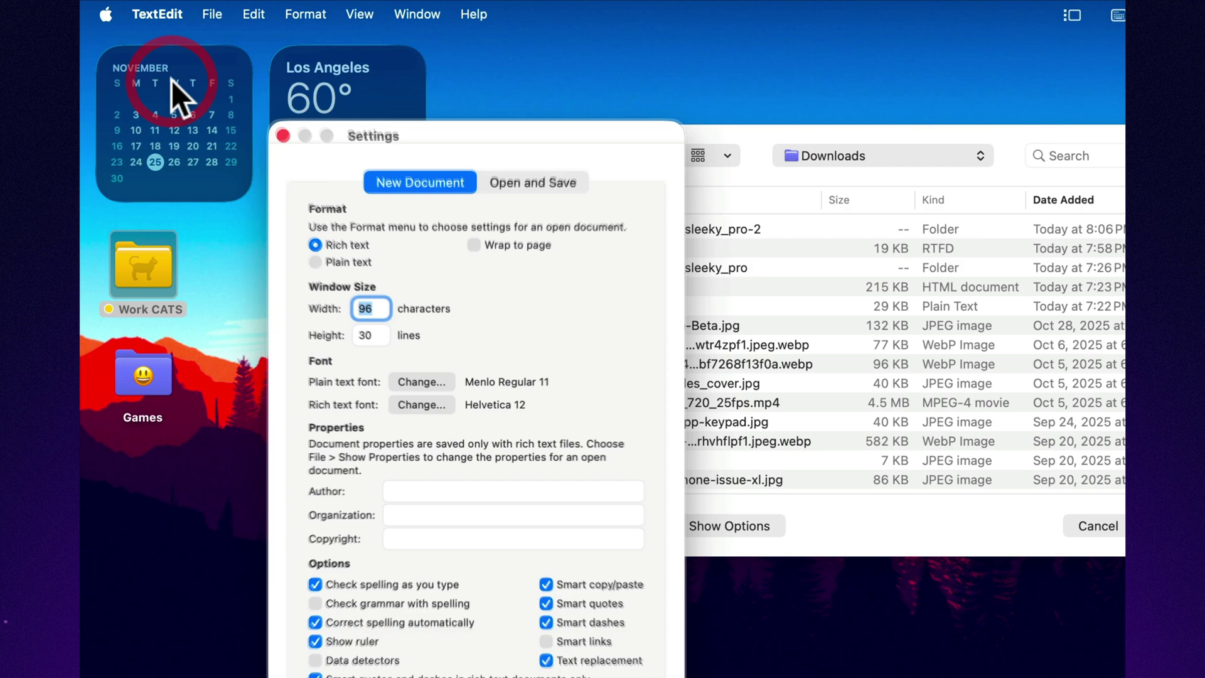
{"action": "left_click", "coordinate": [519, 187]}
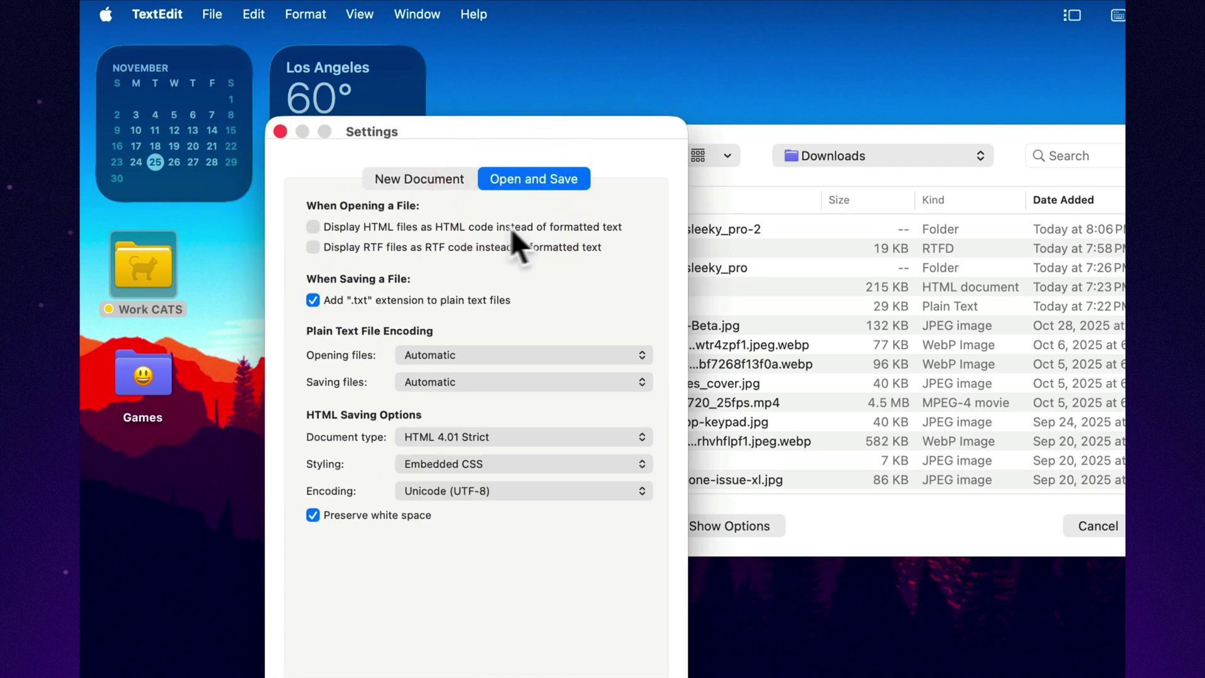
{"action": "left_click", "coordinate": [312, 227]}
{"action": "left_click", "coordinate": [280, 131]}
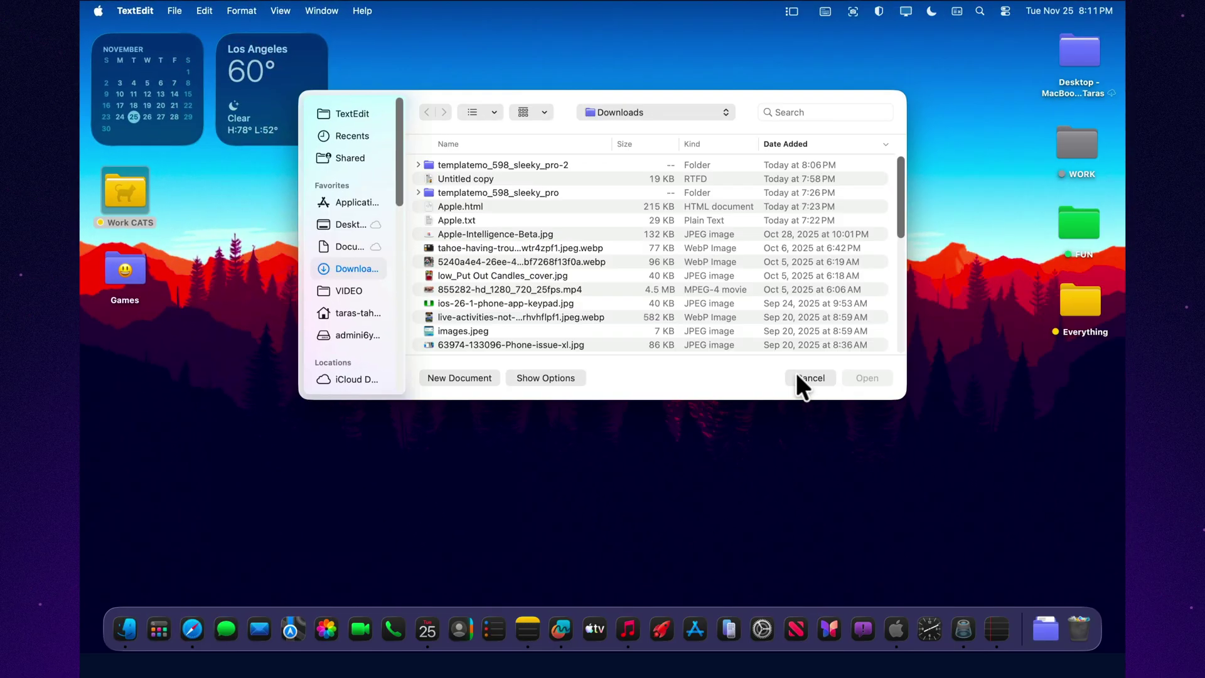
Step: Copy the slide title 'Mountain Peak' from the Quick Look preview of index.html in Downloads
{"action": "left_click", "coordinate": [1098, 526]}
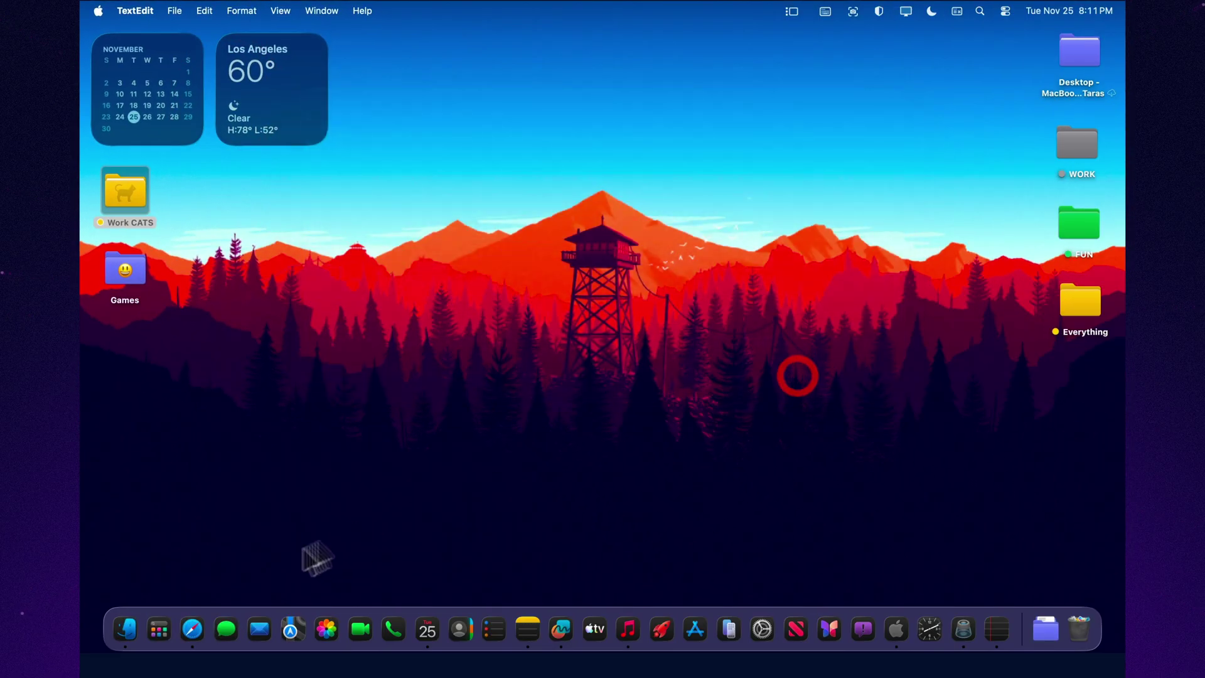
{"action": "left_click", "coordinate": [128, 629]}
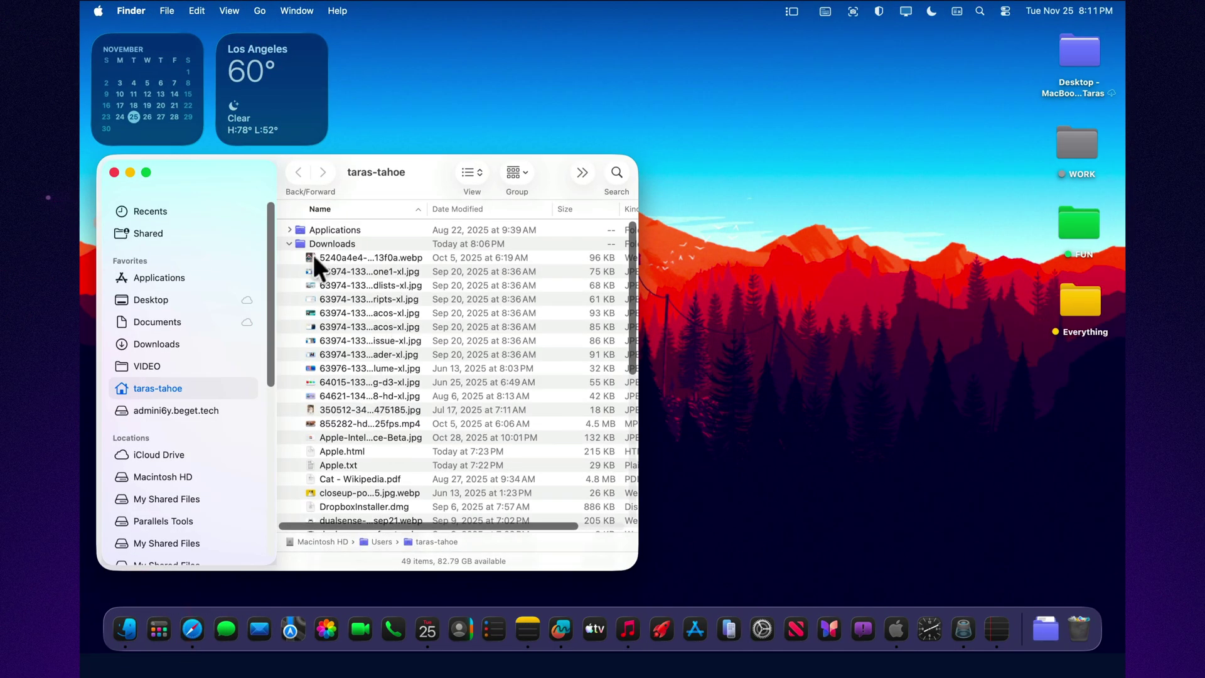
{"action": "left_click", "coordinate": [166, 343]}
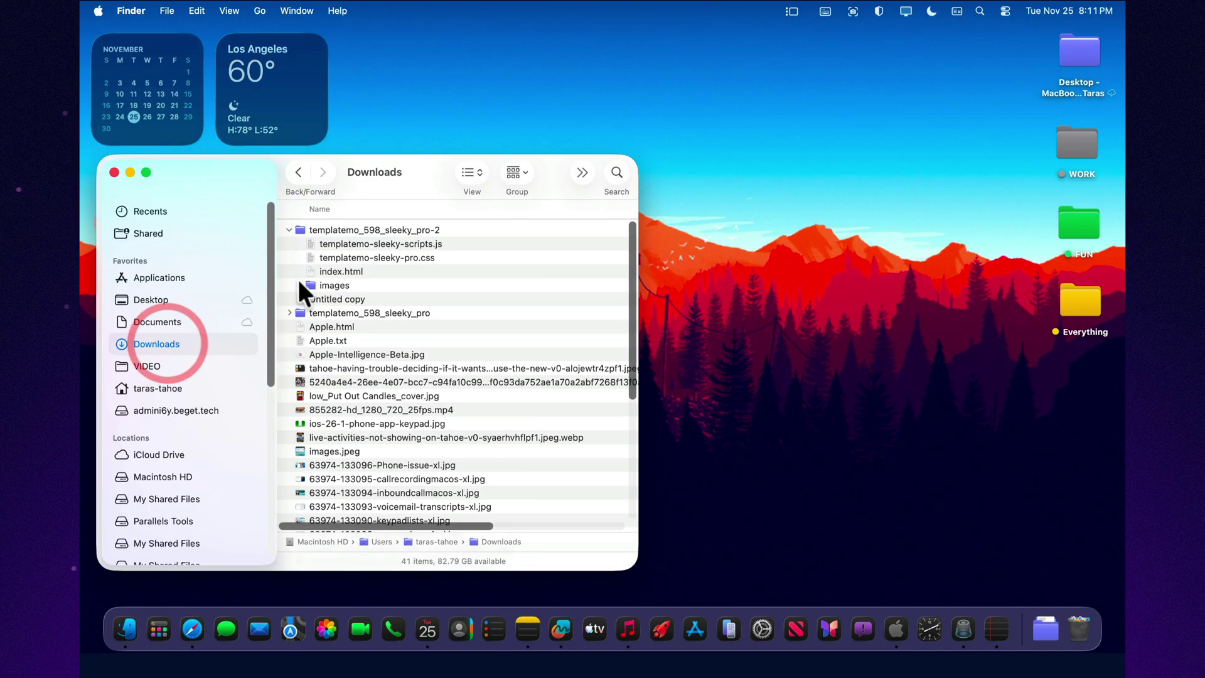
{"action": "left_click", "coordinate": [363, 270]}
{"action": "key", "text": "space"}
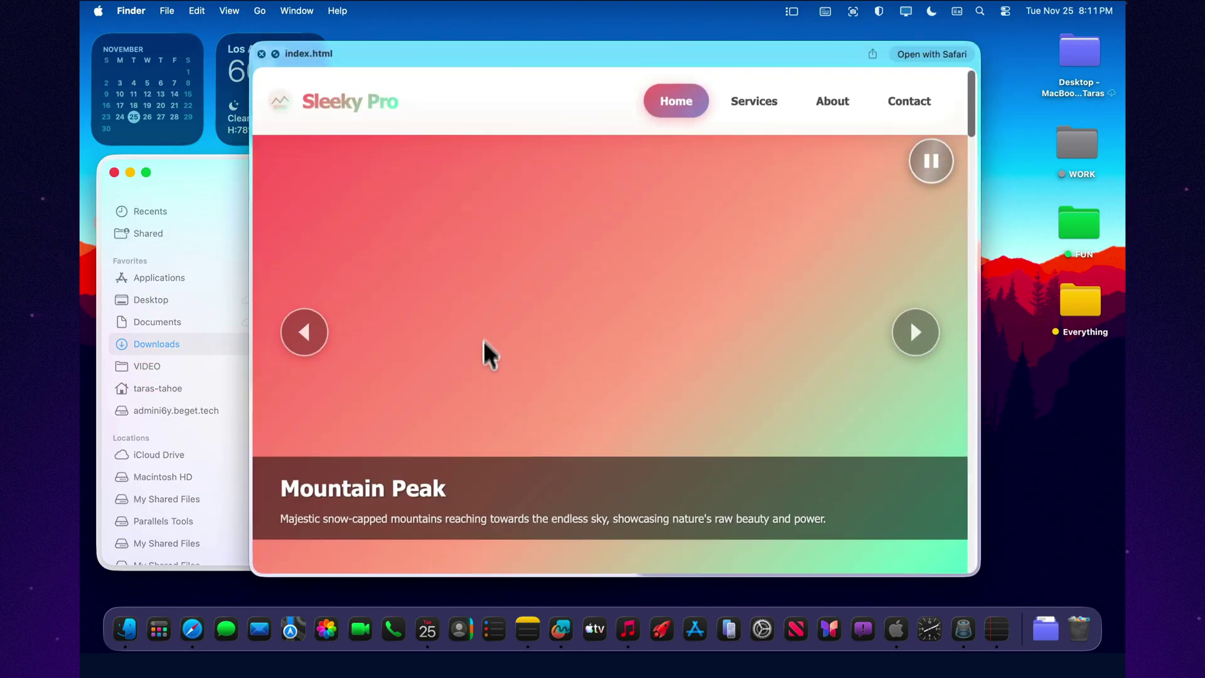
{"action": "scroll", "coordinate": [483, 351], "scroll_direction": "down", "scroll_amount": 5}
{"action": "scroll", "coordinate": [485, 356], "scroll_direction": "up", "scroll_amount": 5}
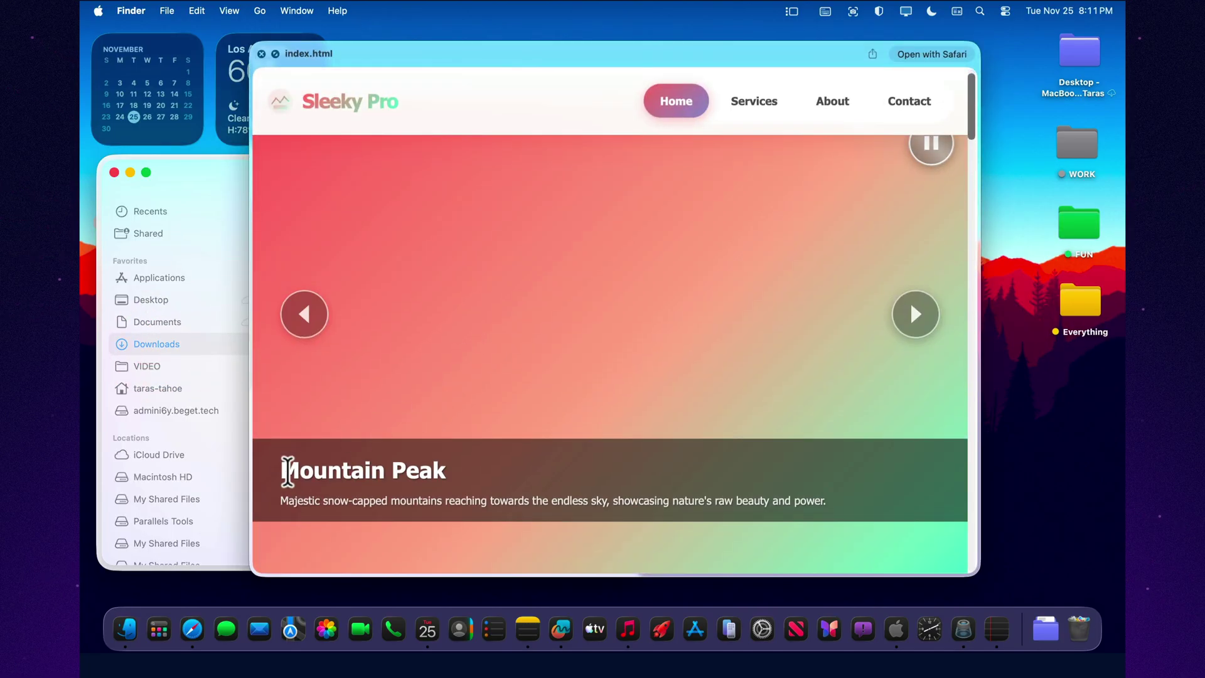
{"action": "left_click_drag", "start_coordinate": [283, 470], "coordinate": [446, 468]}
{"action": "right_click", "coordinate": [443, 465]}
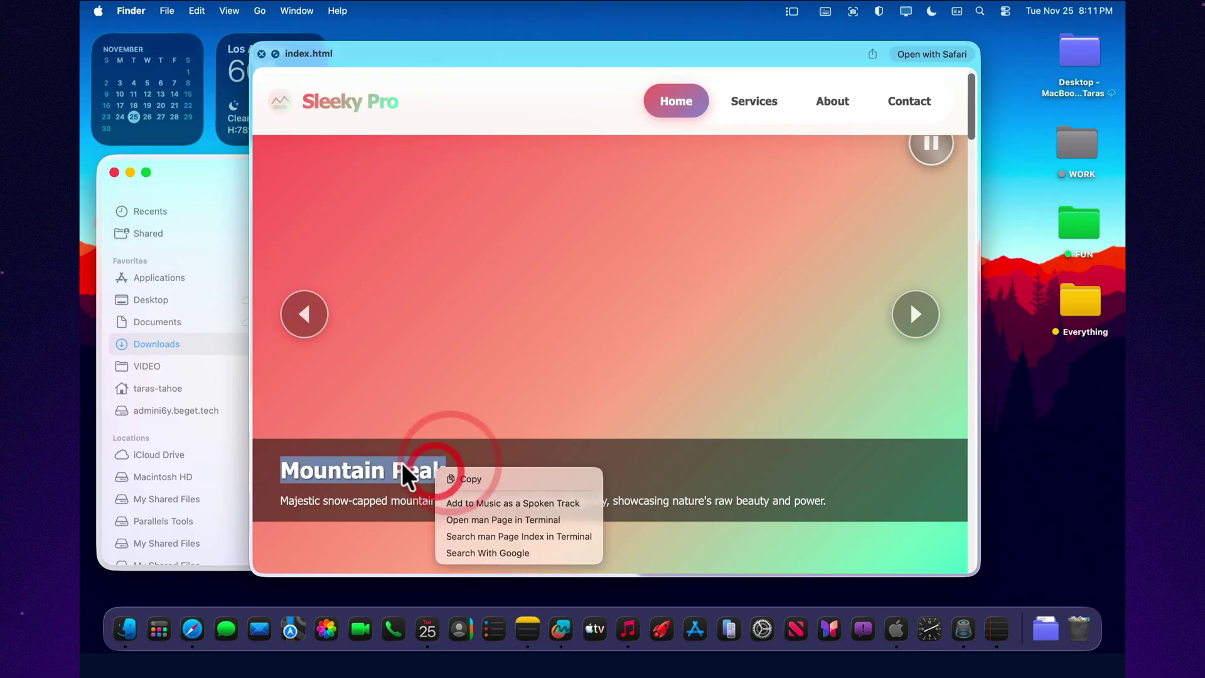
{"action": "left_click", "coordinate": [451, 477]}
{"action": "left_click", "coordinate": [262, 54]}
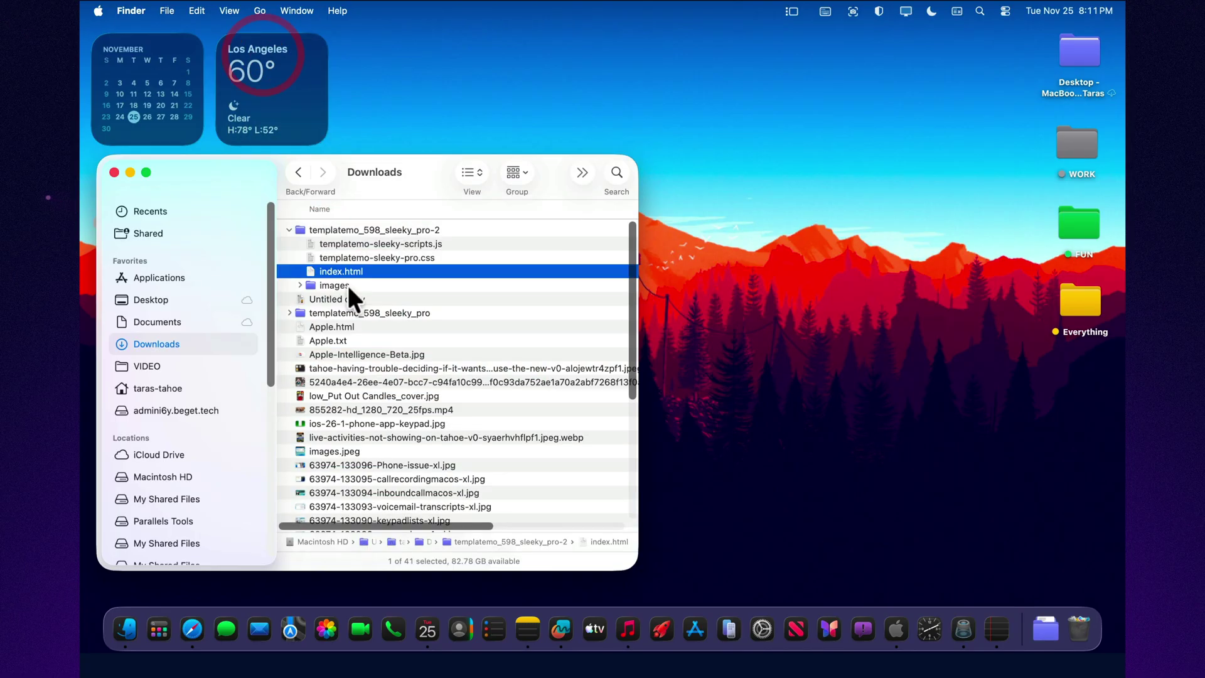
Step: Open index.html in TextEdit using Open With
{"action": "right_click", "coordinate": [349, 271]}
{"action": "mouse_move", "coordinate": [384, 296]}
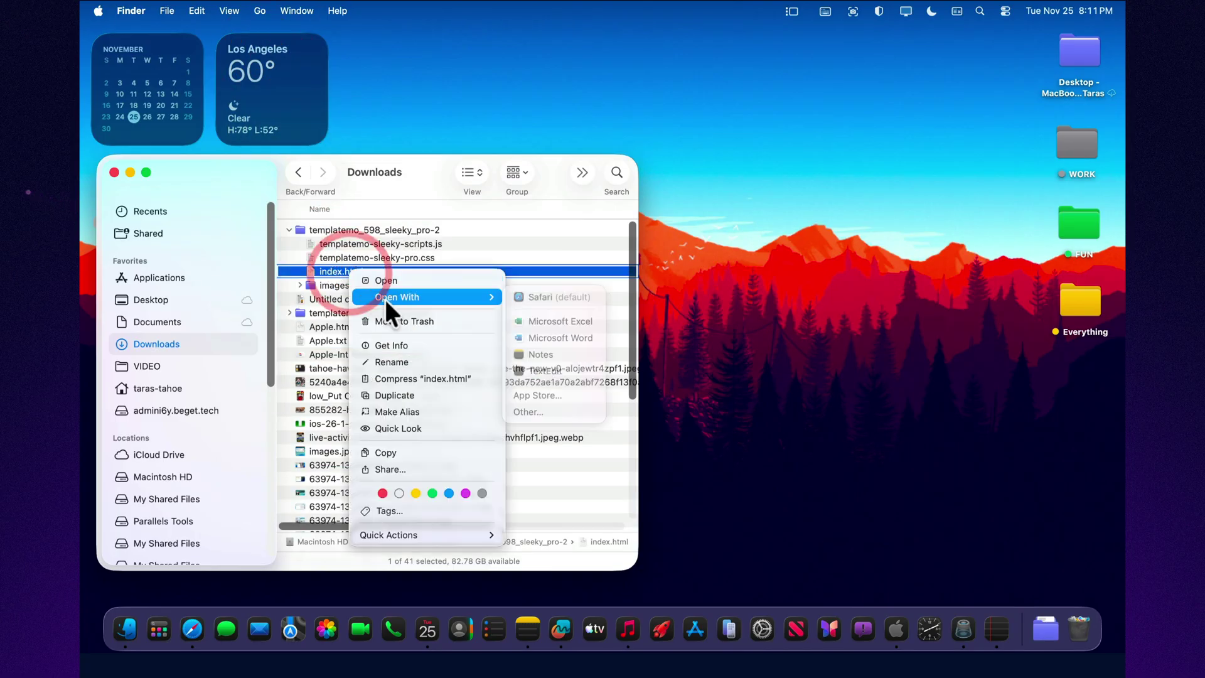
{"action": "left_click", "coordinate": [560, 372]}
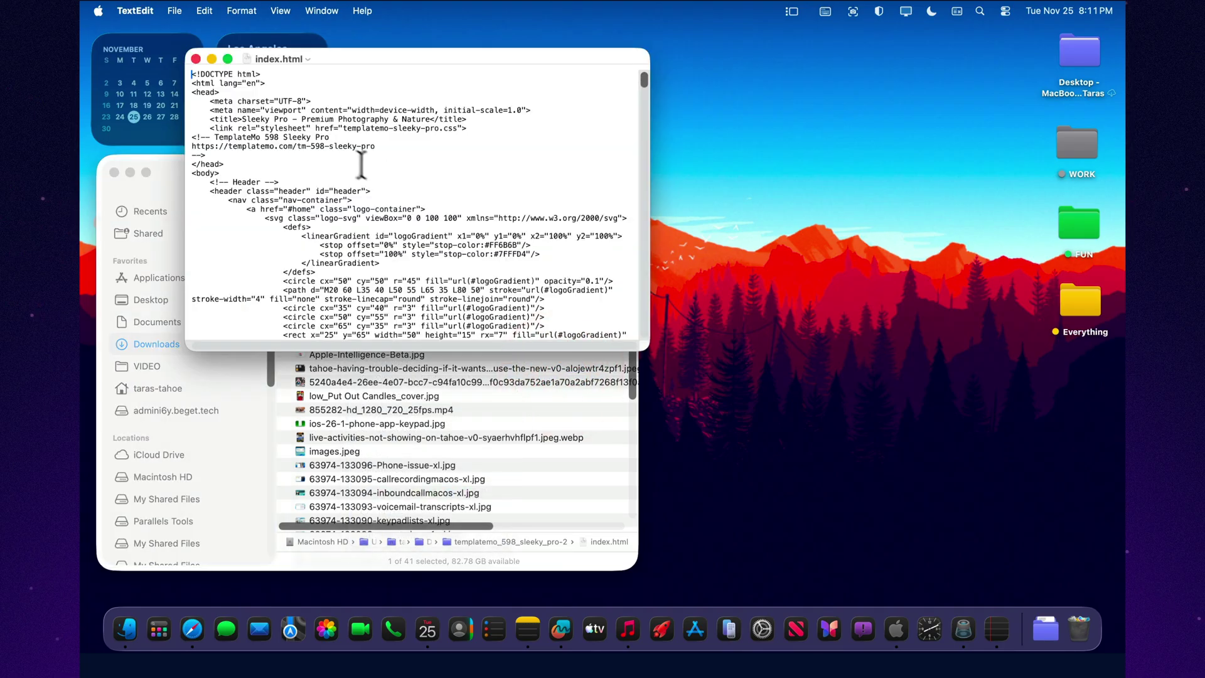
Step: Tile the window right, find 'Mountain Peak' and change the title to 'Mountain Peak - MacMinon'
{"action": "mouse_move", "coordinate": [229, 57]}
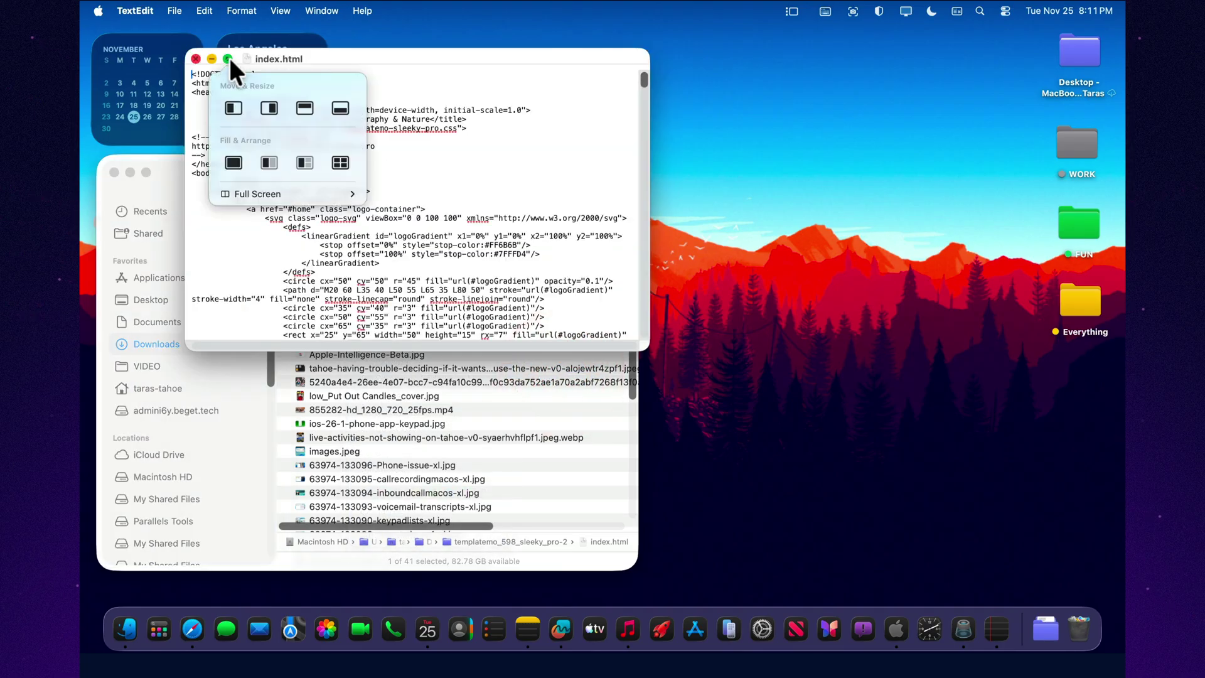
{"action": "left_click", "coordinate": [263, 100]}
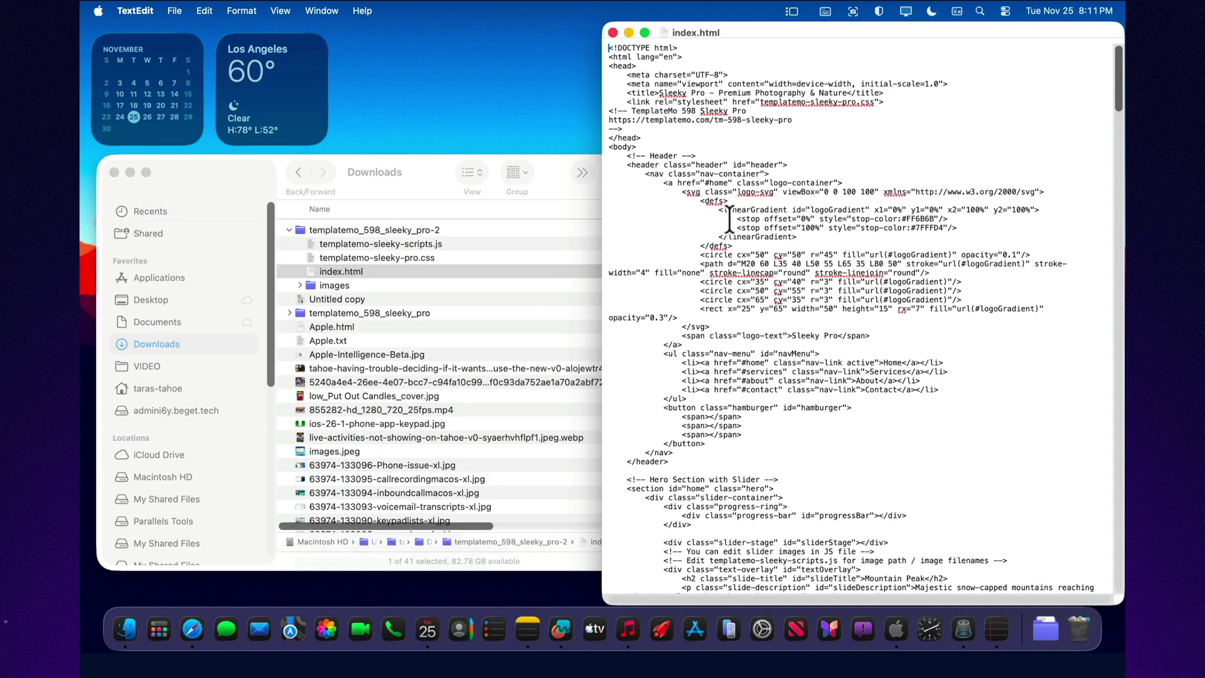
{"action": "key", "text": "cmd+f"}
{"action": "type", "text": "Mountain Peak"}
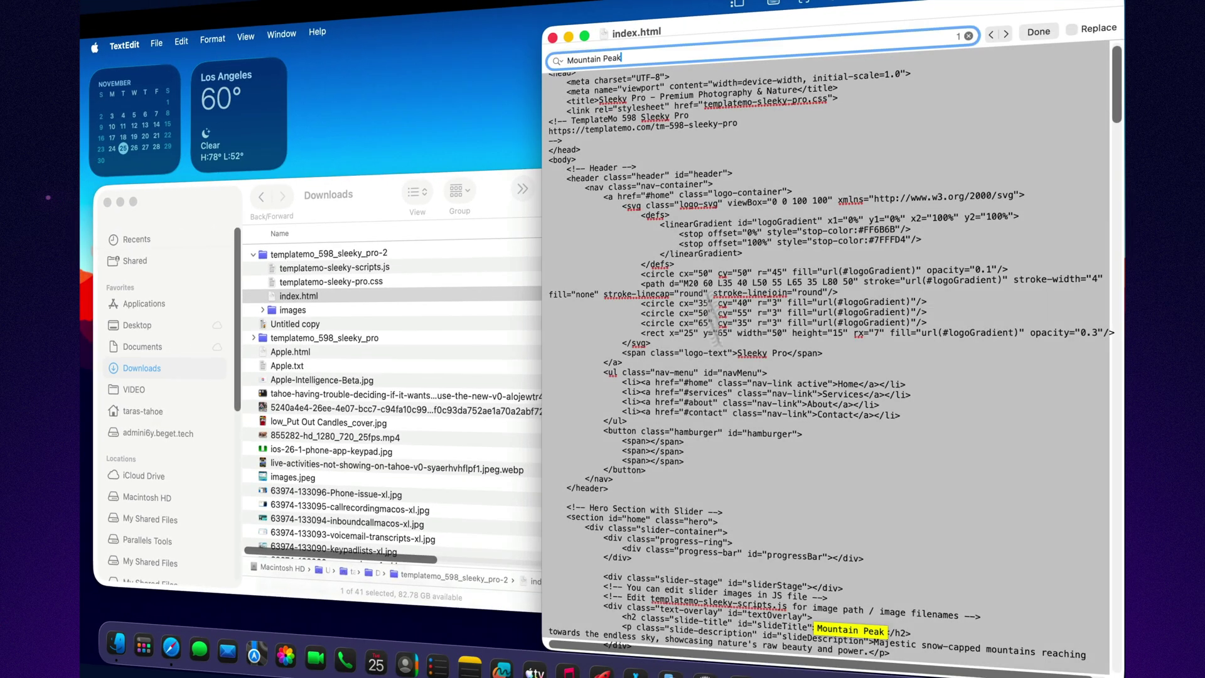
{"action": "scroll", "coordinate": [787, 545], "scroll_direction": "down", "scroll_amount": 3}
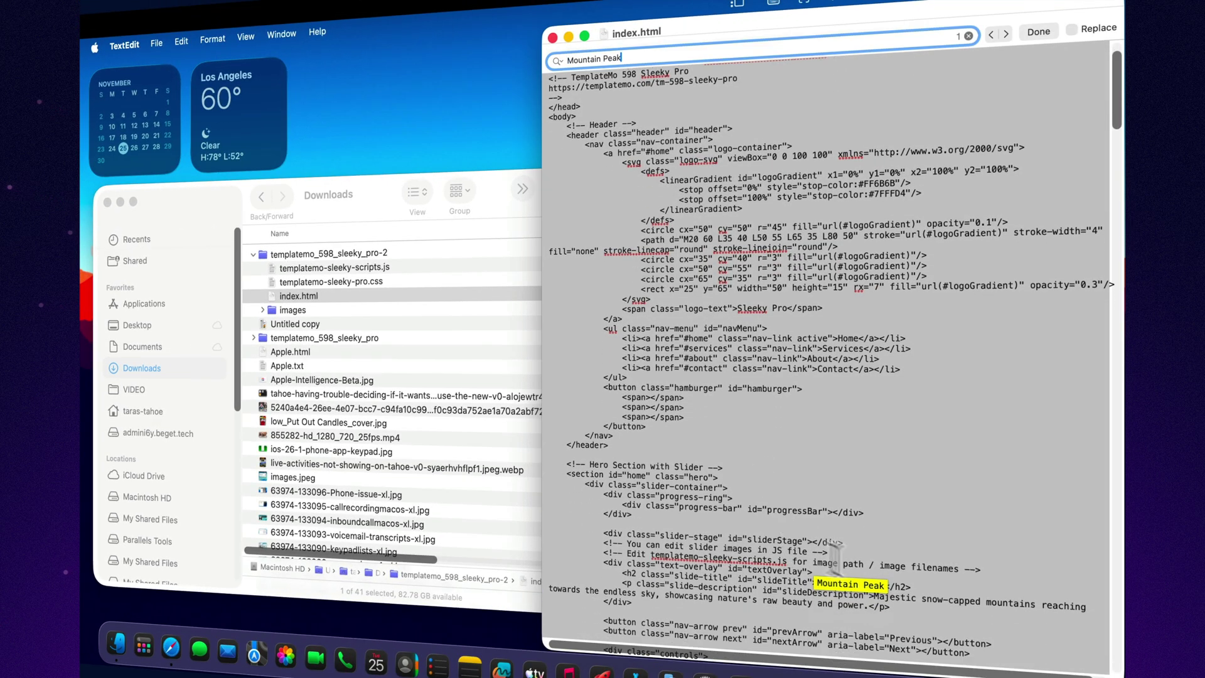
{"action": "left_click", "coordinate": [887, 523]}
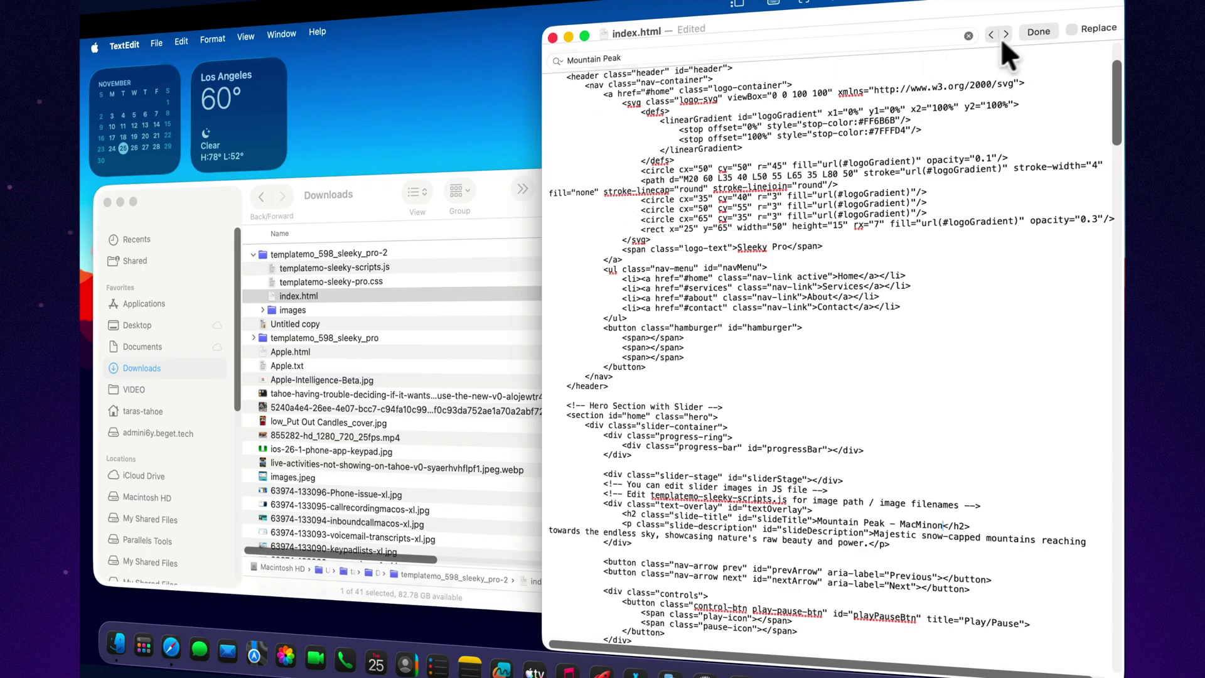
{"action": "left_click", "coordinate": [1037, 32]}
Step: Save the edited index.html and close its window
{"action": "left_click", "coordinate": [154, 44]}
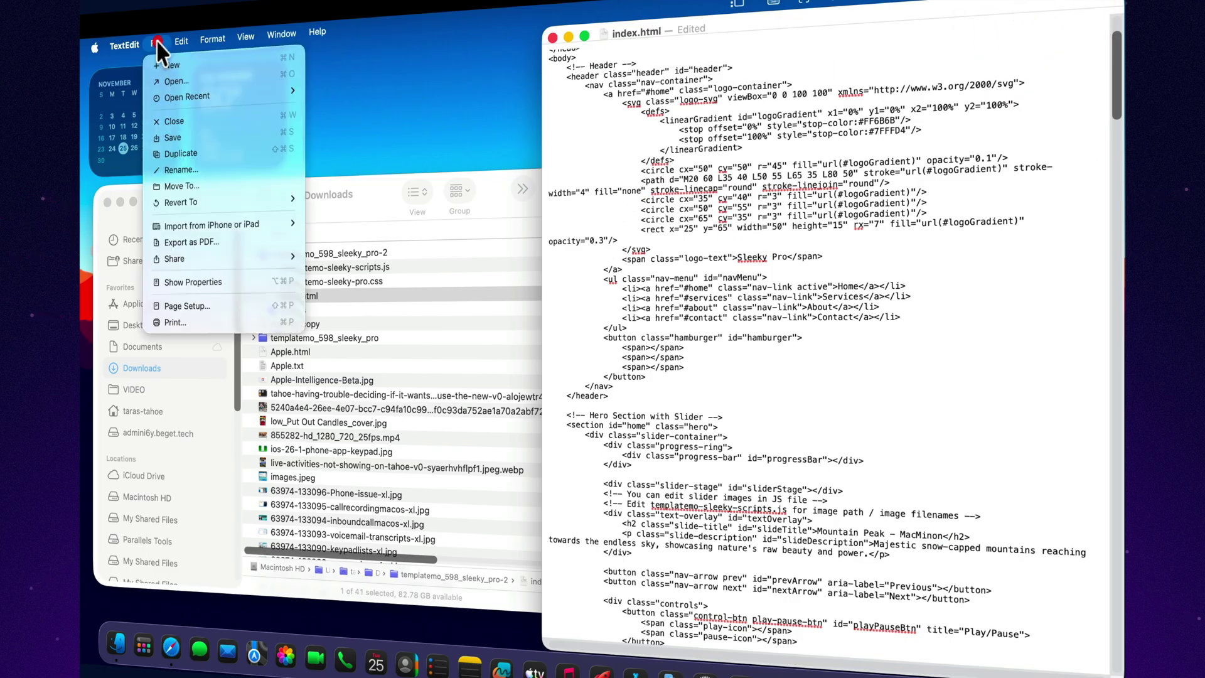
{"action": "left_click", "coordinate": [186, 137]}
{"action": "left_click", "coordinate": [613, 32]}
Step: Quick Look index.html and select the updated 'Mountain Peak - MacMinon' title
{"action": "left_click", "coordinate": [379, 270]}
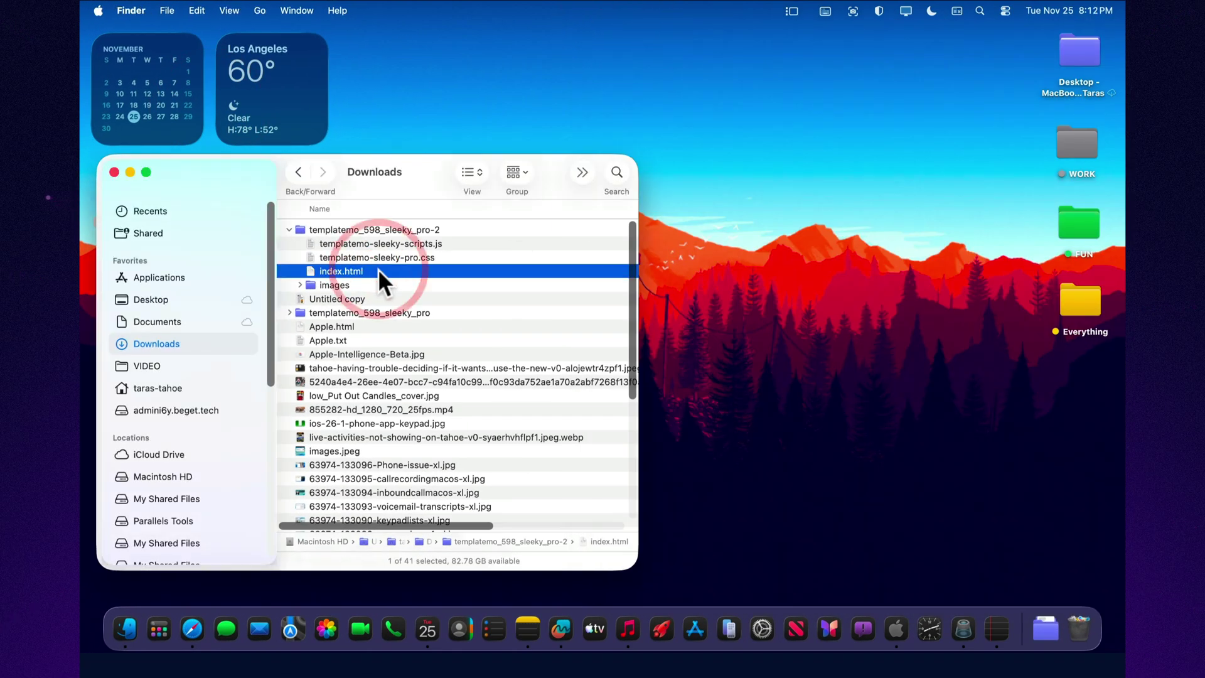
{"action": "key", "text": "space"}
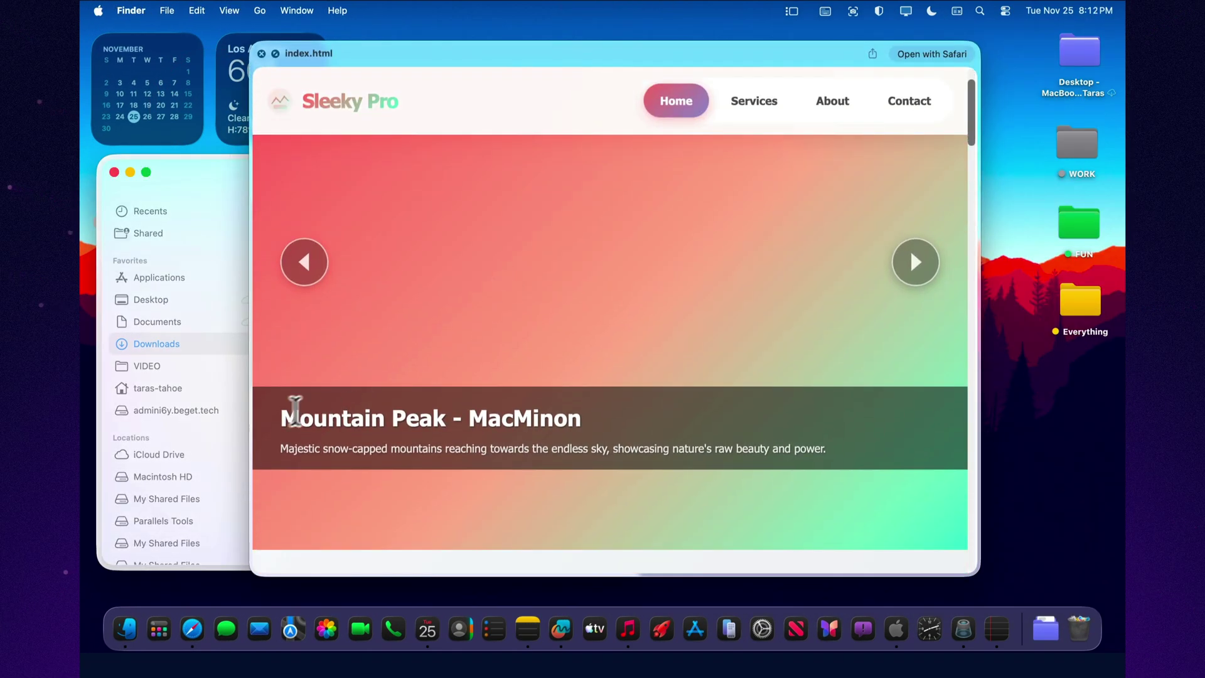
{"action": "left_click_drag", "start_coordinate": [280, 417], "coordinate": [624, 416]}
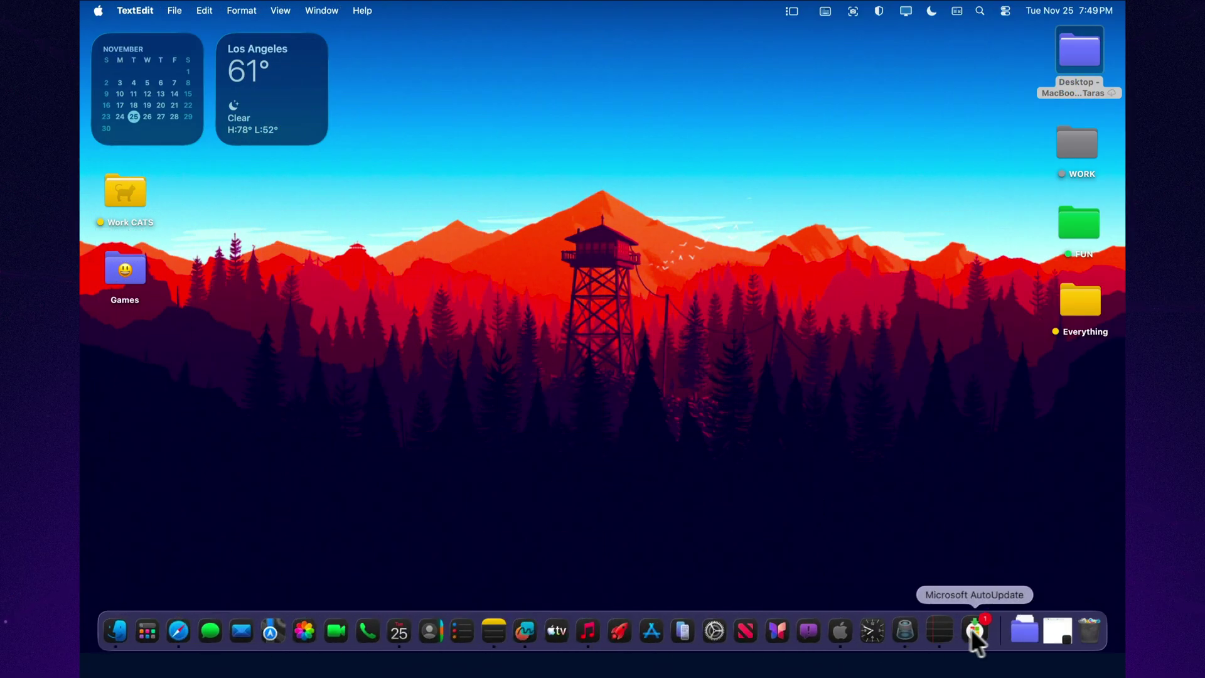
Step: Reopen Untitled.rtf and type 'Free' and 'Today at 5' on separate lines
{"action": "left_click", "coordinate": [1040, 627]}
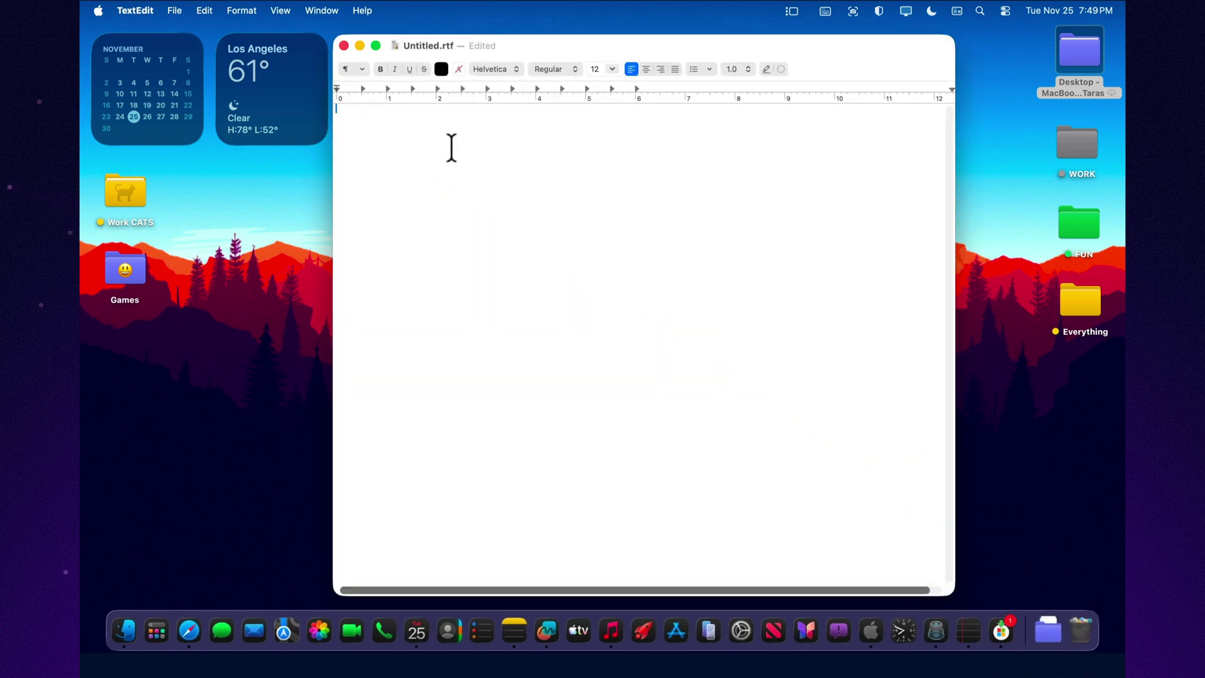
{"action": "type", "text": "free"}
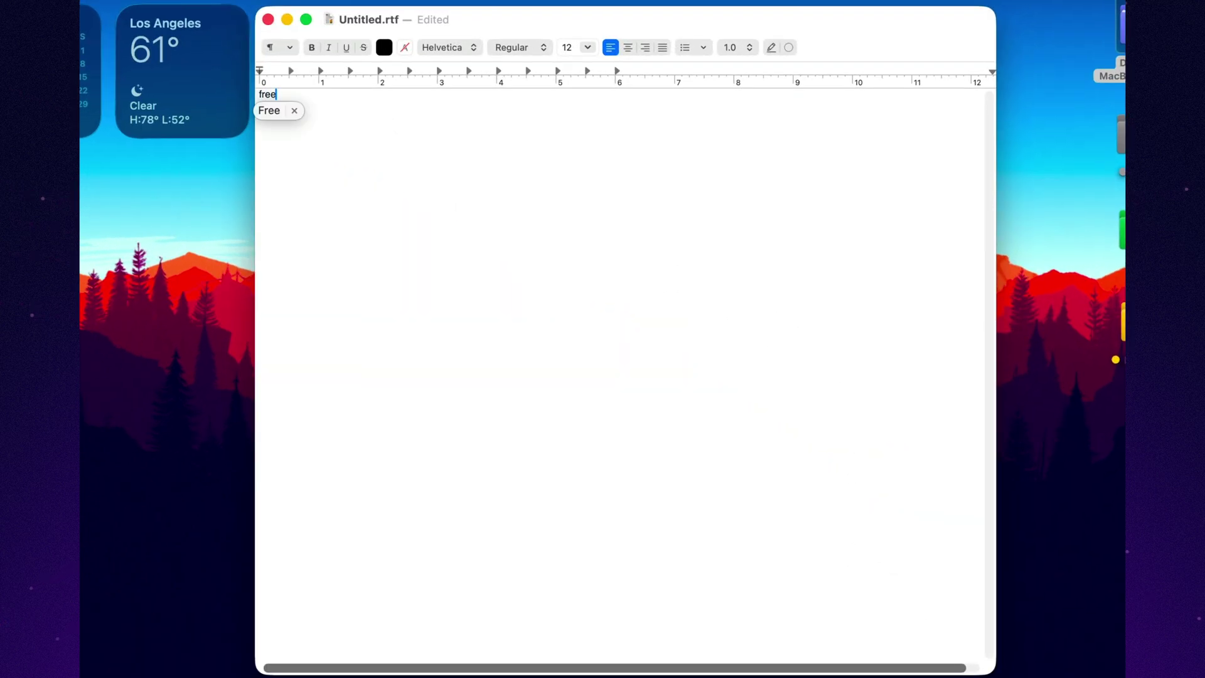
{"action": "left_click", "coordinate": [277, 111]}
{"action": "key", "text": "Return"}
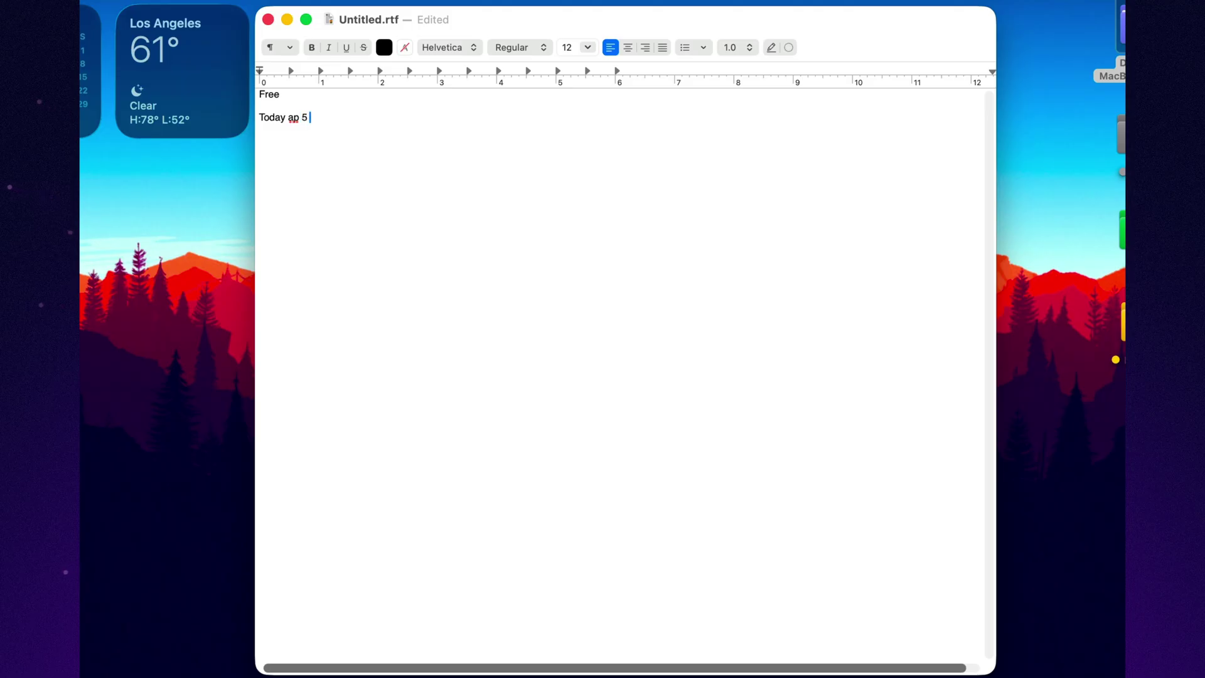
{"action": "type", "text": "Today at 5"}
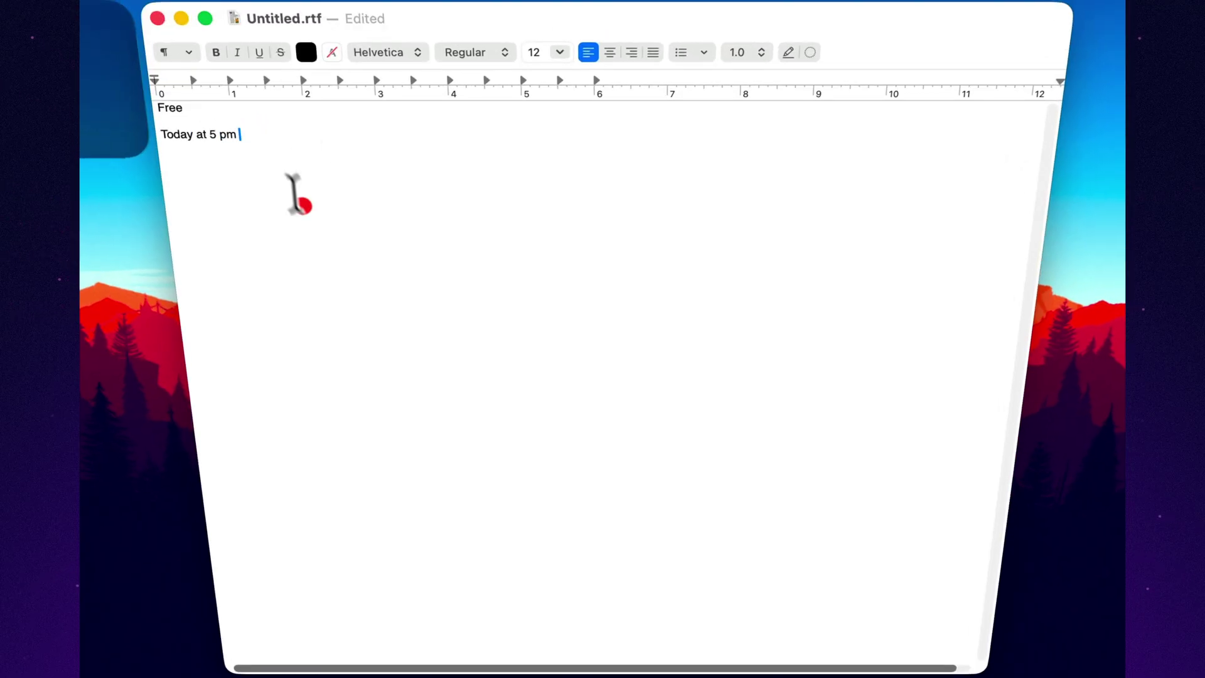
Step: Check the date suggestions for 'Today at 5 pm', then start a new line below it
{"action": "left_click_drag", "start_coordinate": [255, 135], "coordinate": [184, 133]}
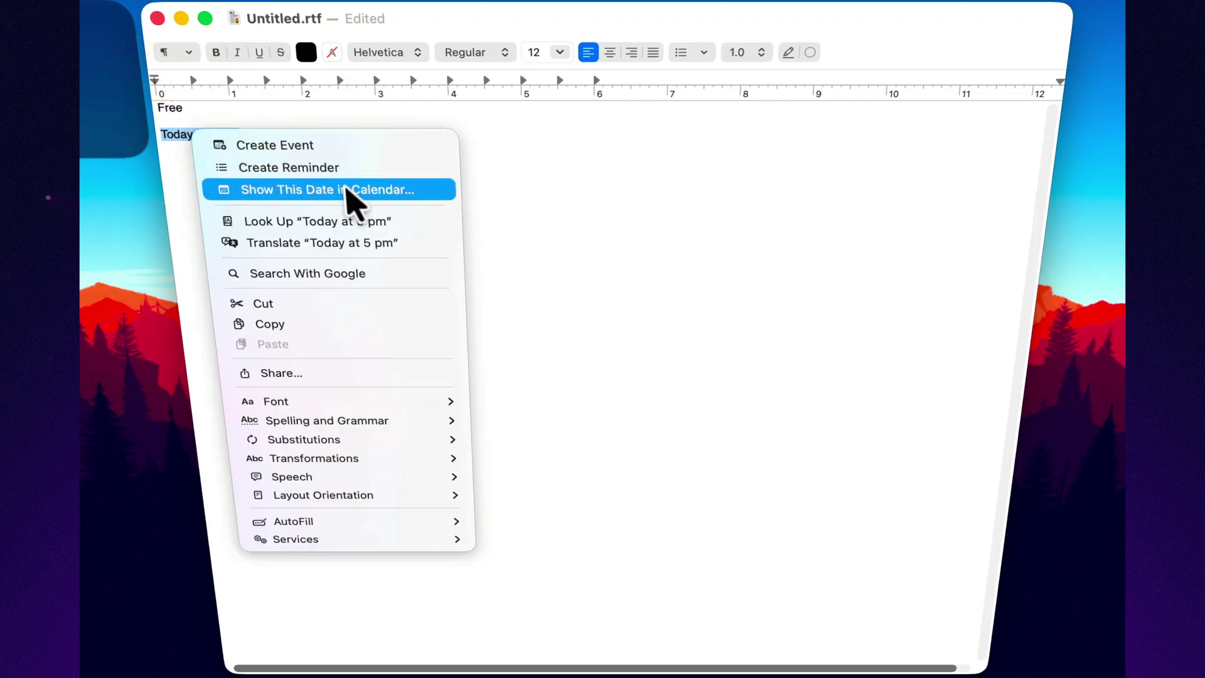
{"action": "left_click", "coordinate": [516, 161]}
{"action": "left_click", "coordinate": [511, 149]}
{"action": "key", "text": "Return"}
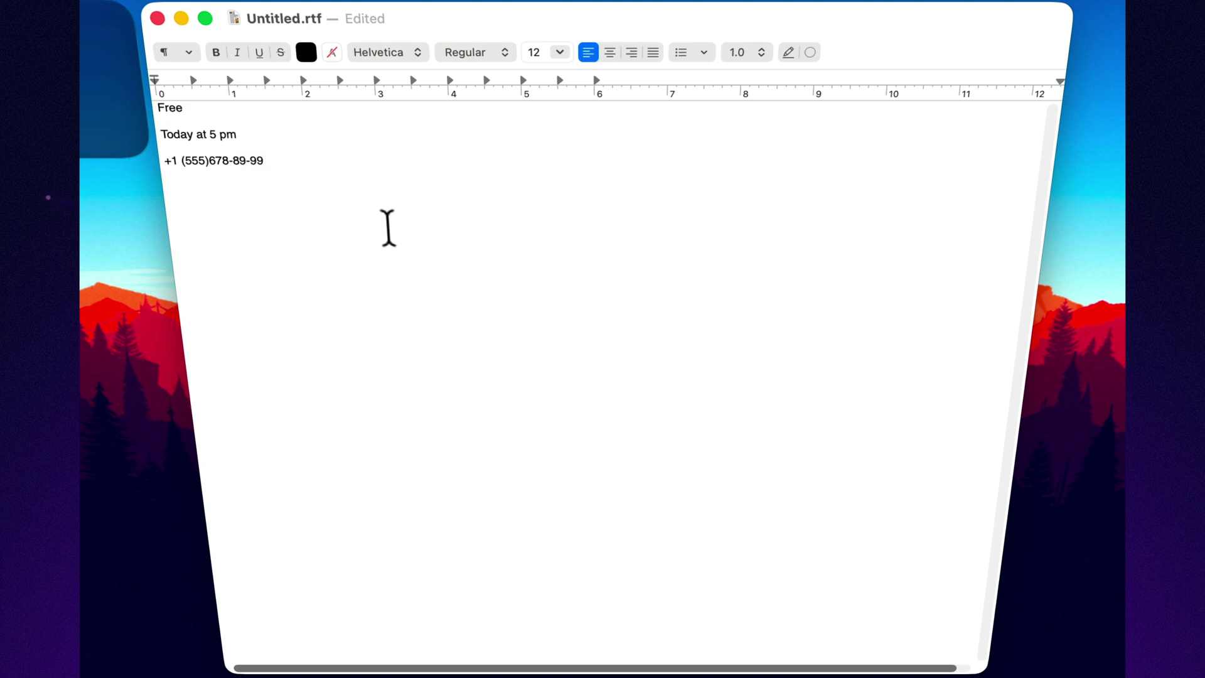
Step: Show the phone number in Large Type, then add an empty line after it
{"action": "left_click_drag", "start_coordinate": [388, 227], "coordinate": [157, 162]}
{"action": "right_click", "coordinate": [188, 162]}
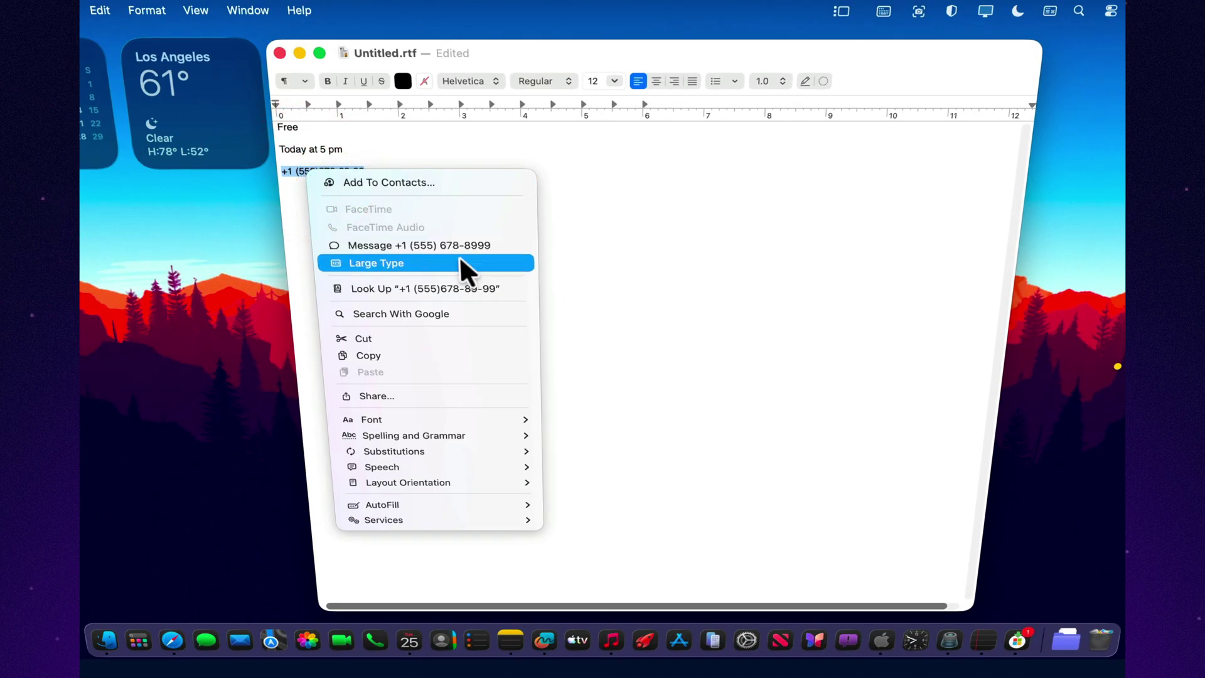
{"action": "left_click", "coordinate": [457, 258]}
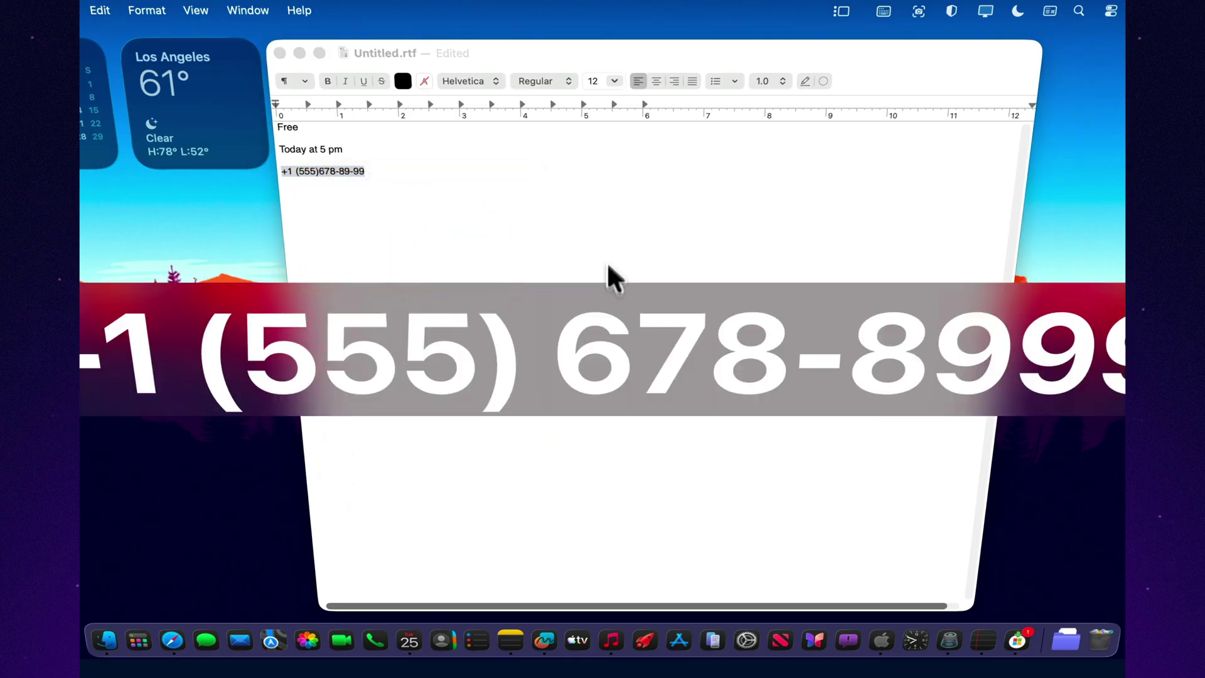
{"action": "left_click", "coordinate": [526, 247]}
{"action": "left_click", "coordinate": [433, 178]}
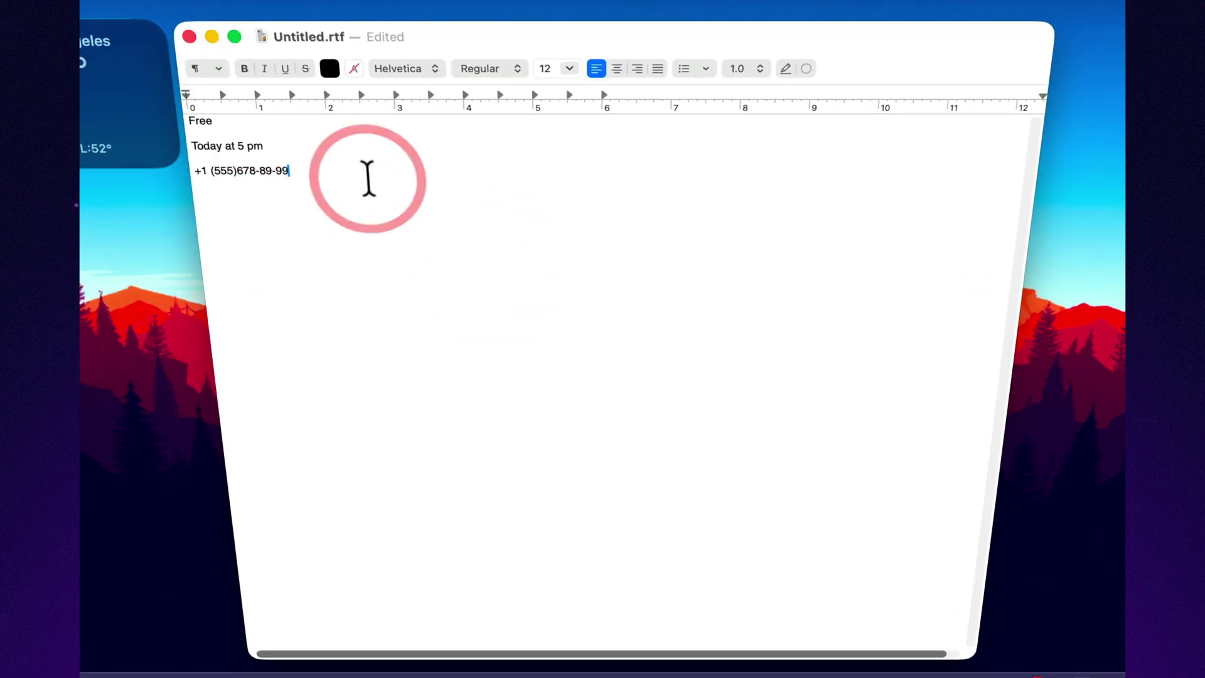
{"action": "key", "text": "Return"}
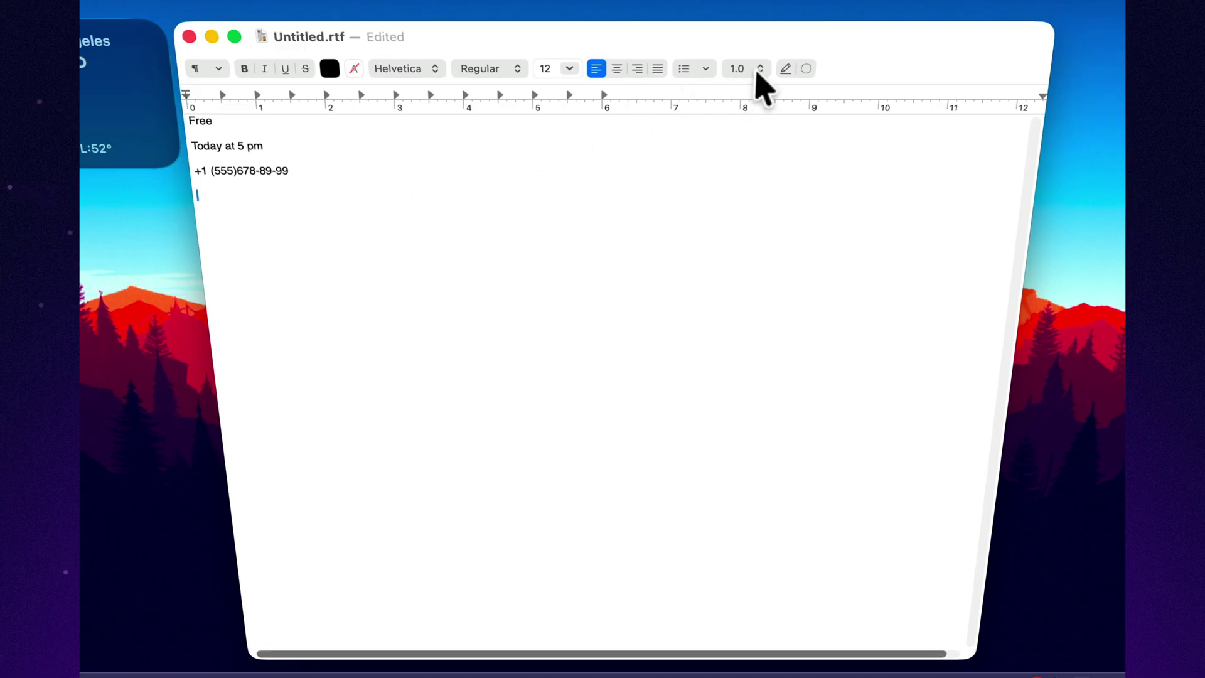
Step: Leave line spacing unchanged and select the numbered lines 1 to 6
{"action": "left_click", "coordinate": [761, 68]}
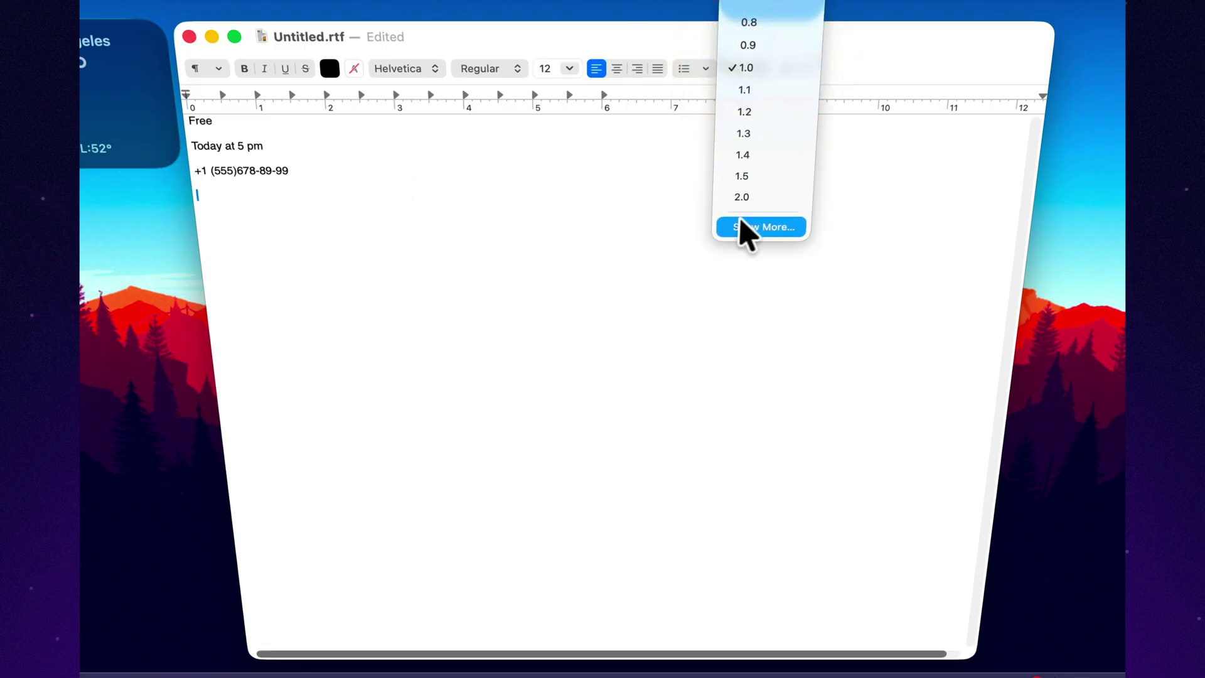
{"action": "left_click", "coordinate": [603, 246]}
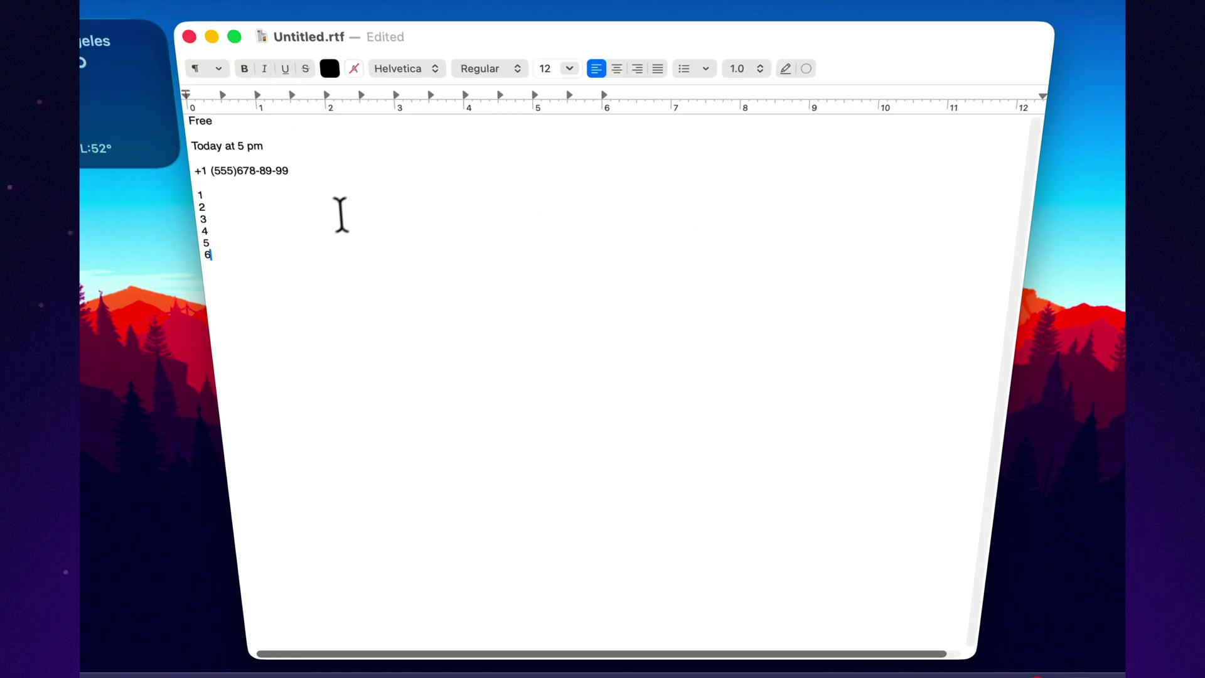
{"action": "left_click_drag", "start_coordinate": [250, 250], "coordinate": [195, 196]}
{"action": "right_click", "coordinate": [241, 207]}
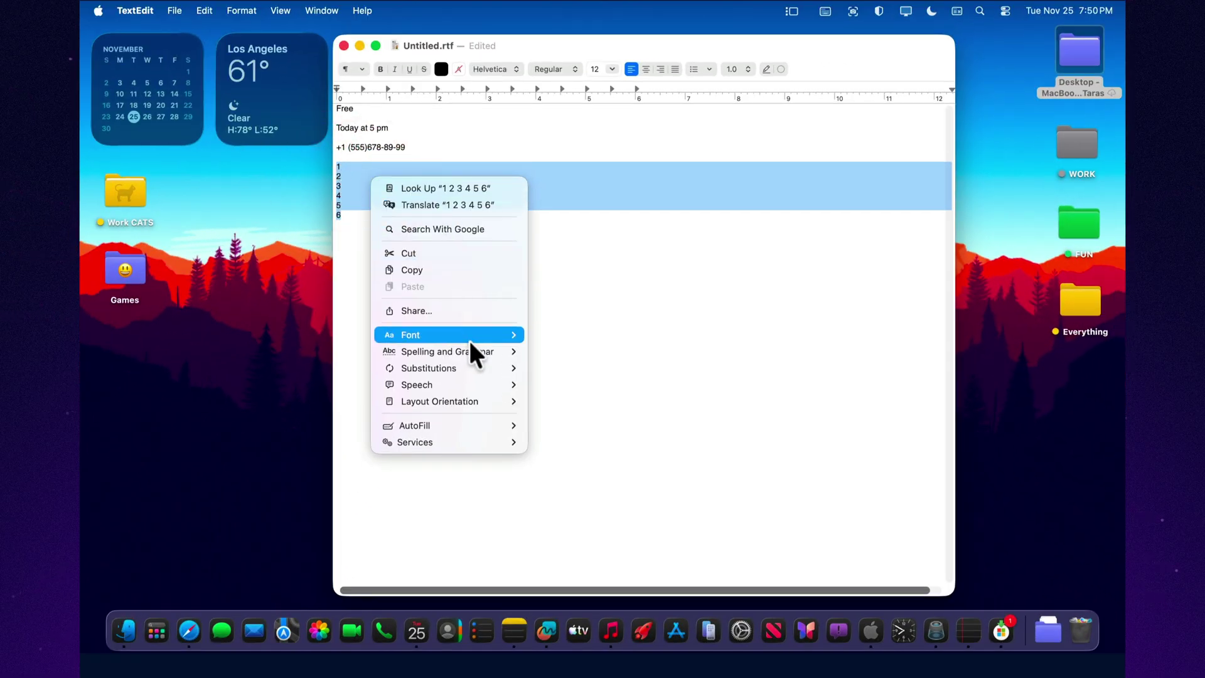
{"action": "mouse_move", "coordinate": [470, 344]}
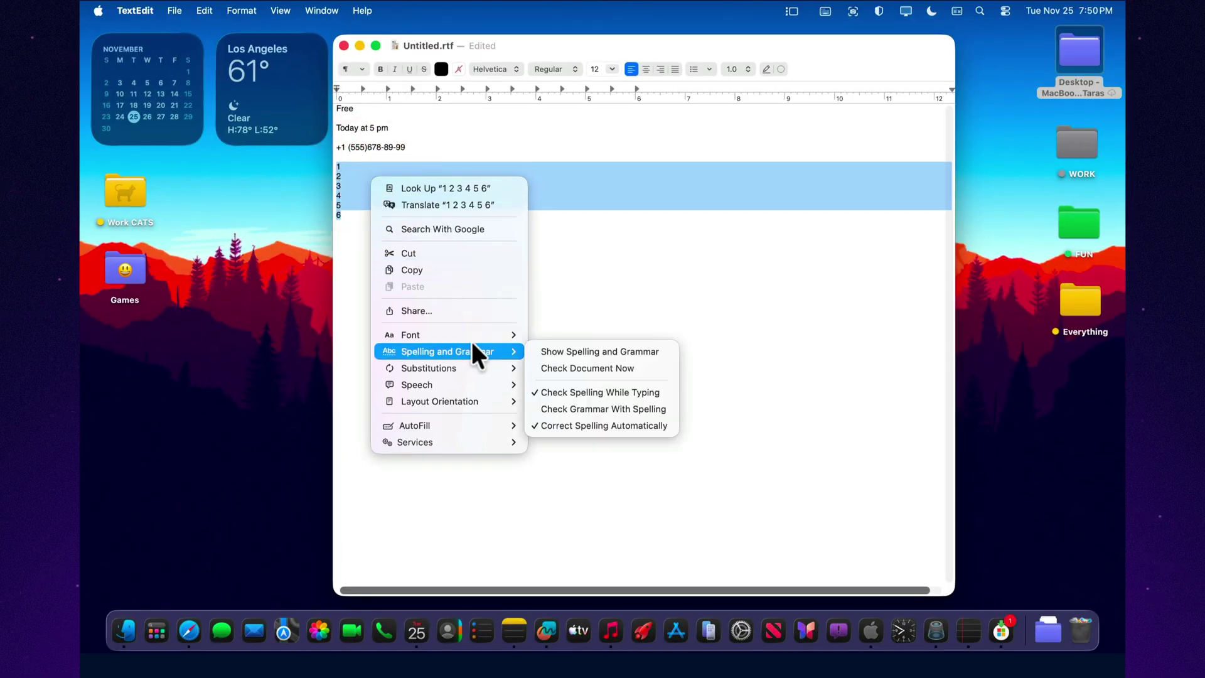
{"action": "mouse_move", "coordinate": [469, 398]}
Step: Switch lines 1–6 to a bulleted marker from the list-style menu
{"action": "left_click", "coordinate": [712, 68]}
{"action": "left_click", "coordinate": [709, 65]}
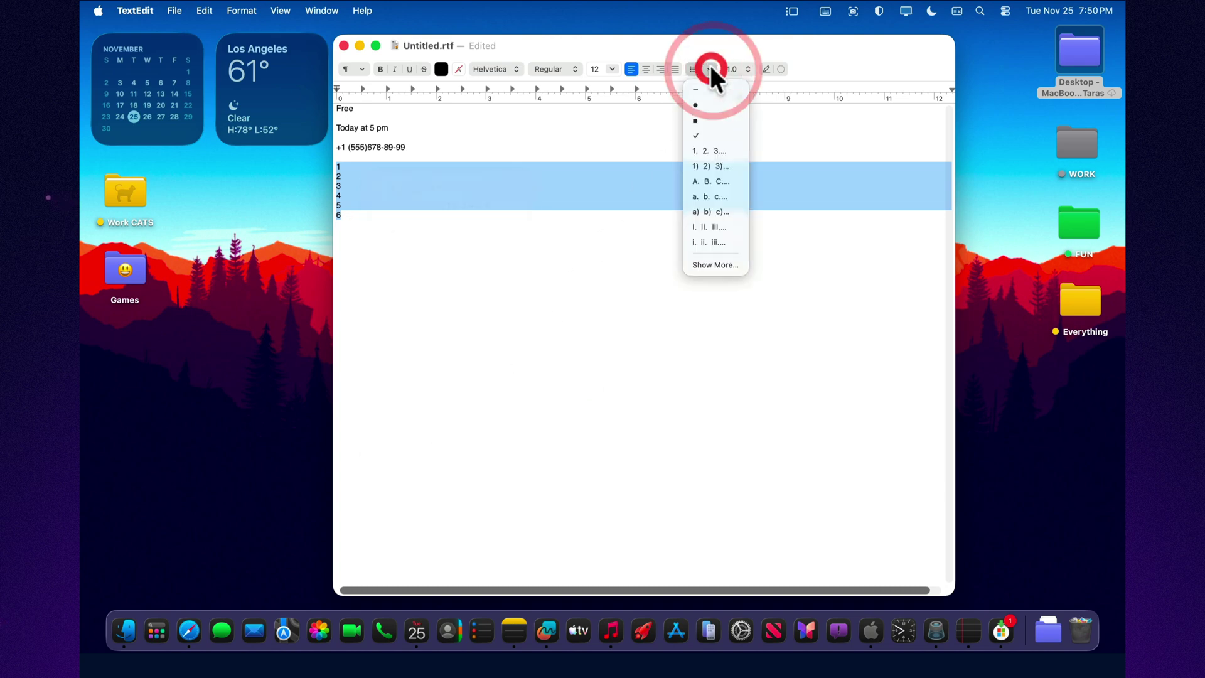
{"action": "left_click", "coordinate": [698, 119]}
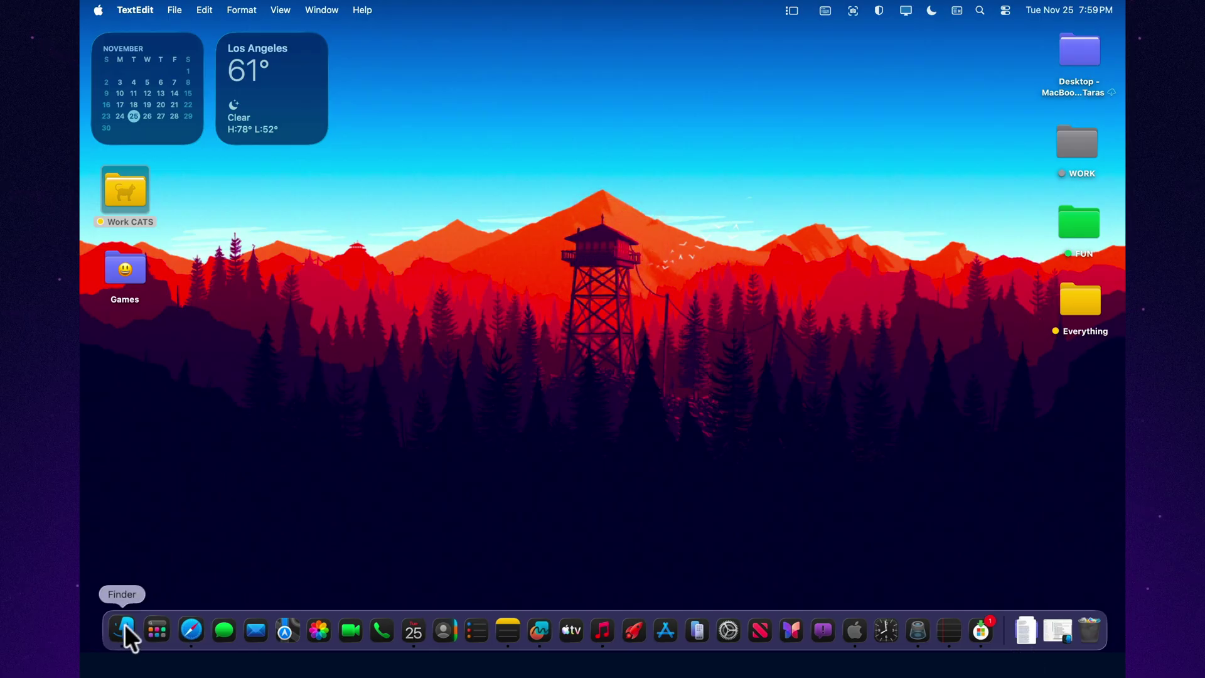
Step: Create a new TextEdit document tiled to the right half of the screen
{"action": "right_click", "coordinate": [943, 615]}
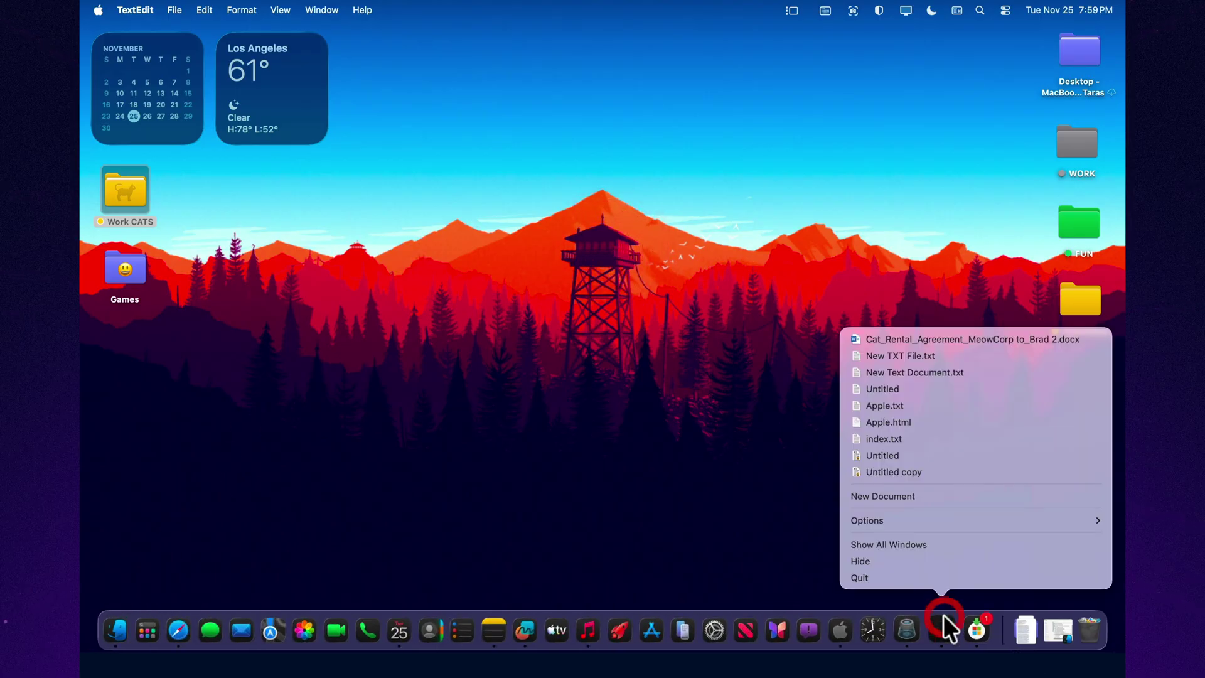
{"action": "left_click", "coordinate": [923, 494]}
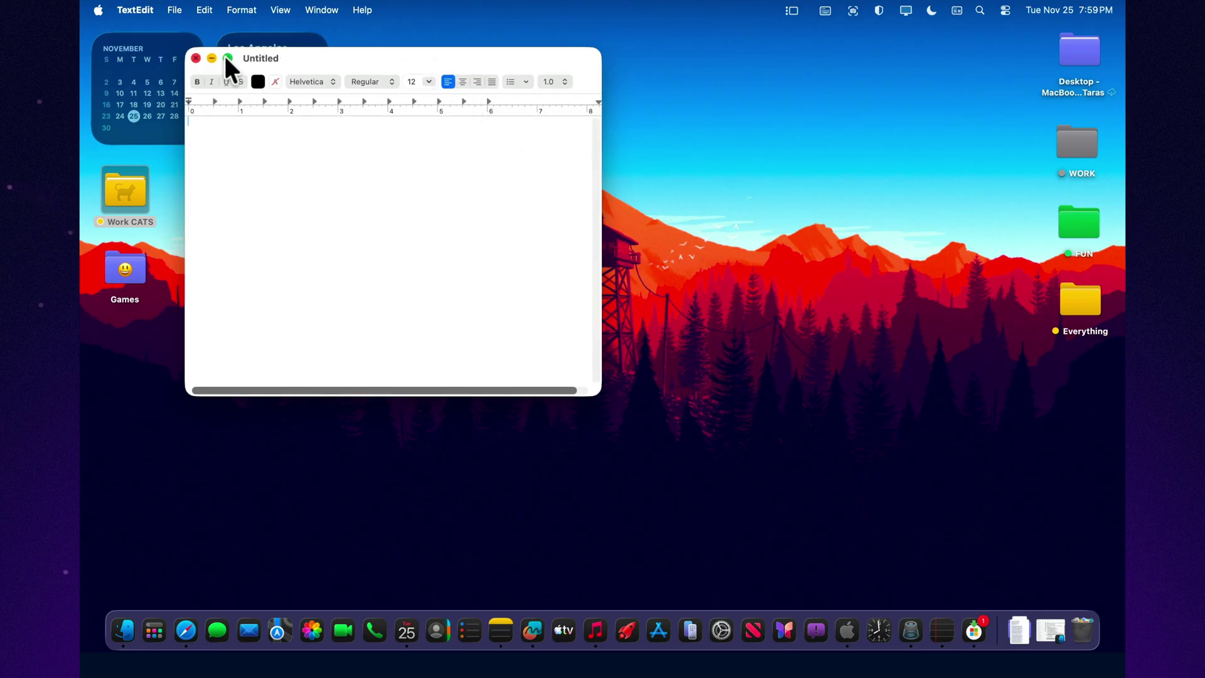
{"action": "mouse_move", "coordinate": [226, 56]}
{"action": "left_click", "coordinate": [261, 105]}
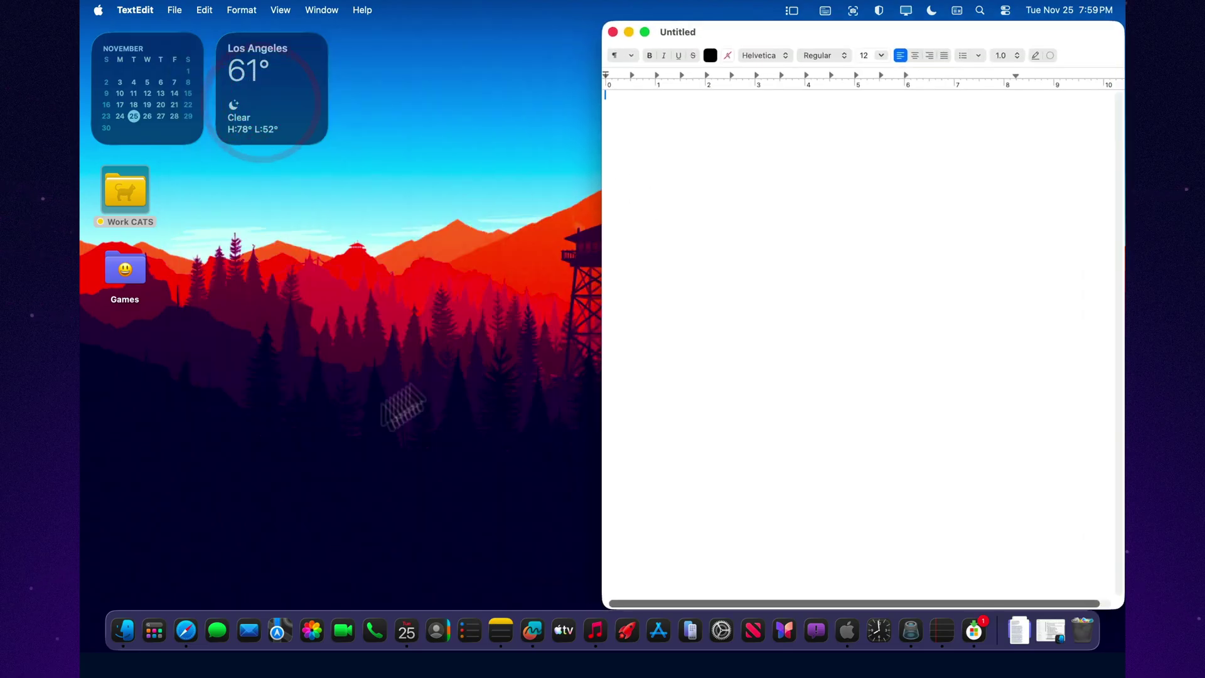
Step: Quick Look Cat - Wikipedia.pdf from Downloads and paste its donation notice into the document
{"action": "left_click", "coordinate": [125, 629]}
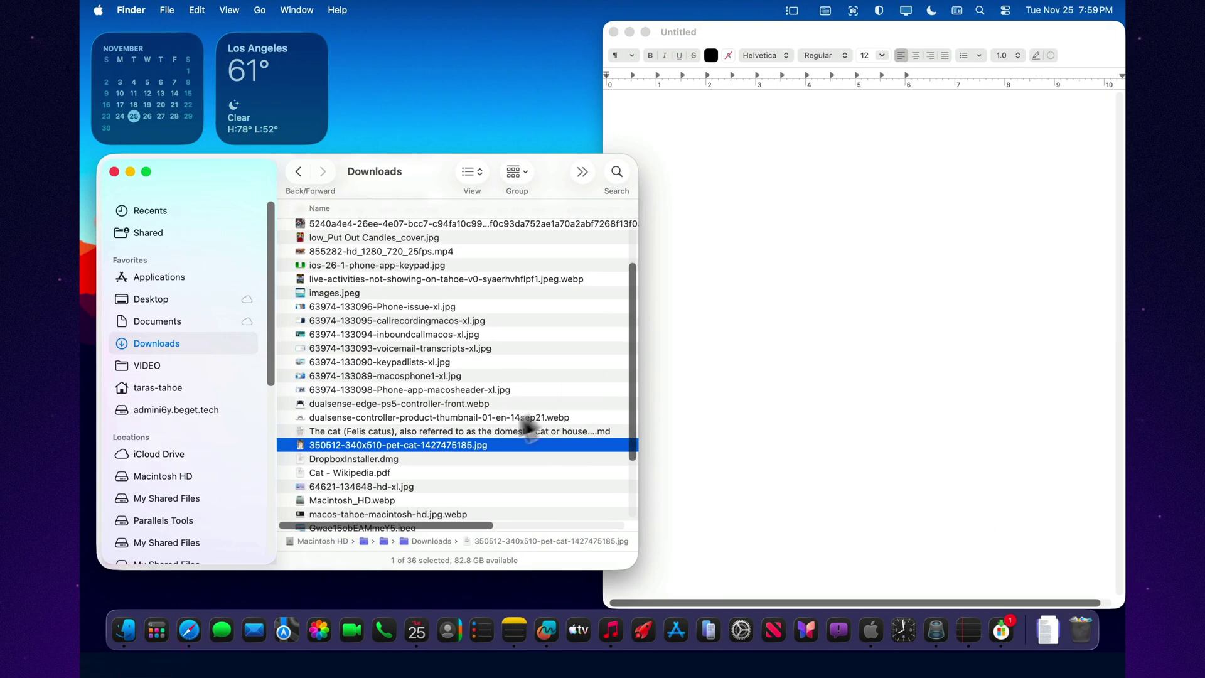
{"action": "left_click", "coordinate": [425, 472]}
{"action": "key", "text": "space"}
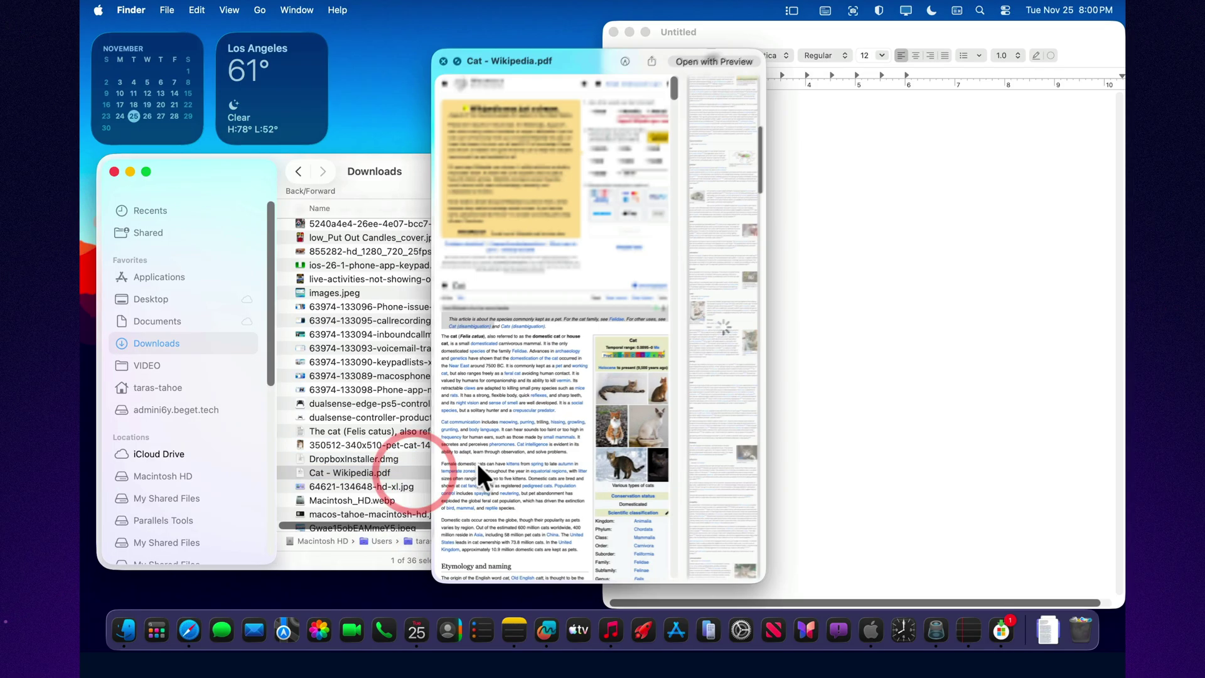
{"action": "left_click_drag", "start_coordinate": [623, 72], "coordinate": [396, 57]}
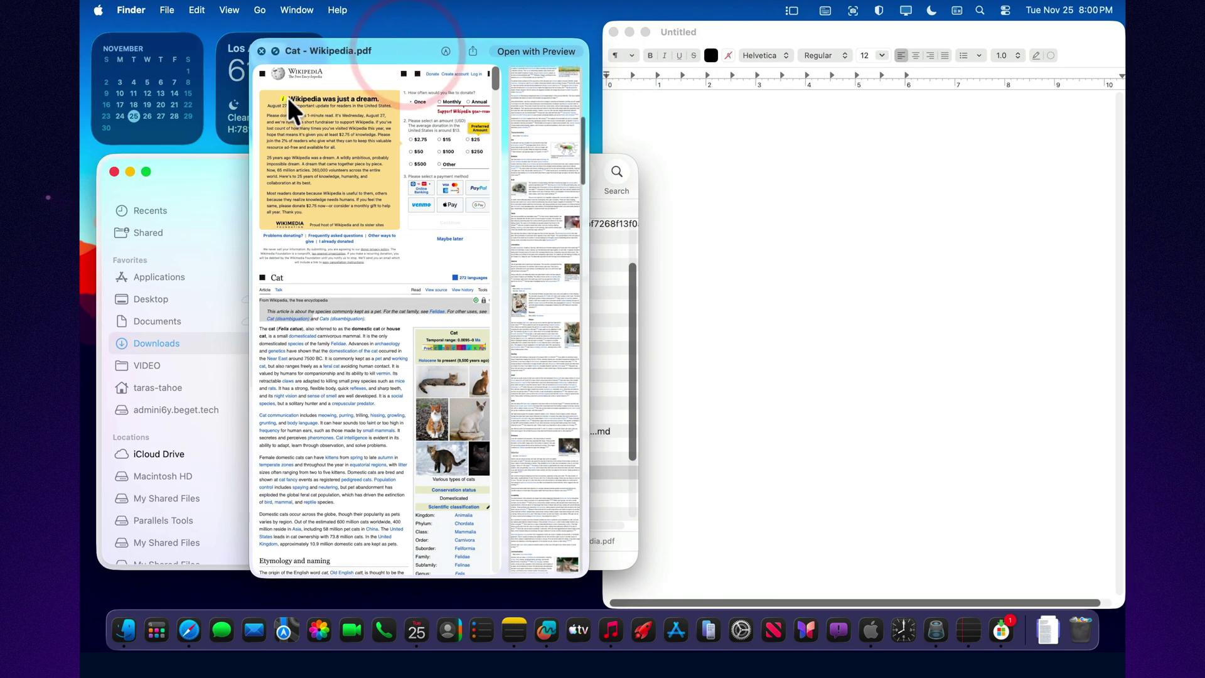
{"action": "left_click_drag", "start_coordinate": [287, 99], "coordinate": [364, 229]}
{"action": "key", "text": "super+c"}
{"action": "left_click", "coordinate": [846, 195]}
{"action": "key", "text": "super+v"}
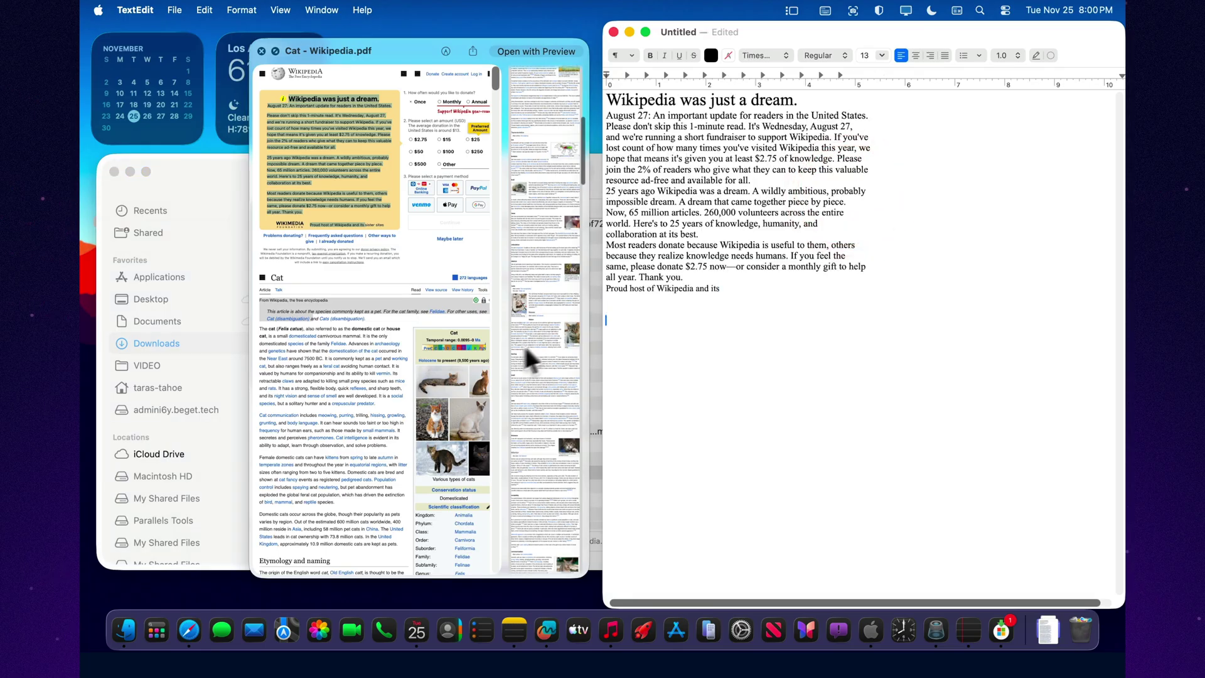
Step: Copy the Cat article's opening paragraphs and paste them at the document's end
{"action": "left_click_drag", "start_coordinate": [315, 376], "coordinate": [368, 533]}
{"action": "key", "text": "super+c"}
{"action": "left_click", "coordinate": [796, 468]}
{"action": "key", "text": "super+v"}
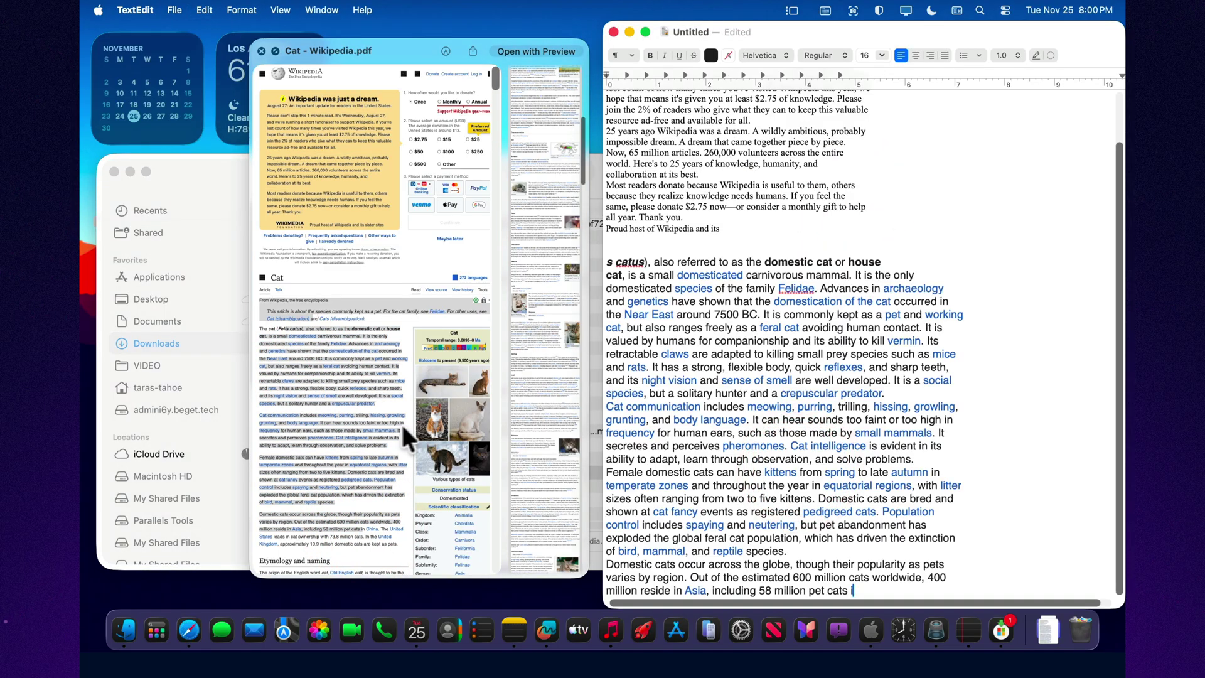
{"action": "scroll", "coordinate": [399, 420], "scroll_direction": "down", "scroll_amount": 10}
Step: Add the evolution passage from the PDF after a blank line, followed by more blank lines
{"action": "left_click", "coordinate": [296, 145]}
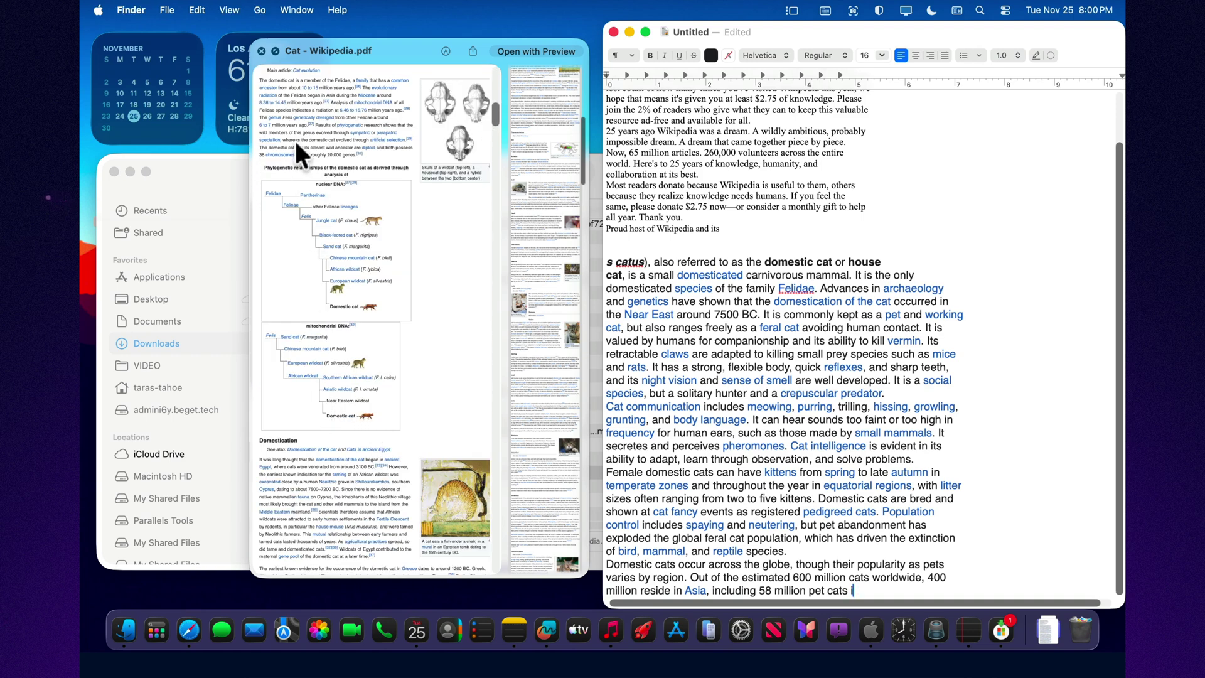
{"action": "left_click_drag", "start_coordinate": [286, 141], "coordinate": [361, 464]}
{"action": "left_click", "coordinate": [855, 437]}
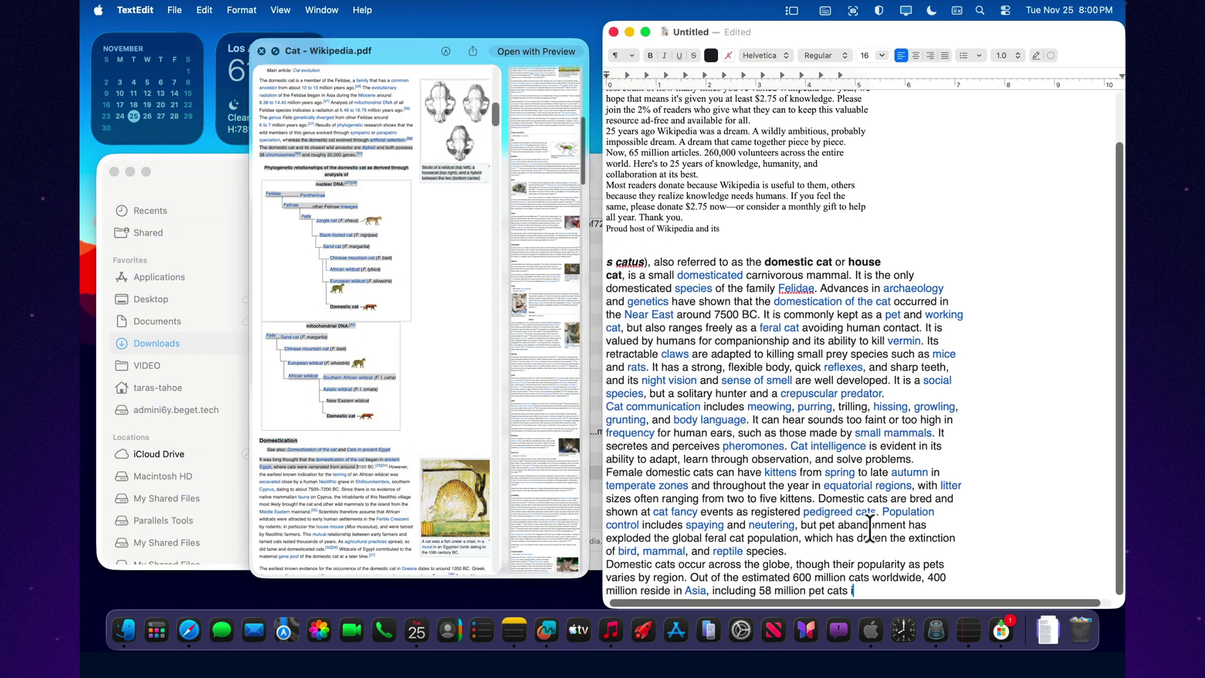
{"action": "key", "text": "Return"}
{"action": "key", "text": "Return"}
{"action": "key", "text": "super+v"}
{"action": "key", "text": "Return"}
{"action": "key", "text": "Return"}
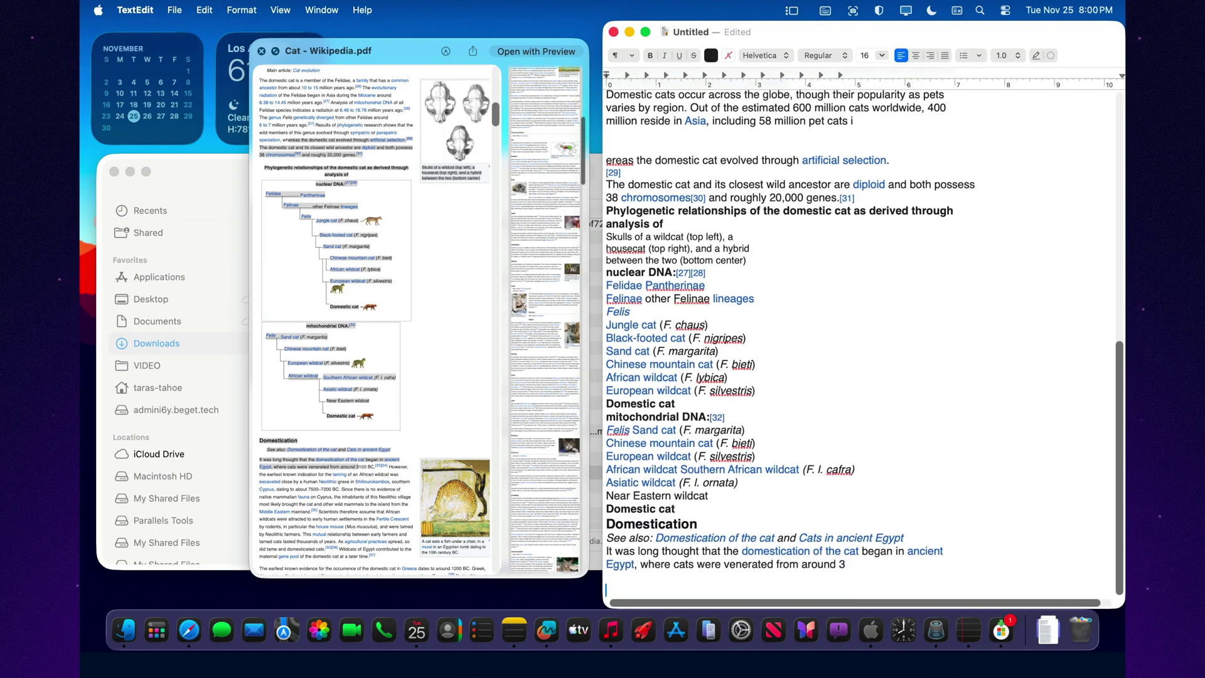
{"action": "key", "text": "Return"}
Step: Select the Size and Skeleton text, then close the PDF preview and Downloads window
{"action": "scroll", "coordinate": [370, 486], "scroll_direction": "down", "scroll_amount": 5}
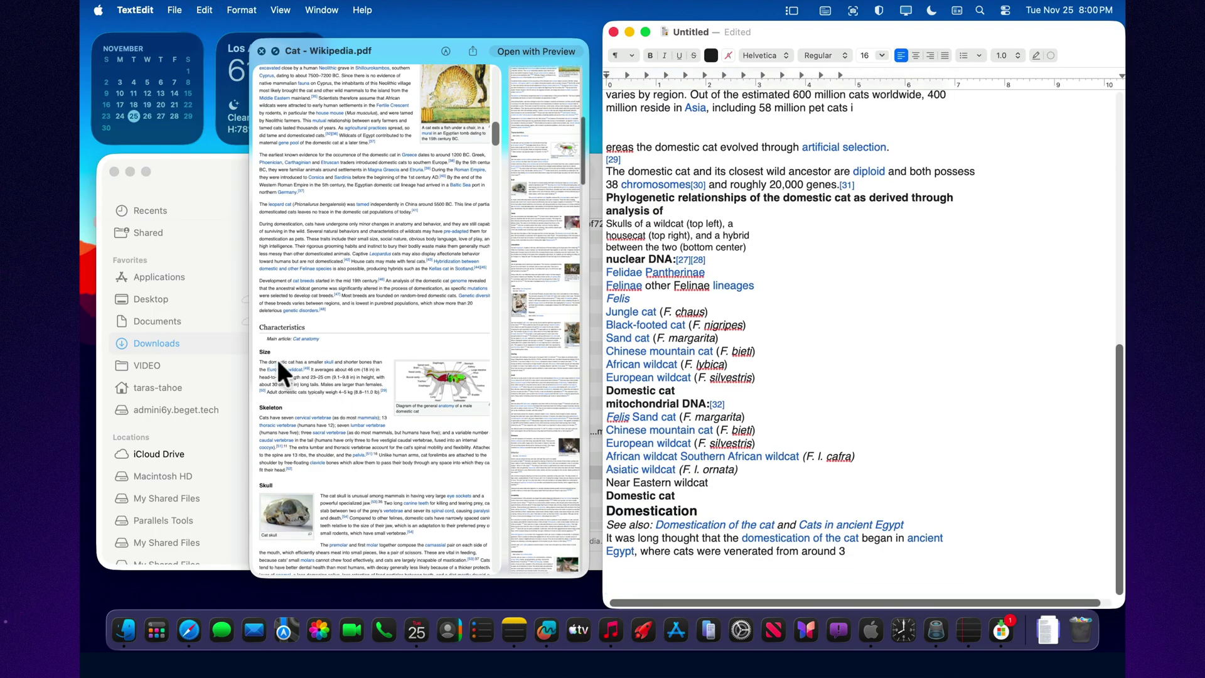
{"action": "left_click_drag", "start_coordinate": [258, 350], "coordinate": [339, 472]}
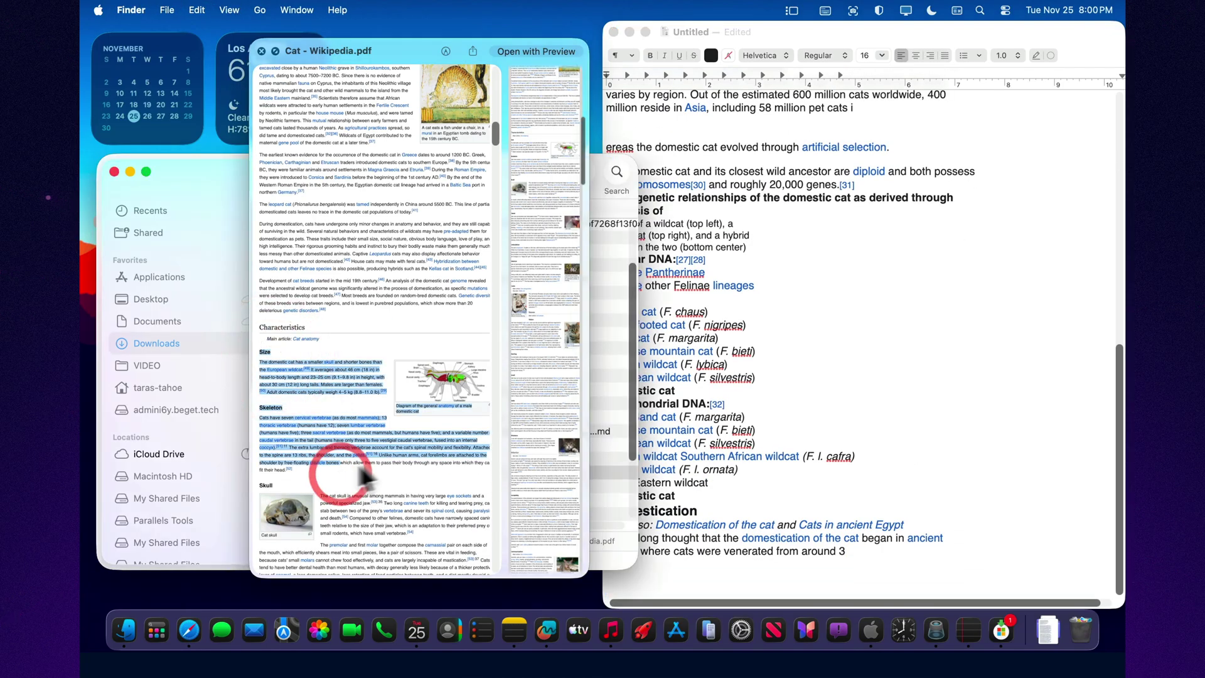
{"action": "left_click", "coordinate": [259, 49]}
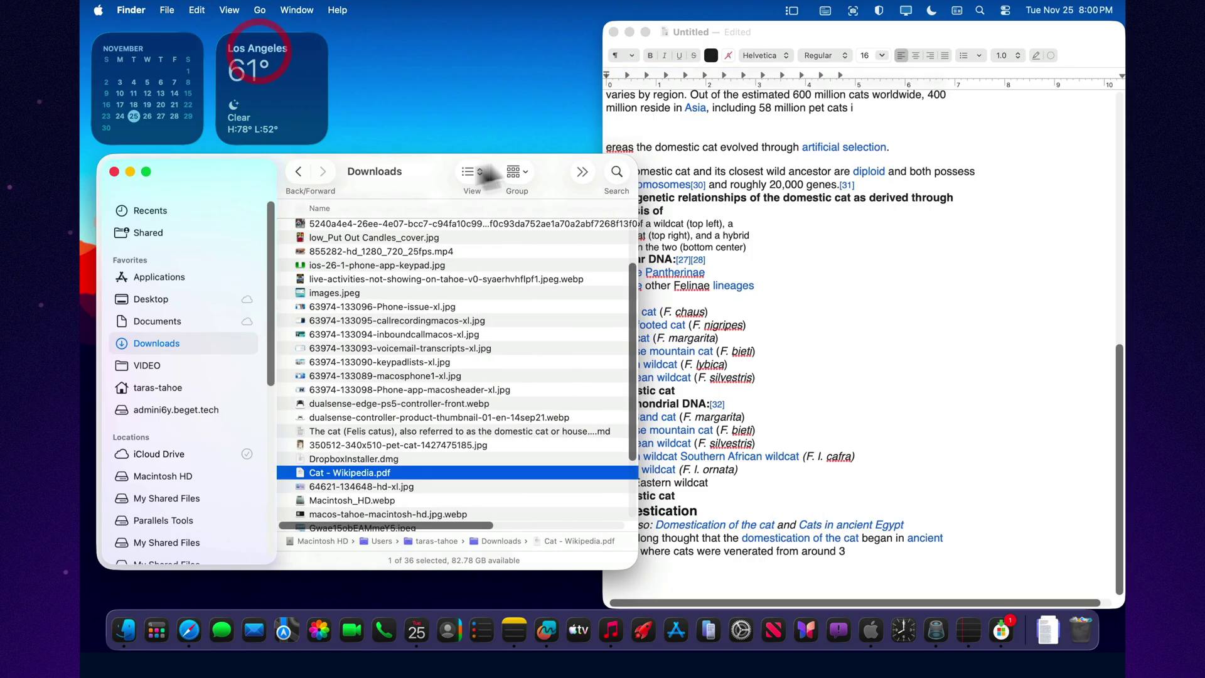
{"action": "left_click", "coordinate": [113, 171]}
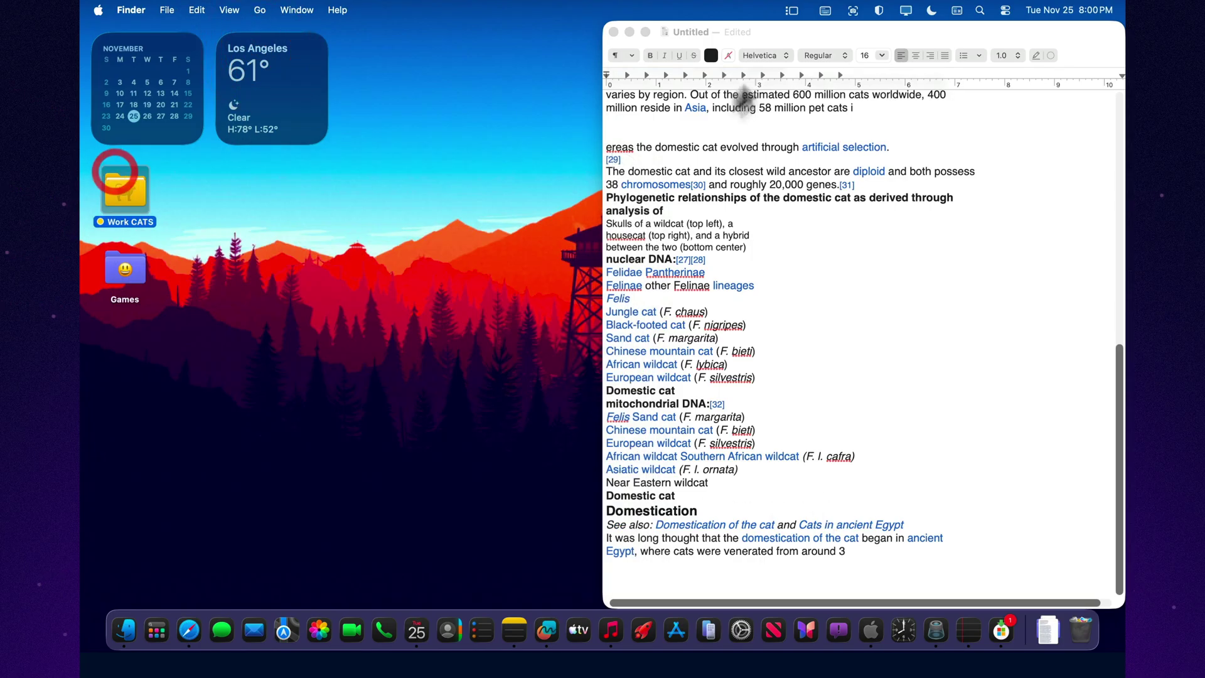
Step: Browse all versions via File > Revert To, step to an older one, then return to 8:00 PM
{"action": "left_click", "coordinate": [782, 32]}
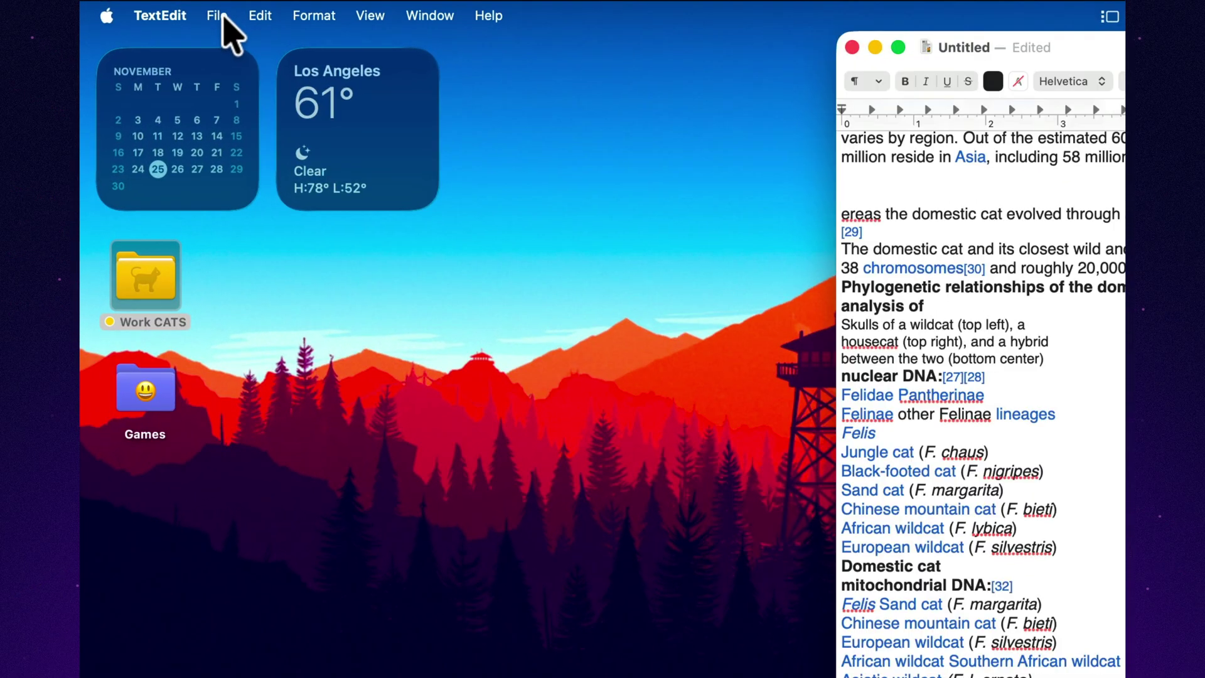
{"action": "left_click", "coordinate": [220, 17]}
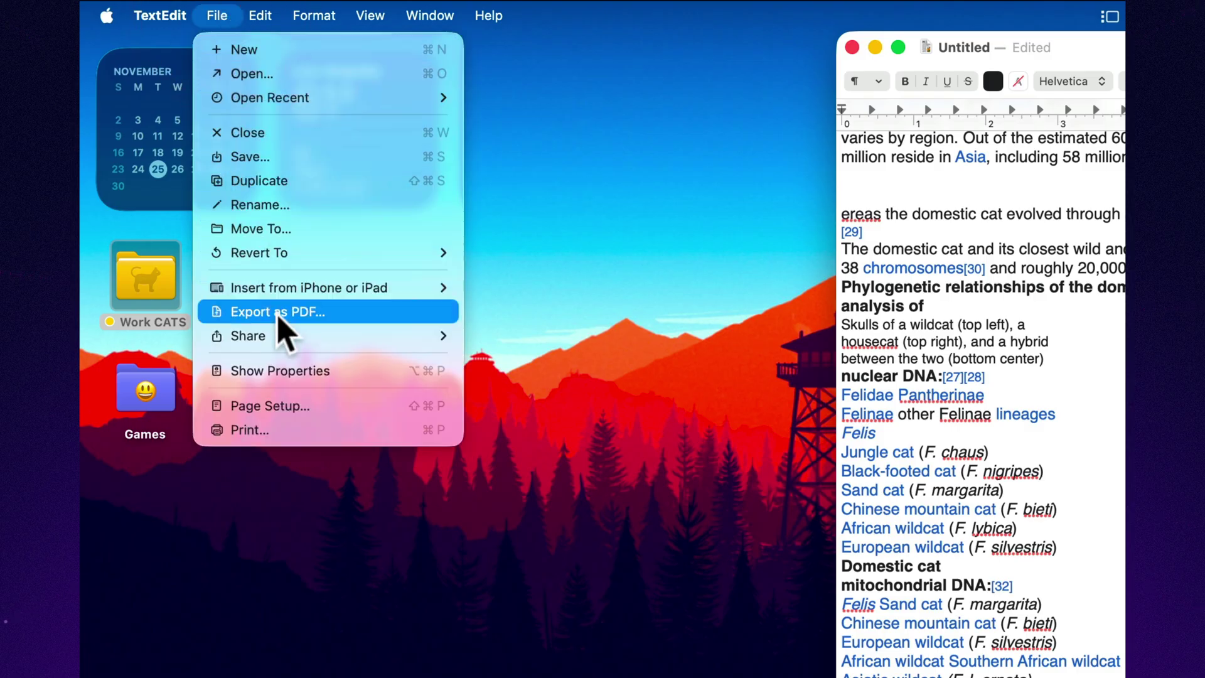
{"action": "mouse_move", "coordinate": [283, 254]}
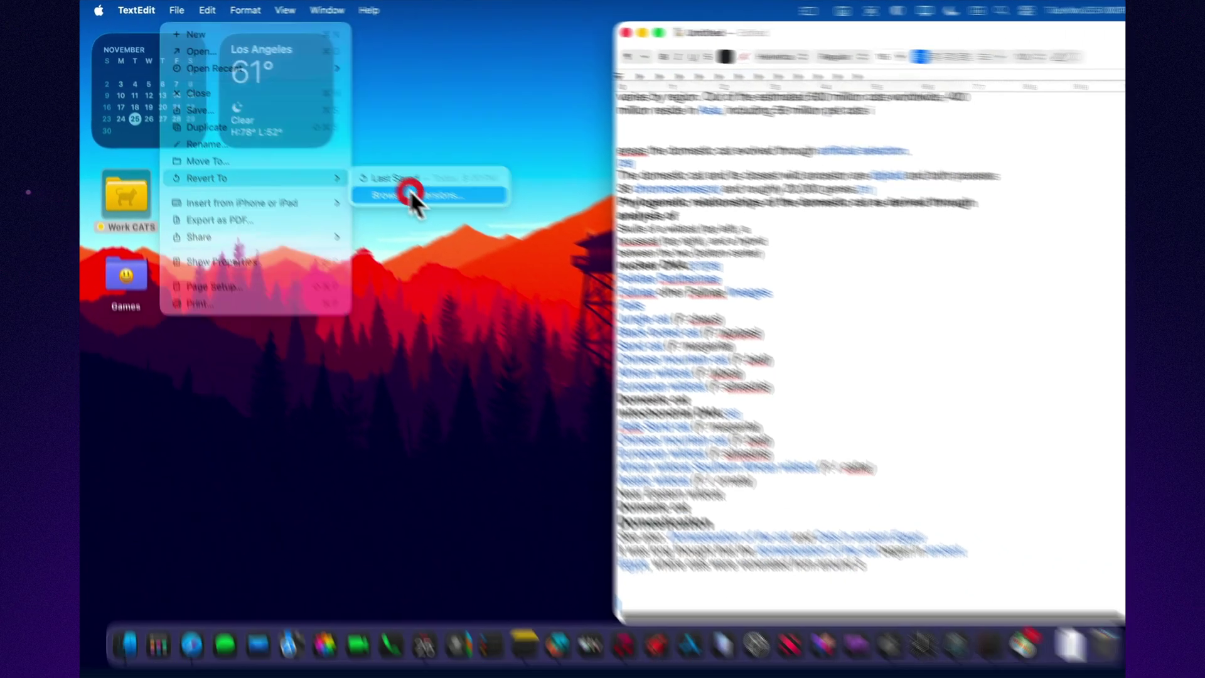
{"action": "left_click", "coordinate": [550, 277]}
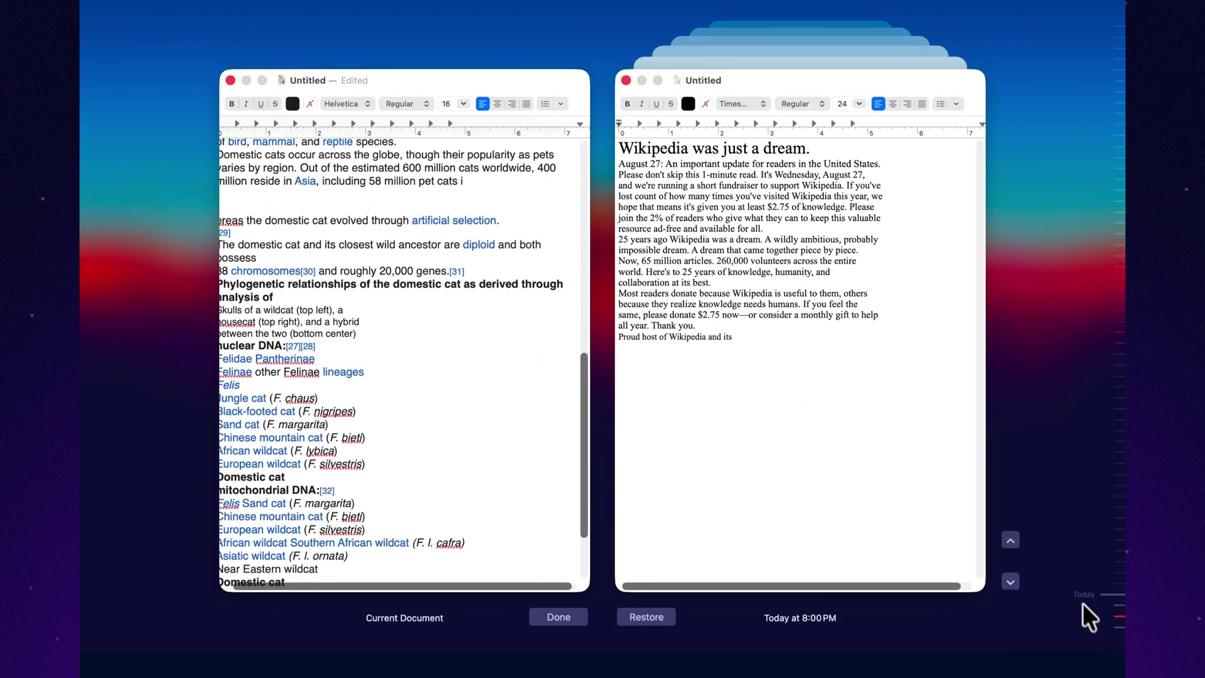
{"action": "left_click", "coordinate": [1010, 541]}
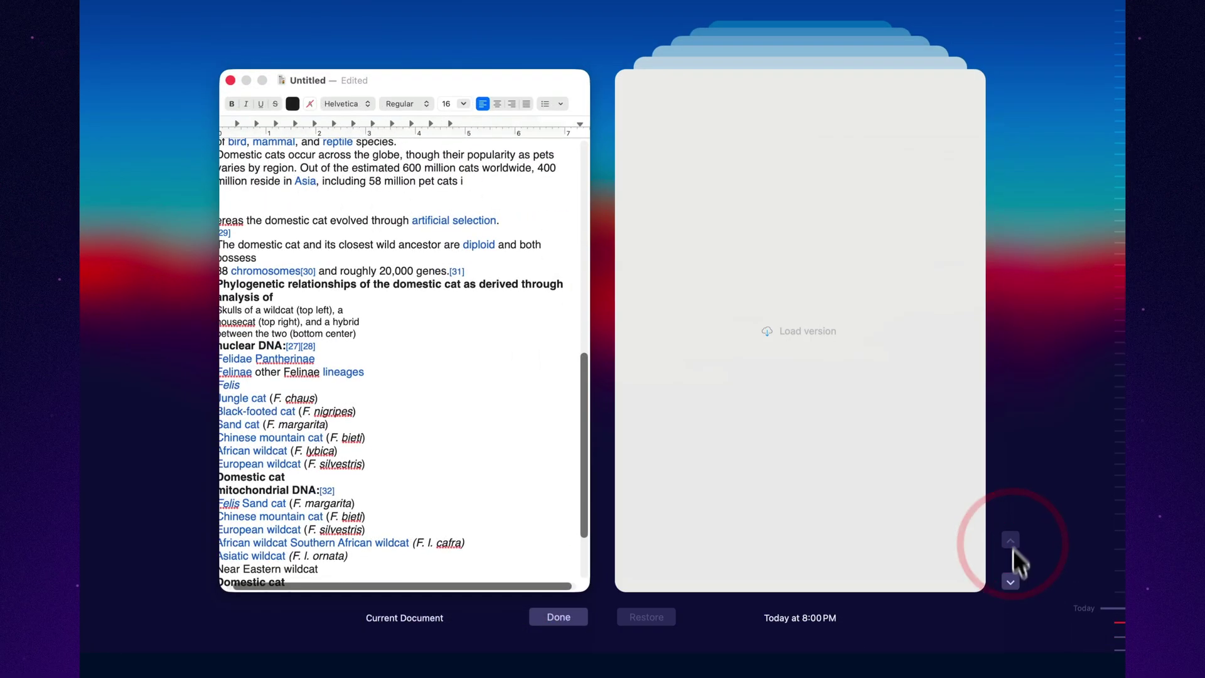
{"action": "left_click", "coordinate": [1012, 579]}
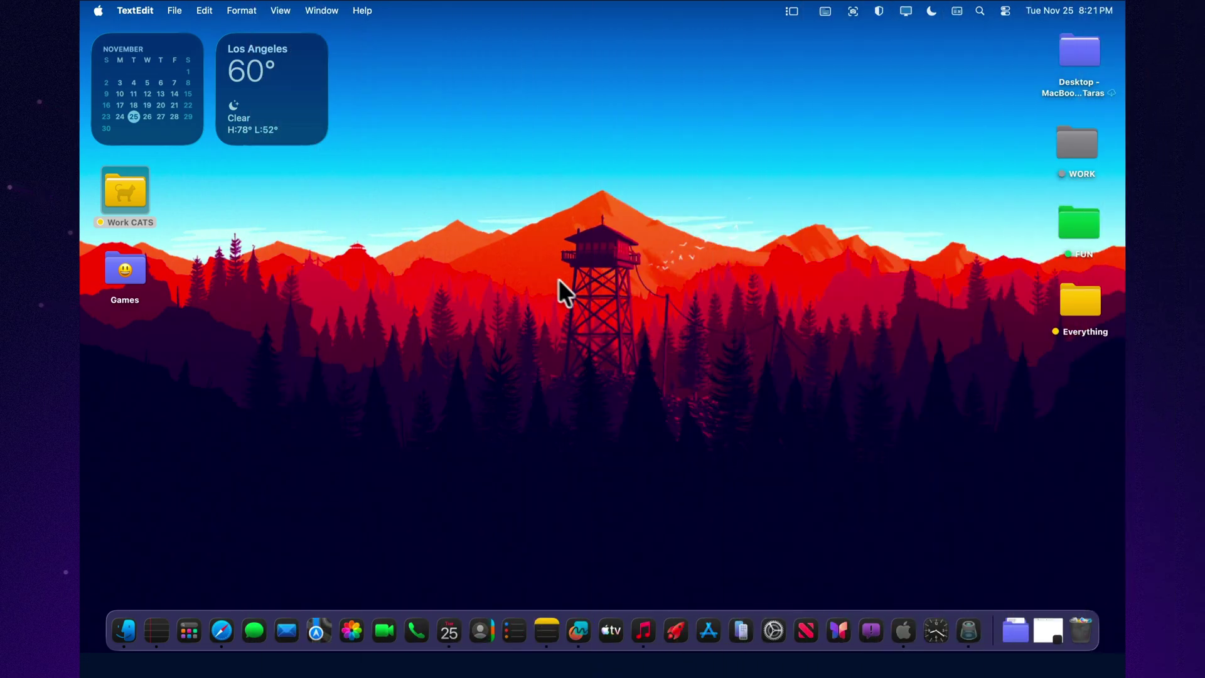
Step: Open a new TextEdit document from the Dock
{"action": "left_click", "coordinate": [169, 627]}
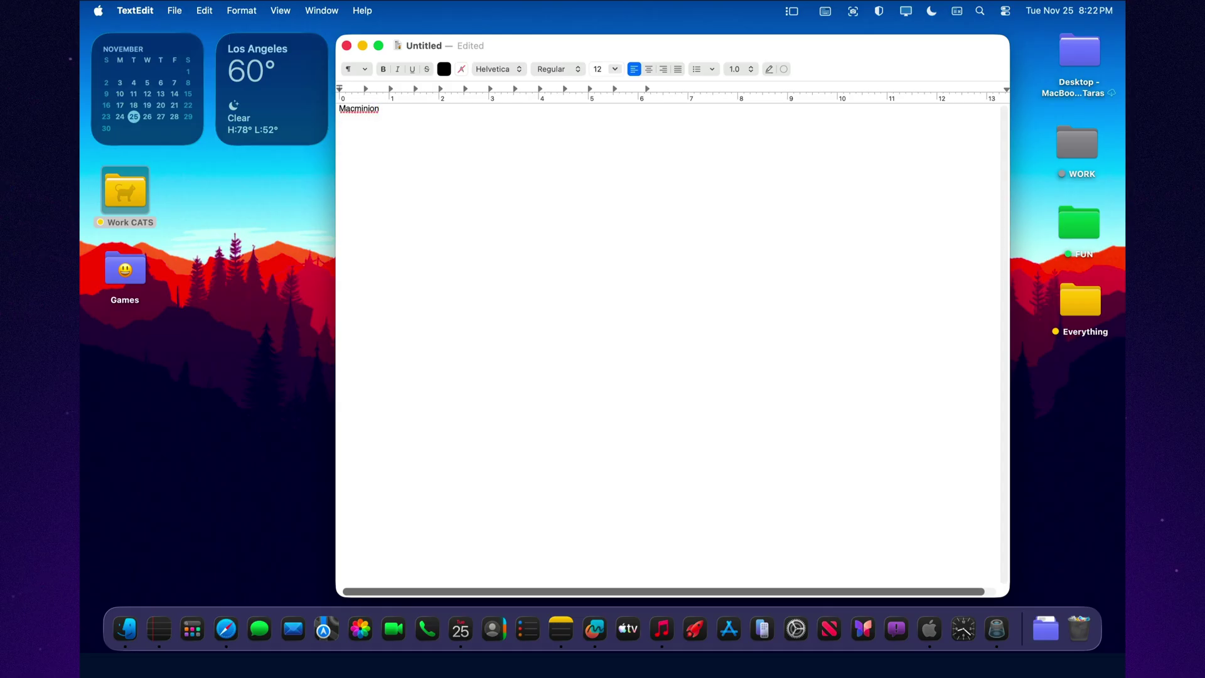
Step: Select Macminion and look through the font families in the Fonts panel
{"action": "left_click_drag", "start_coordinate": [391, 108], "coordinate": [322, 107]}
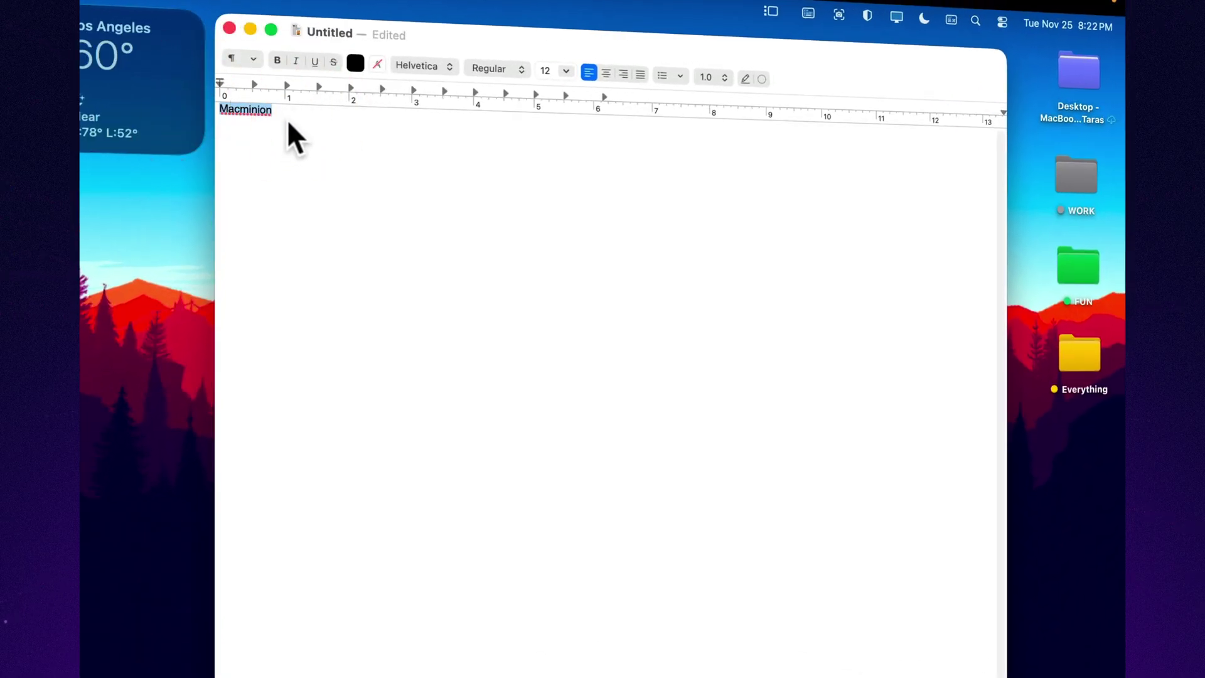
{"action": "left_click", "coordinate": [448, 63]}
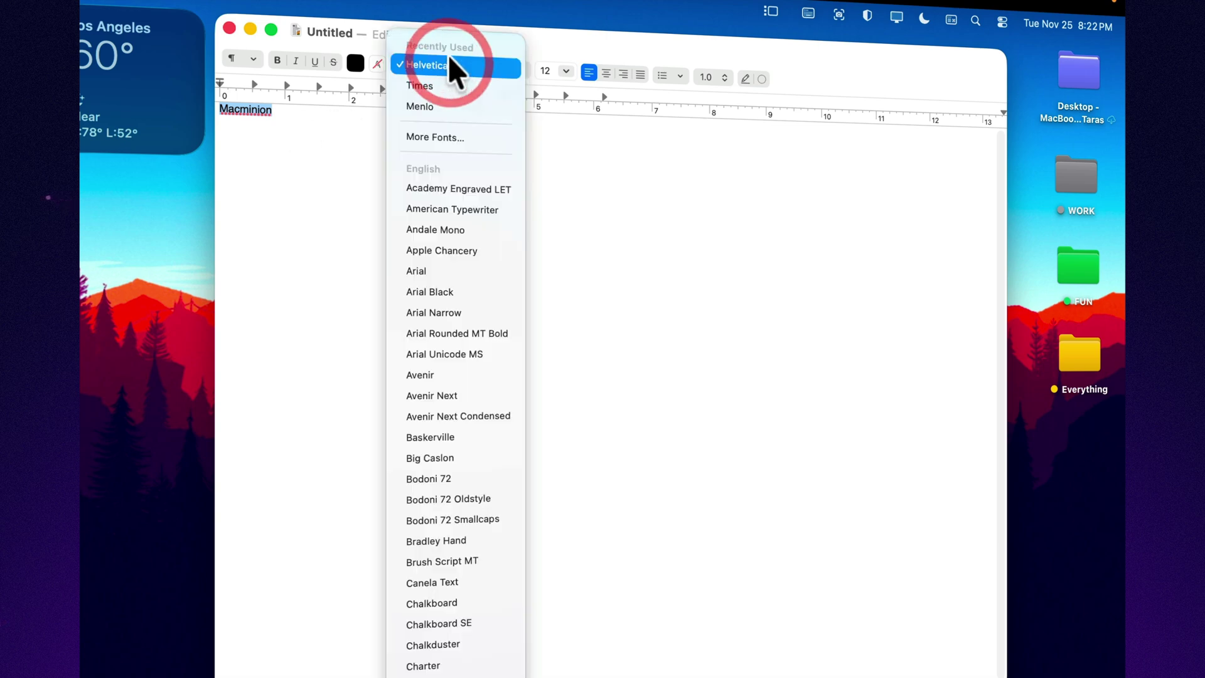
{"action": "left_click", "coordinate": [439, 133]}
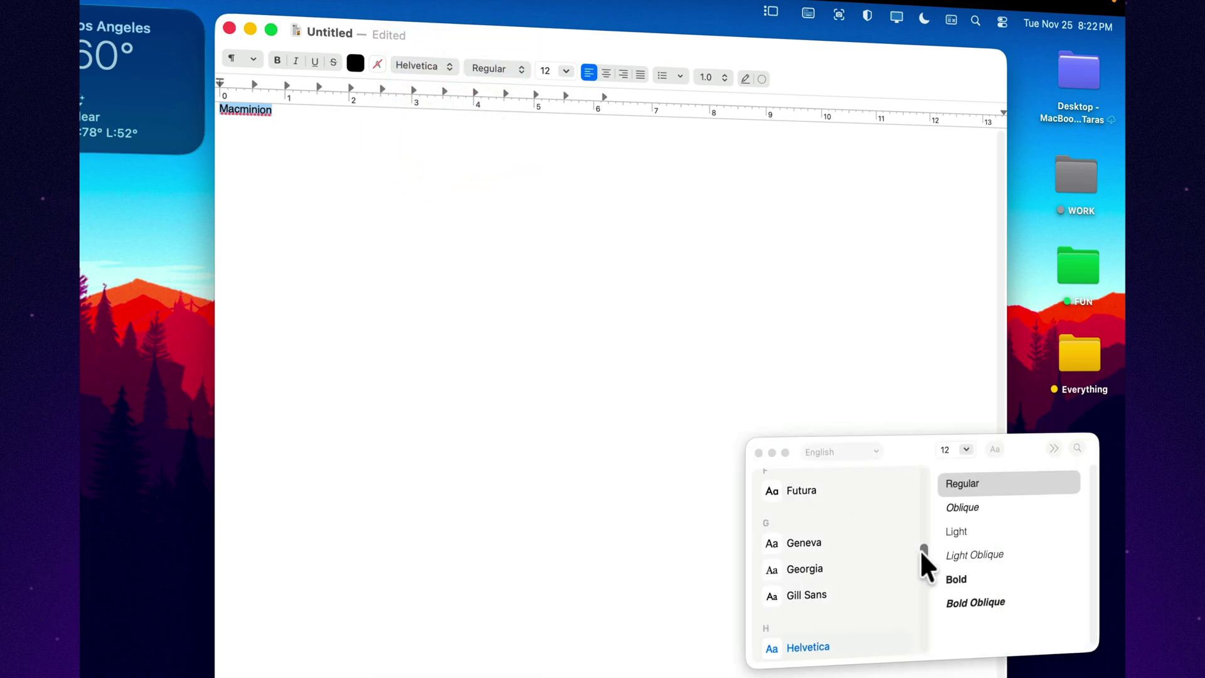
{"action": "left_click_drag", "start_coordinate": [923, 556], "coordinate": [910, 455]}
{"action": "left_click", "coordinate": [758, 452]}
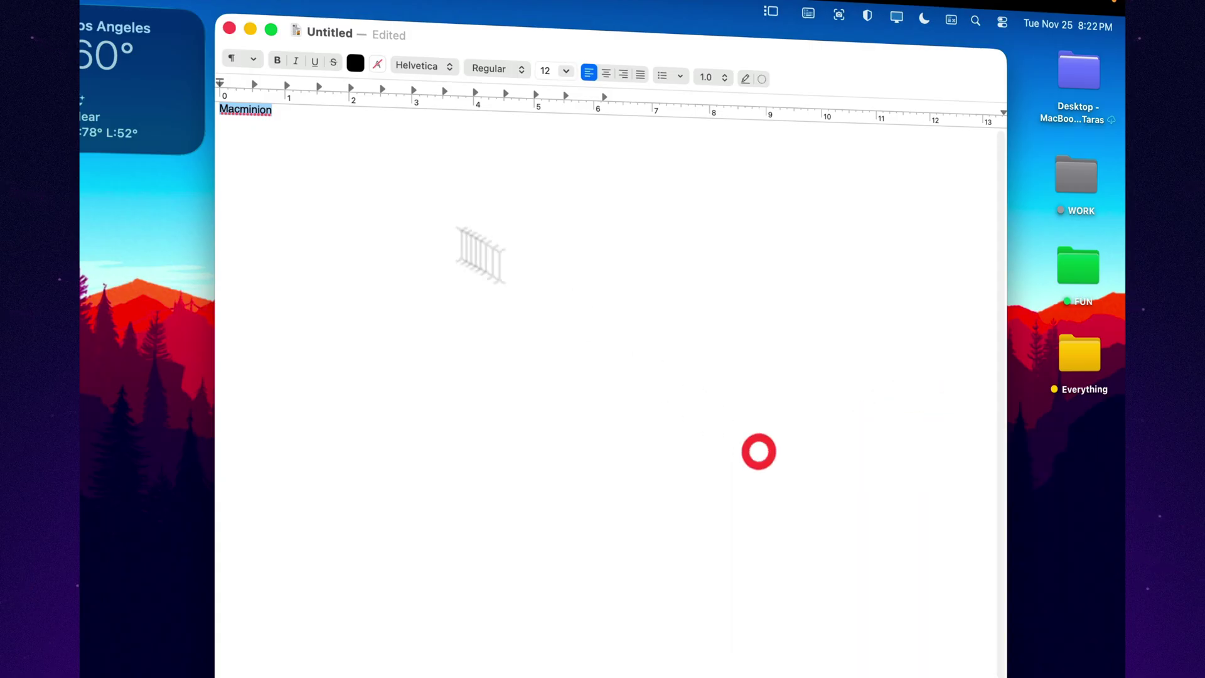
Step: Set Macminion to Helvetica Light Oblique at 36 point
{"action": "left_click", "coordinate": [516, 68]}
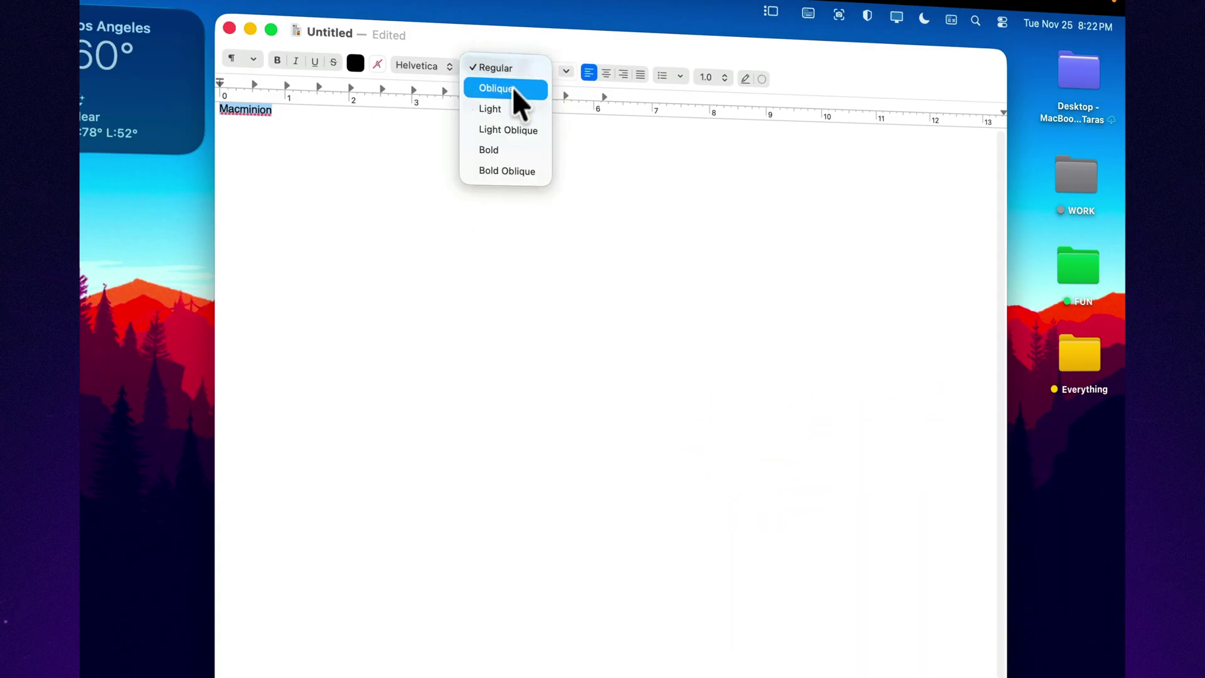
{"action": "left_click", "coordinate": [509, 89]}
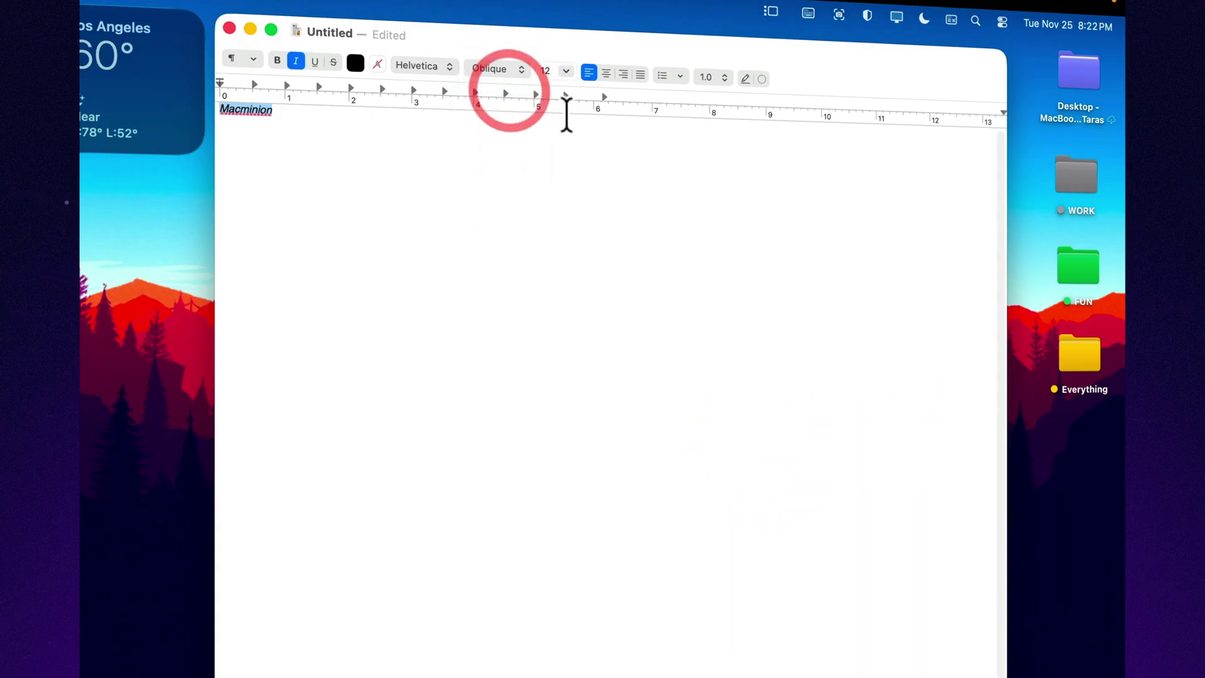
{"action": "left_click", "coordinate": [565, 71]}
{"action": "left_click", "coordinate": [549, 193]}
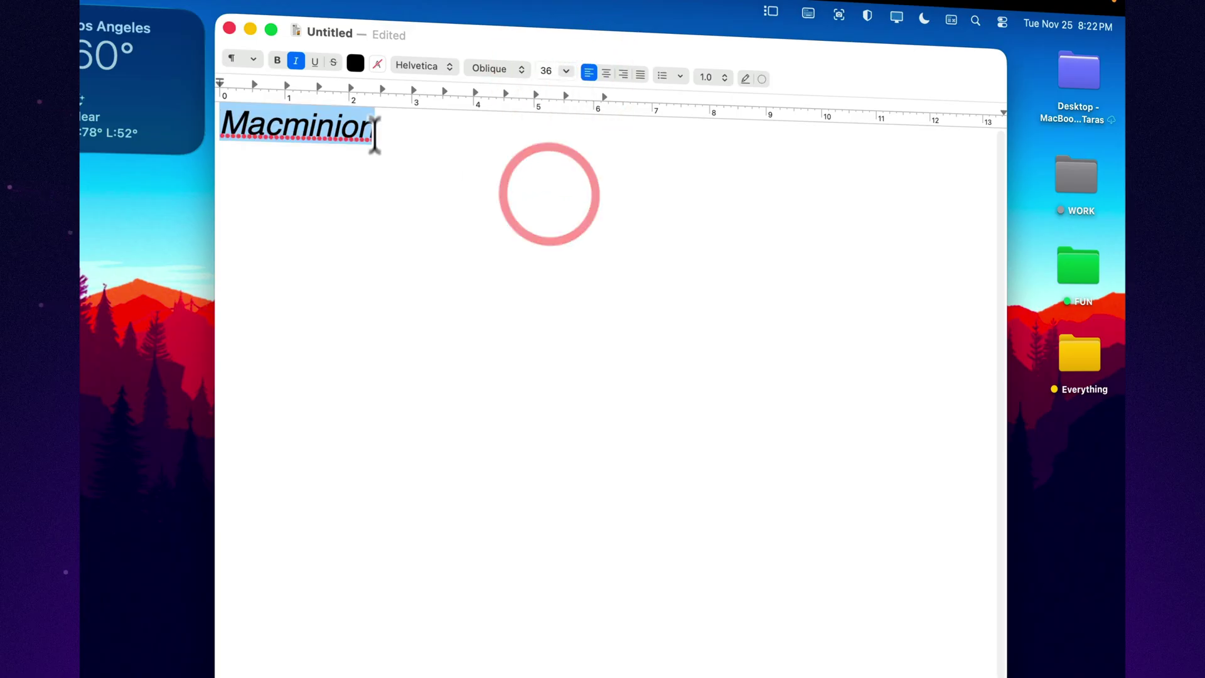
{"action": "left_click", "coordinate": [487, 69]}
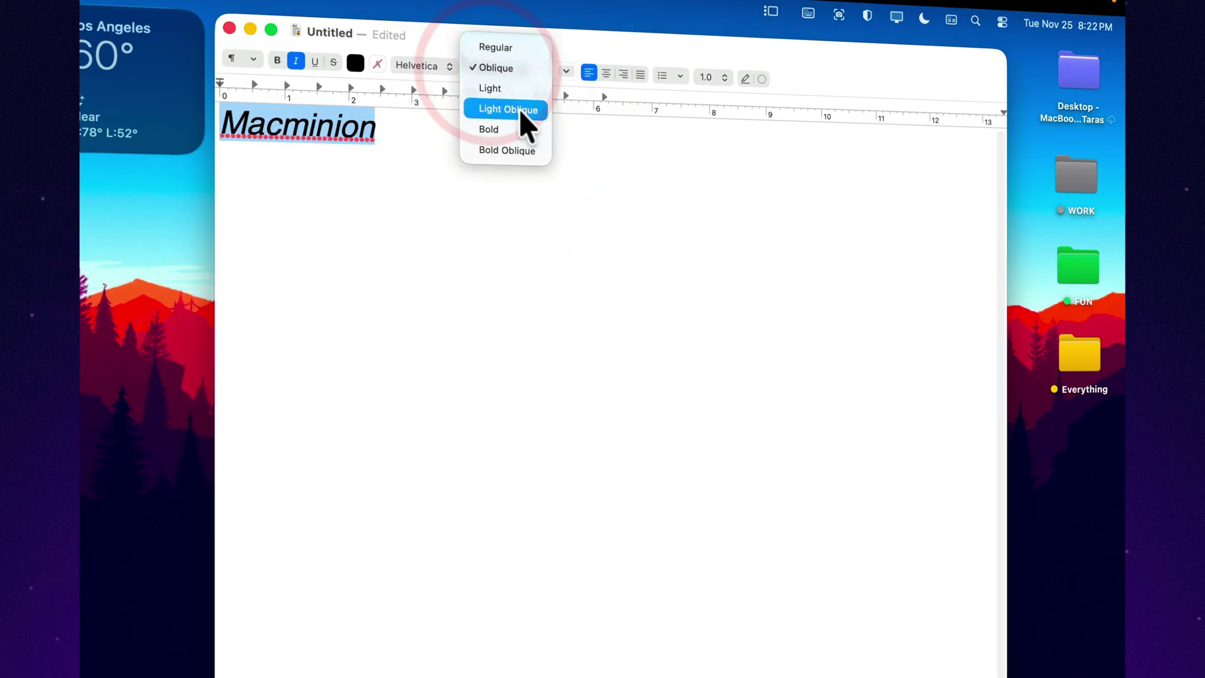
{"action": "left_click", "coordinate": [518, 110]}
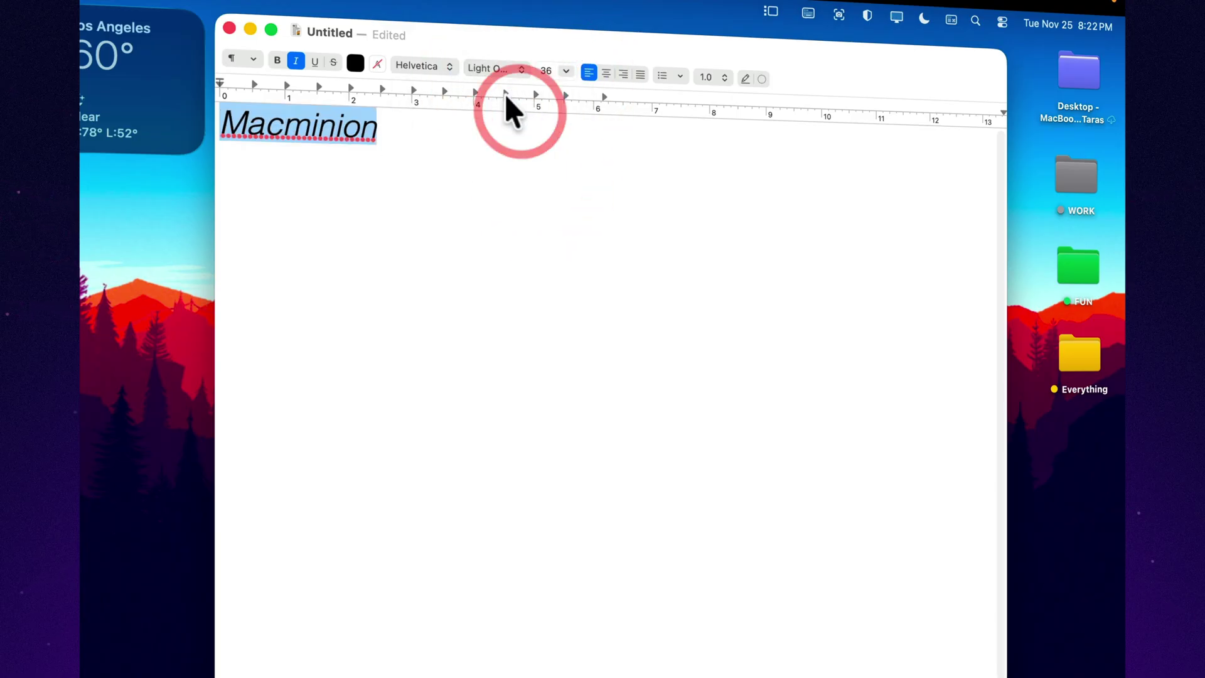
Step: Try centre and right alignment on Macminion, then return it to left-aligned
{"action": "left_click", "coordinate": [606, 73]}
{"action": "left_click", "coordinate": [623, 74]}
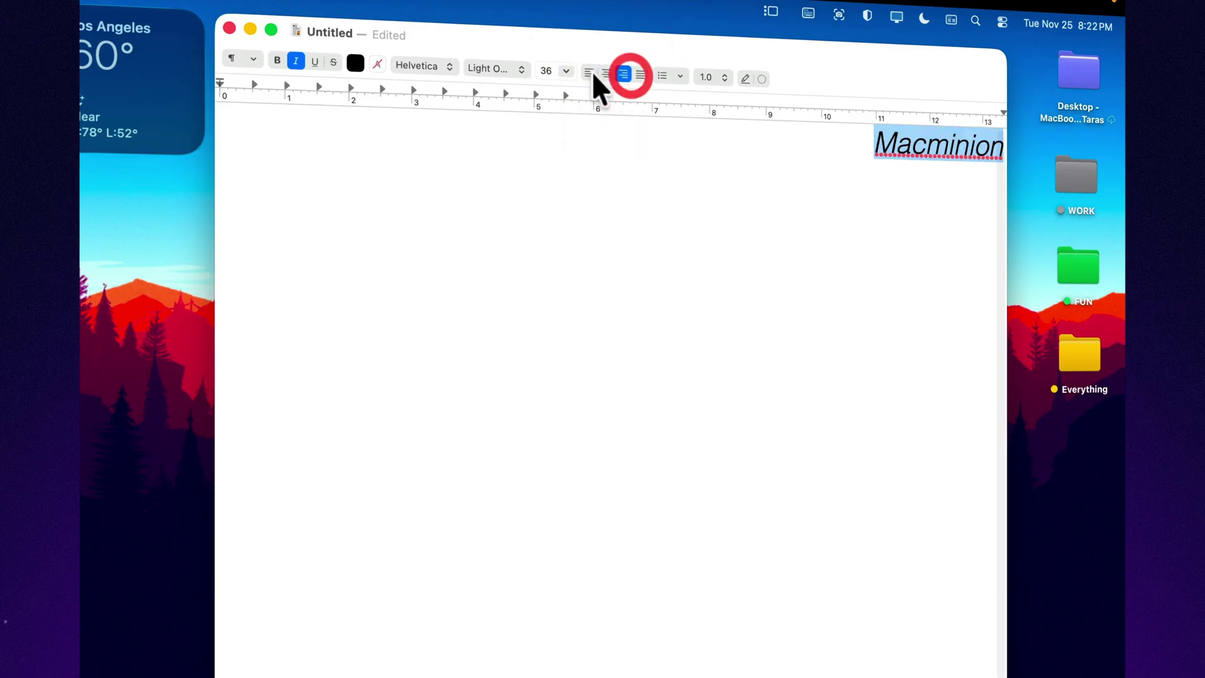
{"action": "left_click", "coordinate": [590, 73]}
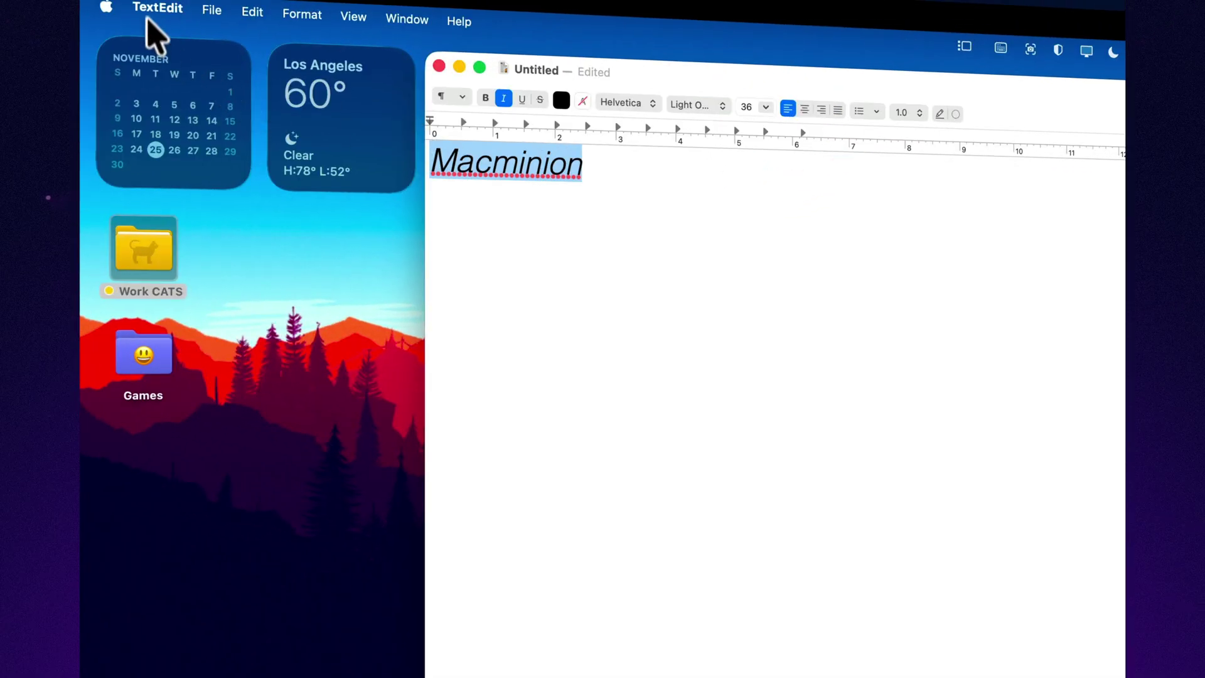
Step: In TextEdit Settings, set the default plain-text font size to 12
{"action": "left_click", "coordinate": [148, 13]}
{"action": "left_click", "coordinate": [171, 70]}
{"action": "left_click", "coordinate": [425, 242]}
{"action": "left_click", "coordinate": [386, 299]}
{"action": "left_click", "coordinate": [1048, 419]}
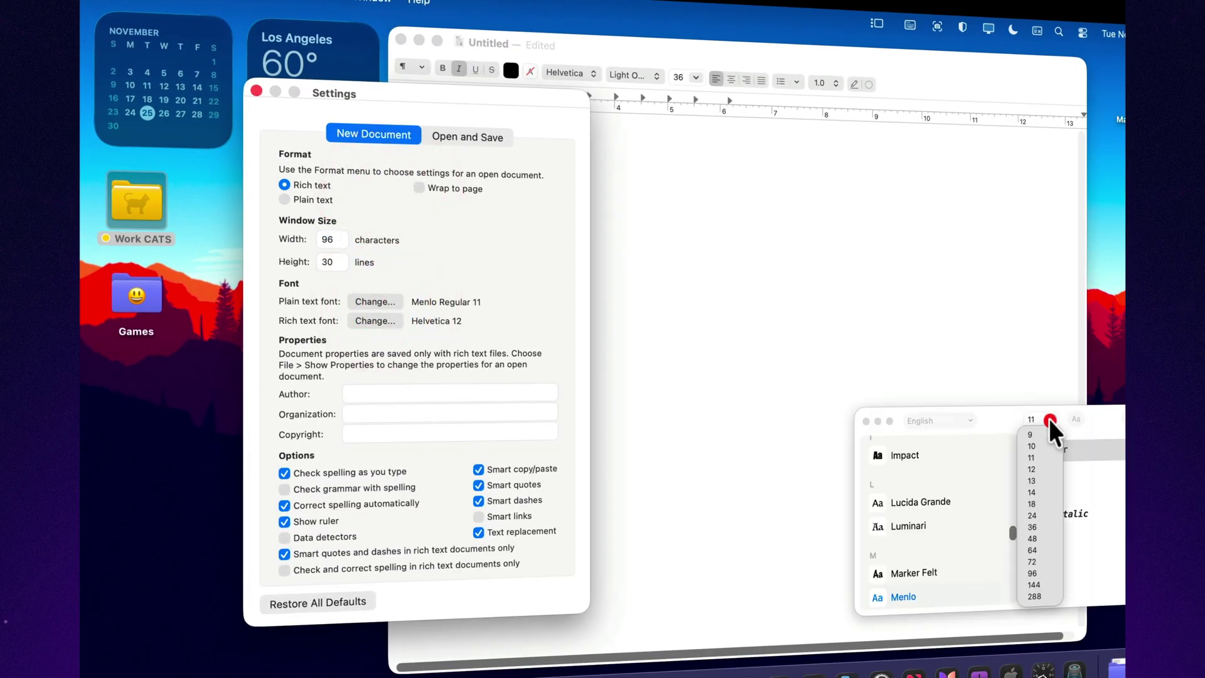
{"action": "left_click", "coordinate": [1036, 458]}
{"action": "left_click", "coordinate": [867, 421]}
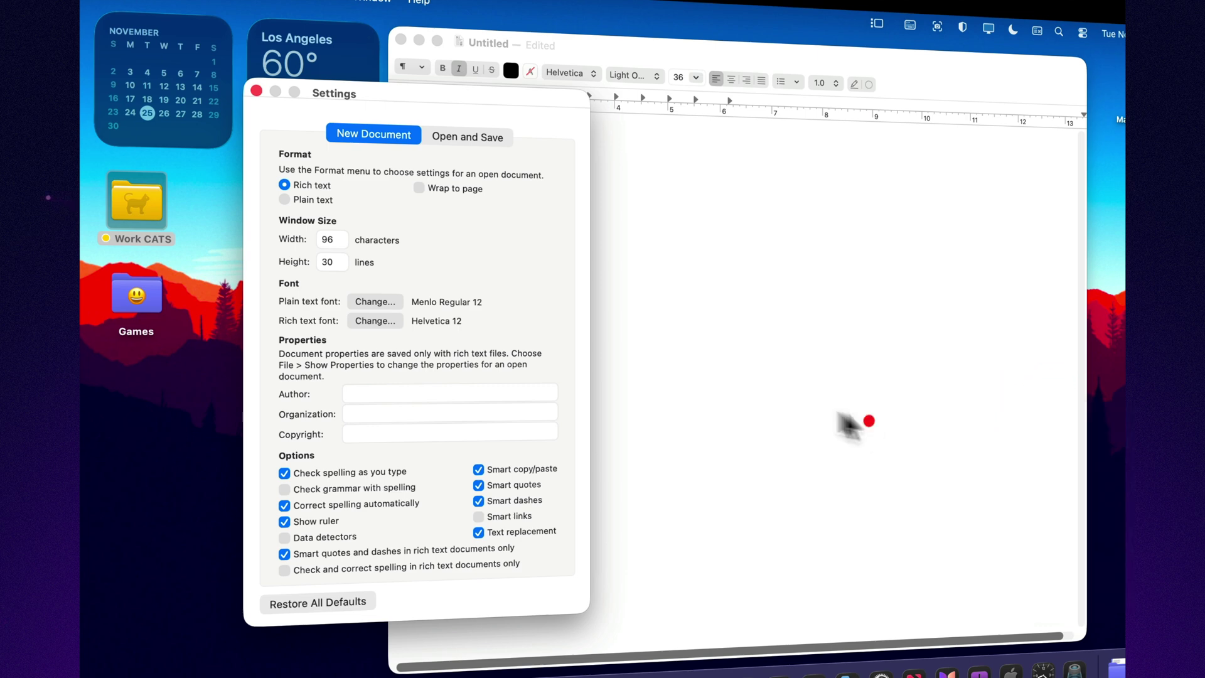
Step: Check the default rich-text font, keep Rich text for new documents, and close Settings
{"action": "left_click", "coordinate": [364, 318]}
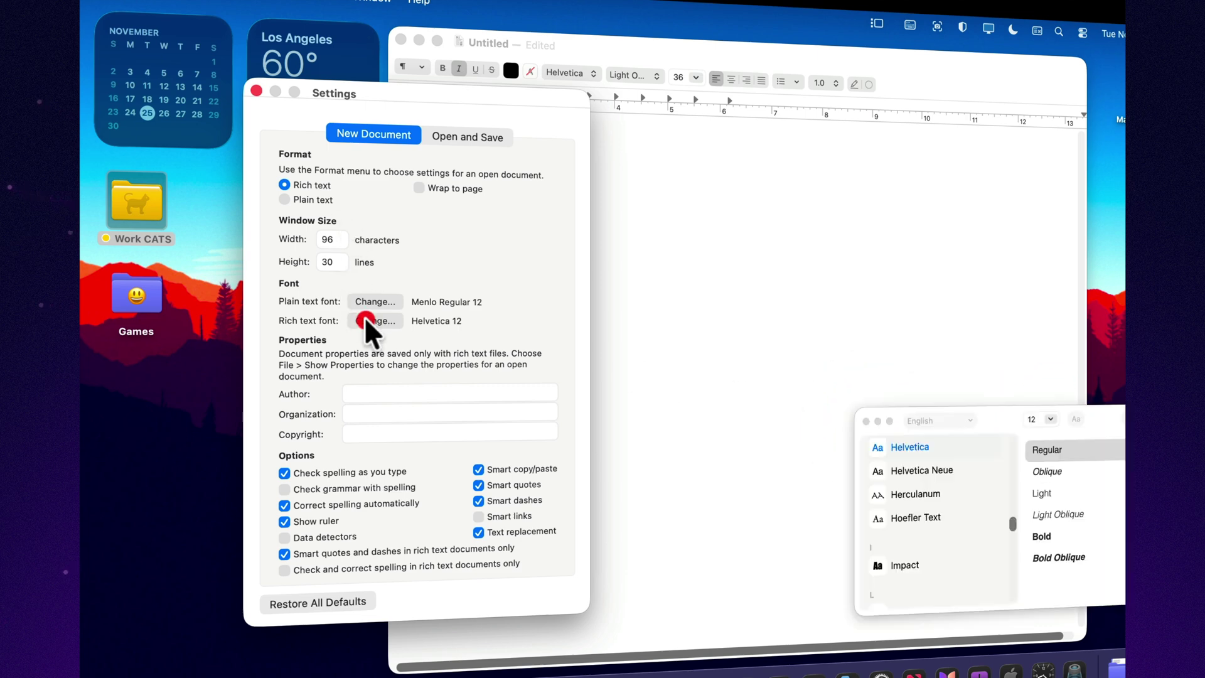
{"action": "left_click", "coordinate": [866, 421]}
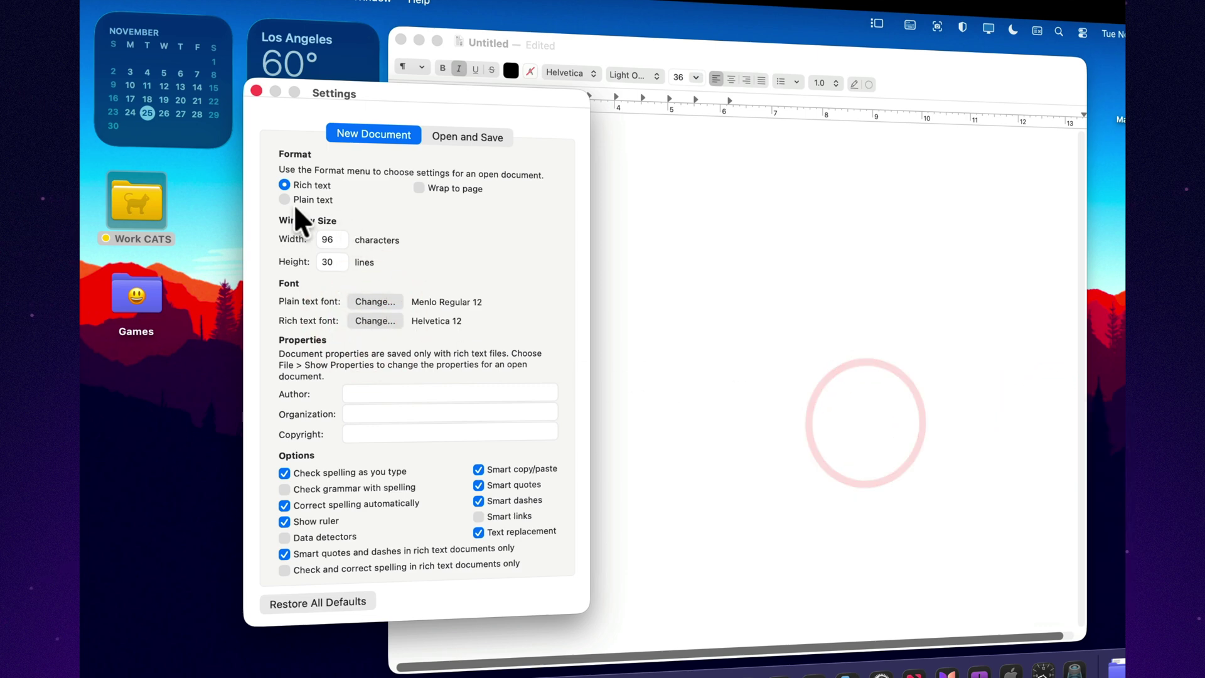
{"action": "left_click", "coordinate": [286, 183]}
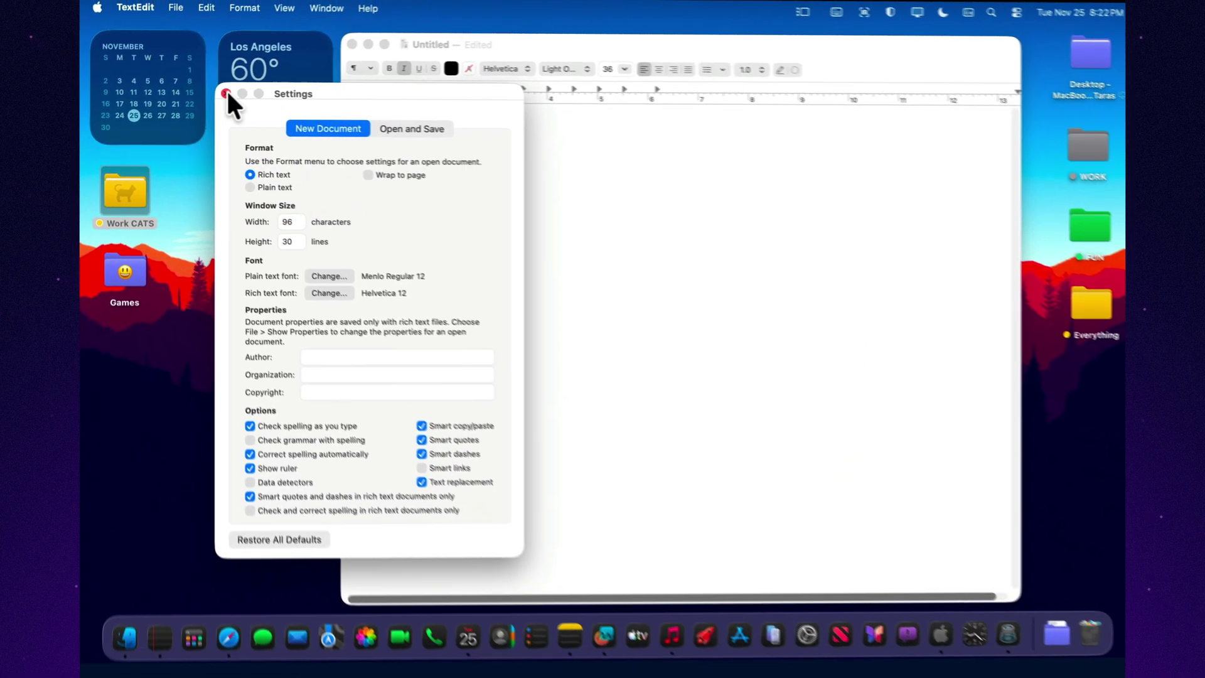
{"action": "left_click", "coordinate": [256, 91]}
Step: Highlight Macminion in purple and deselect it
{"action": "left_click", "coordinate": [783, 68]}
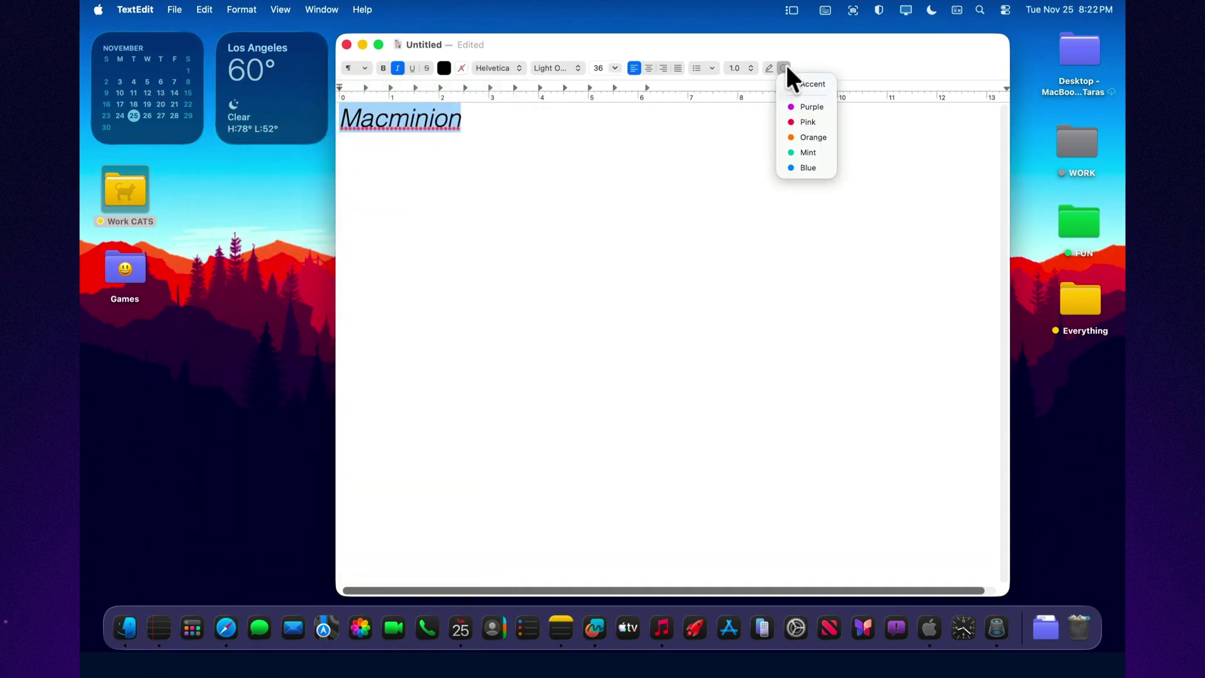
{"action": "left_click", "coordinate": [804, 109]}
{"action": "left_click", "coordinate": [506, 152]}
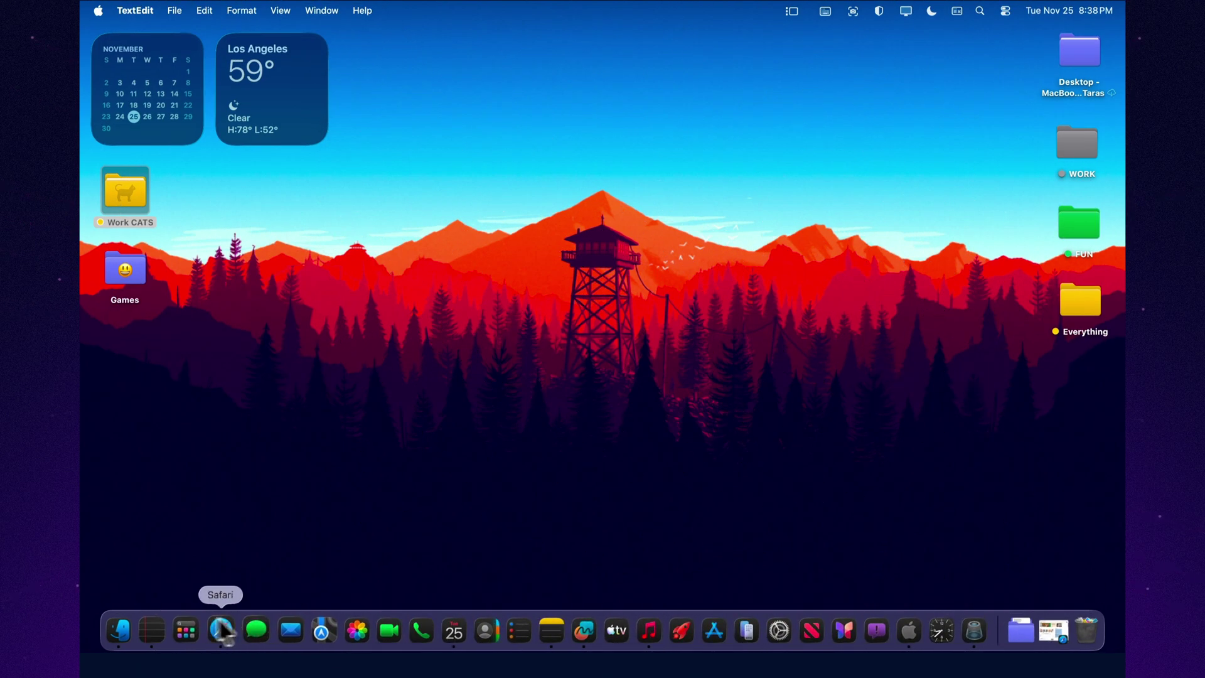
Step: Create a new blank TextEdit document and move its window to the right
{"action": "left_click", "coordinate": [161, 620]}
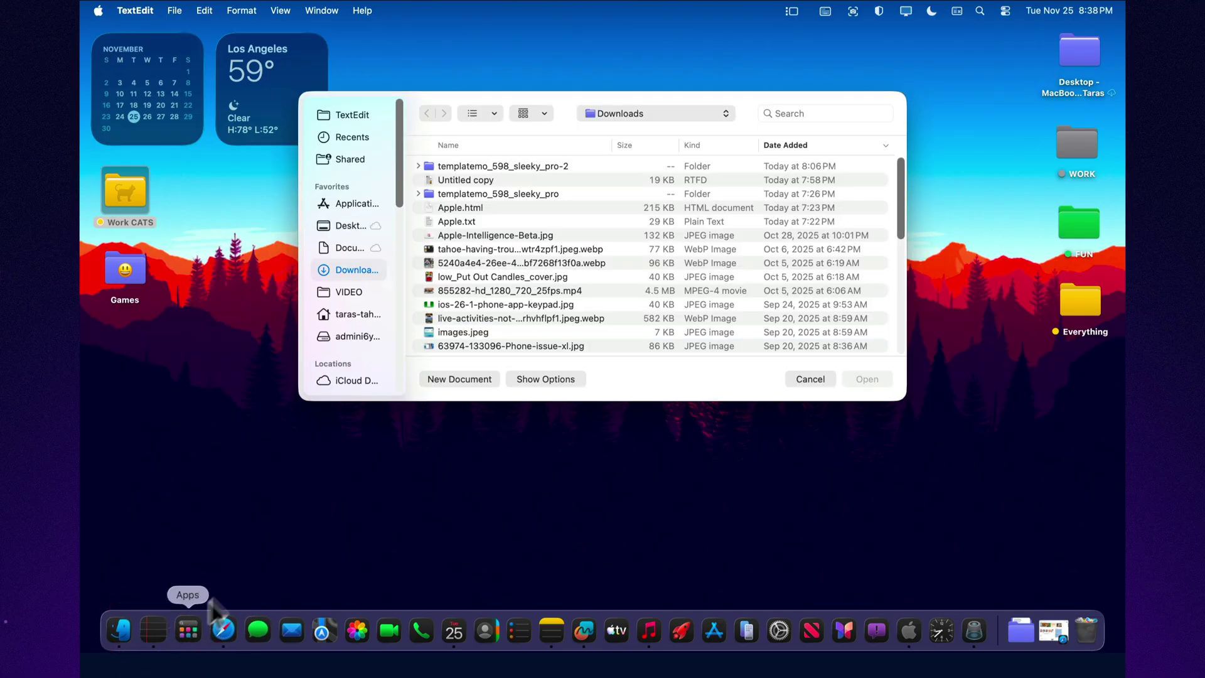
{"action": "left_click", "coordinate": [472, 378]}
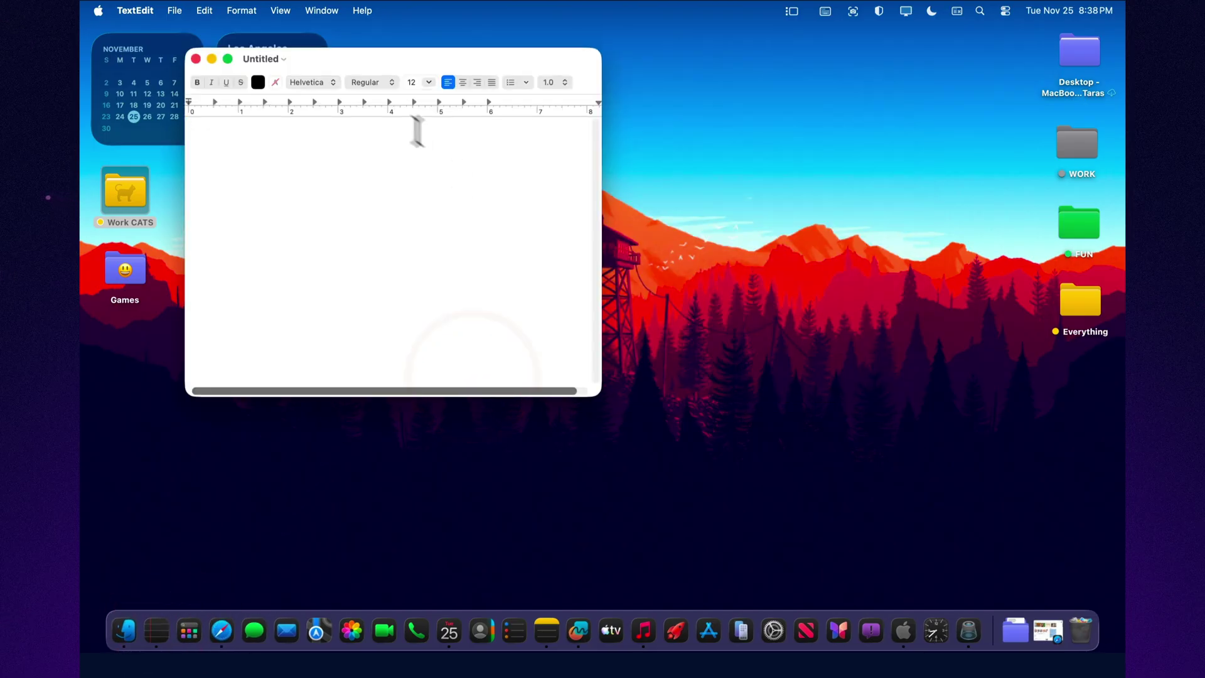
{"action": "left_click_drag", "start_coordinate": [390, 61], "coordinate": [581, 80]}
Step: Copy the selected cat Overview text in Safari, close Safari, and right-click in the blank document
{"action": "left_click", "coordinate": [216, 625]}
{"action": "right_click", "coordinate": [699, 307]}
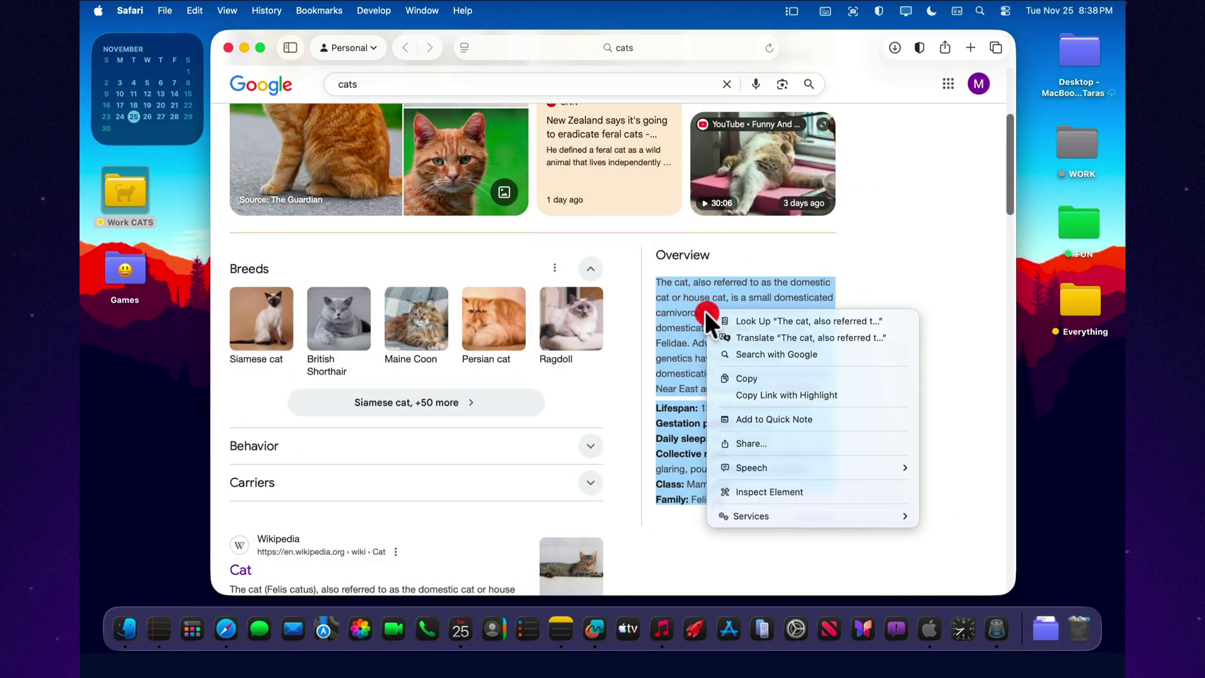
{"action": "left_click", "coordinate": [732, 375]}
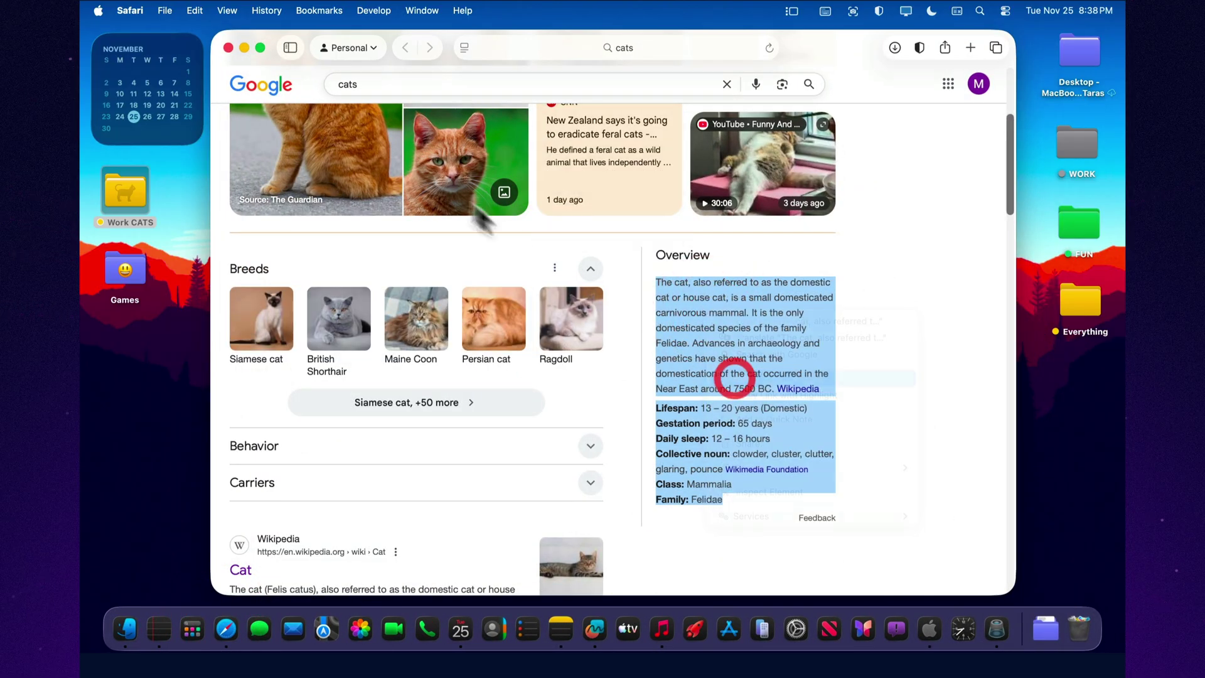
{"action": "left_click", "coordinate": [229, 48]}
{"action": "right_click", "coordinate": [456, 175]}
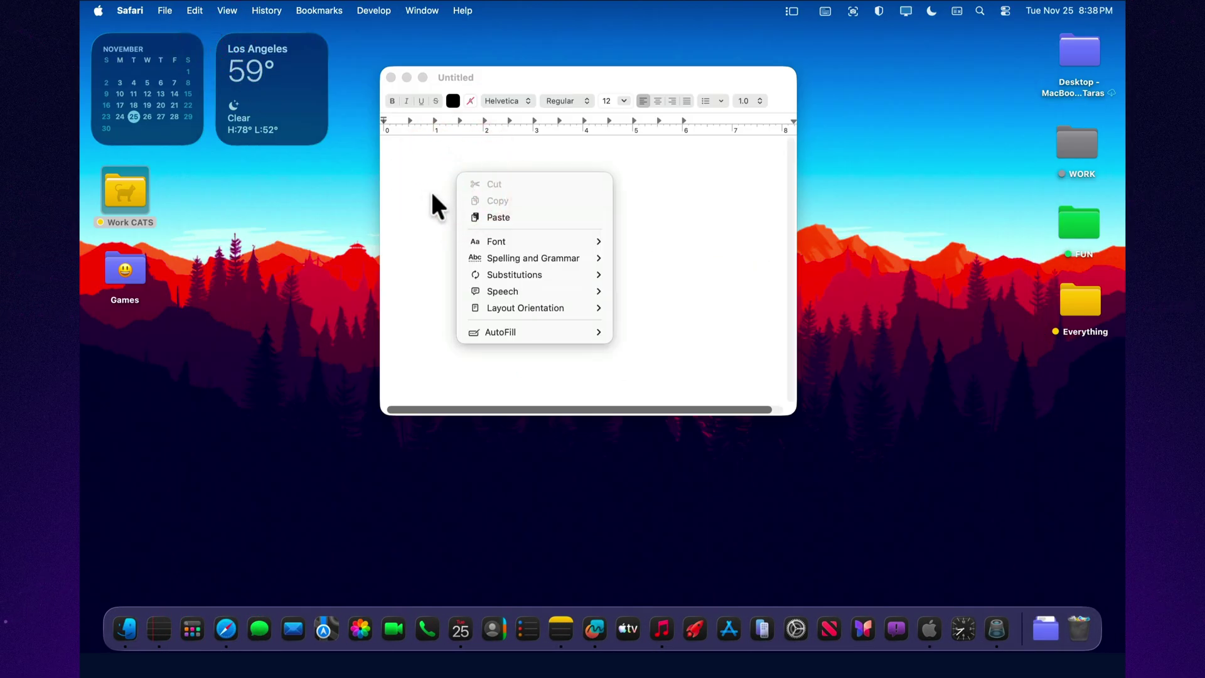
Step: Paste the cat Overview text and enlarge the window so the text reflows wider
{"action": "left_click", "coordinate": [481, 216]}
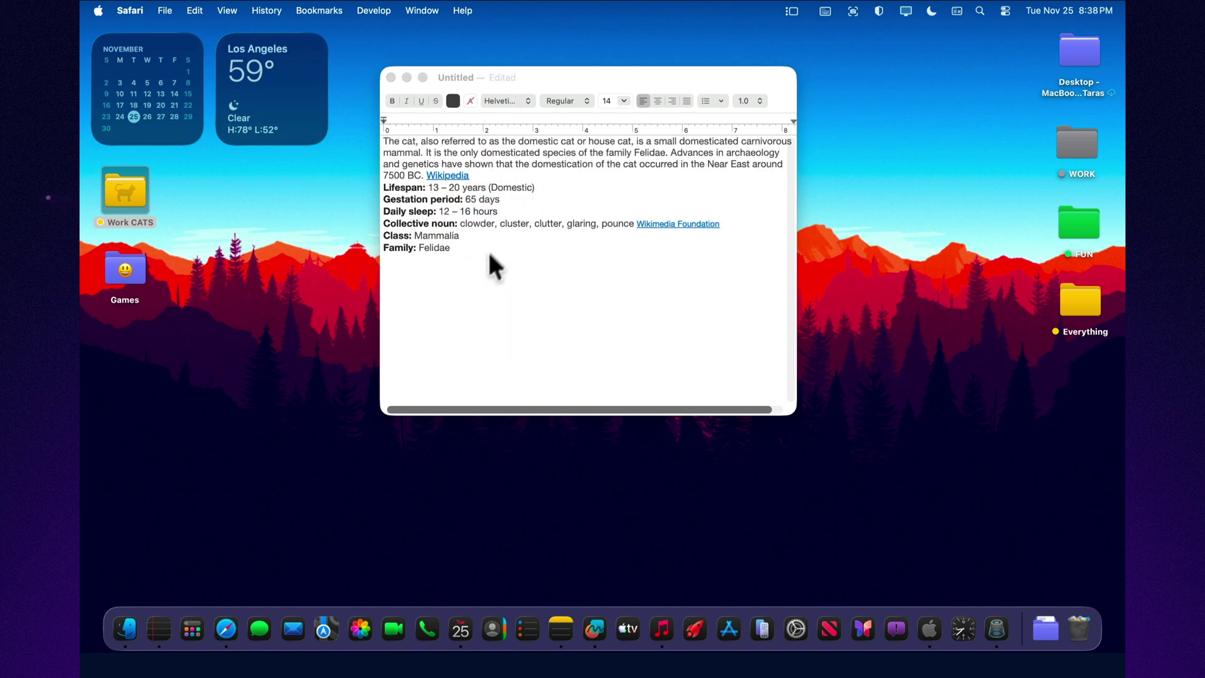
{"action": "left_click", "coordinate": [530, 249]}
{"action": "left_click_drag", "start_coordinate": [795, 412], "coordinate": [812, 457]}
{"action": "left_click", "coordinate": [285, 10]}
Step: Show the tab bar and add a new tab named 'Script 2', replacing the existing file
{"action": "left_click", "coordinate": [284, 33]}
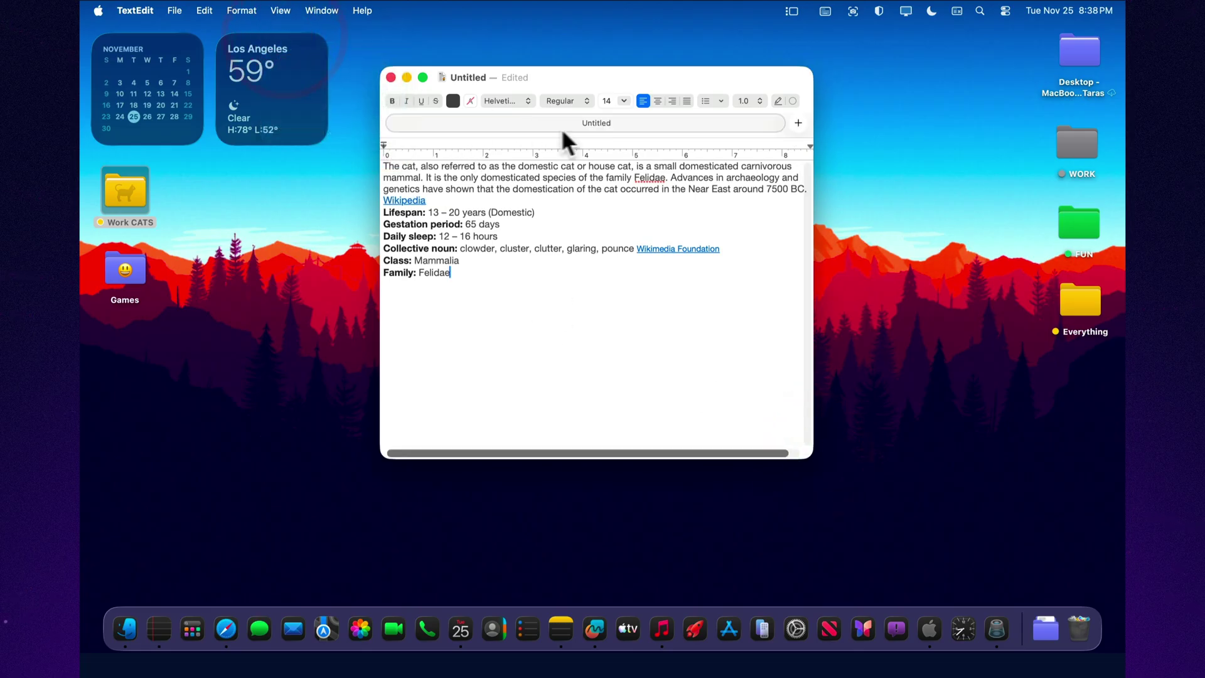
{"action": "left_click", "coordinate": [799, 123]}
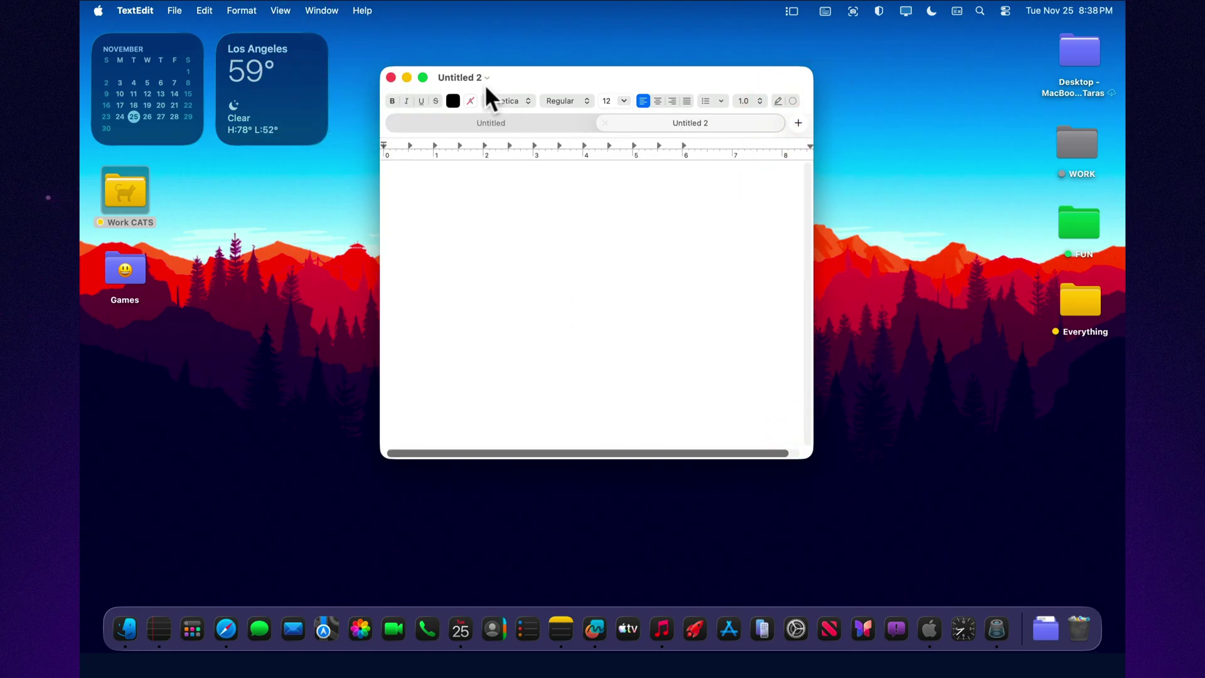
{"action": "left_click", "coordinate": [480, 76]}
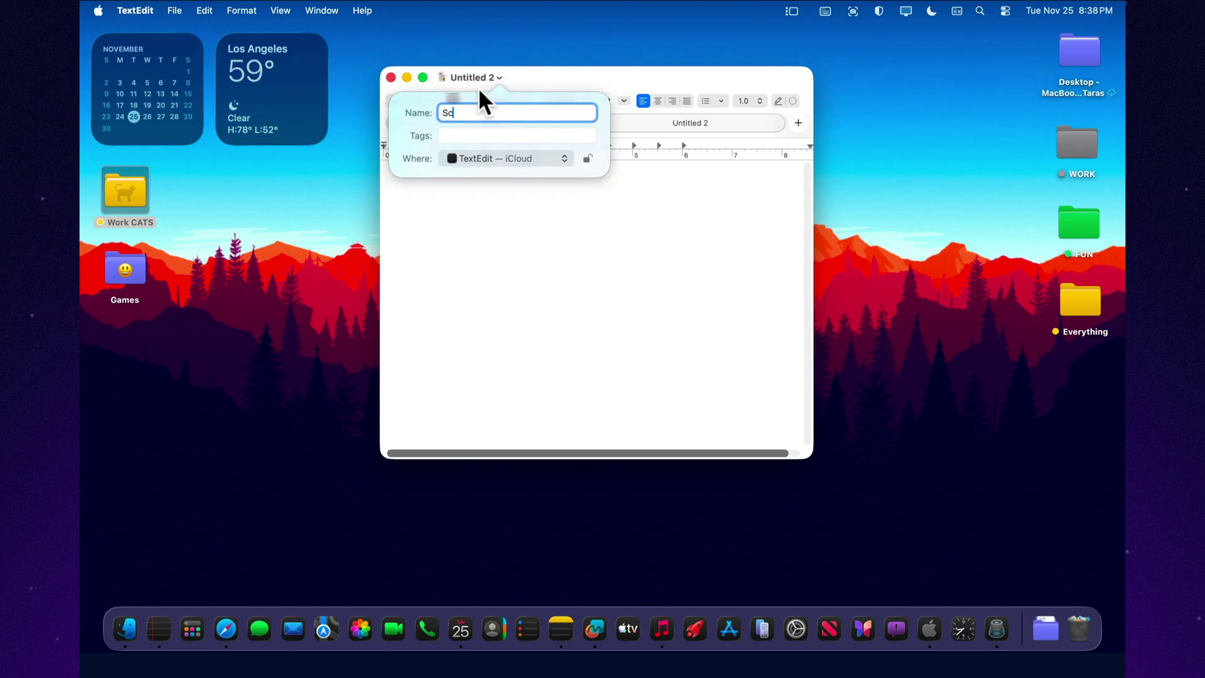
{"action": "type", "text": "Script 2"}
{"action": "key", "text": "Return"}
{"action": "left_click", "coordinate": [637, 301]}
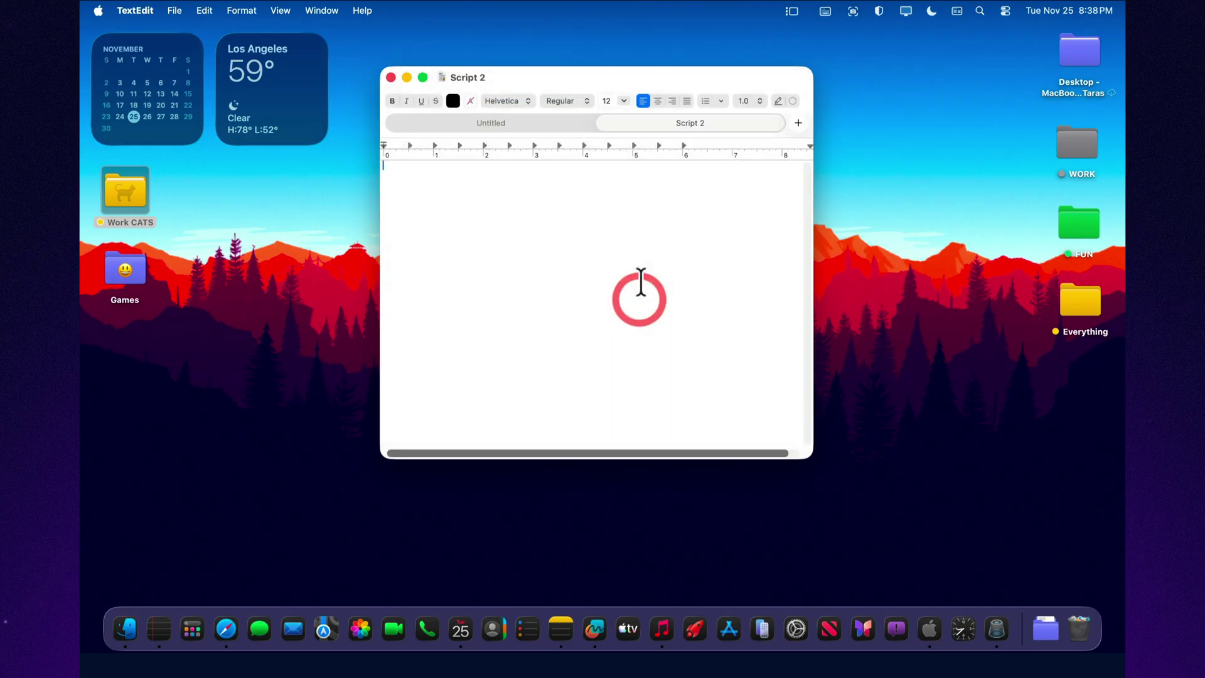
{"action": "left_click", "coordinate": [520, 123]}
{"action": "left_click", "coordinate": [667, 124]}
Step: Back on the cat text tab, convert the whole document to plain text
{"action": "left_click", "coordinate": [535, 124]}
{"action": "left_click_drag", "start_coordinate": [477, 287], "coordinate": [378, 166]}
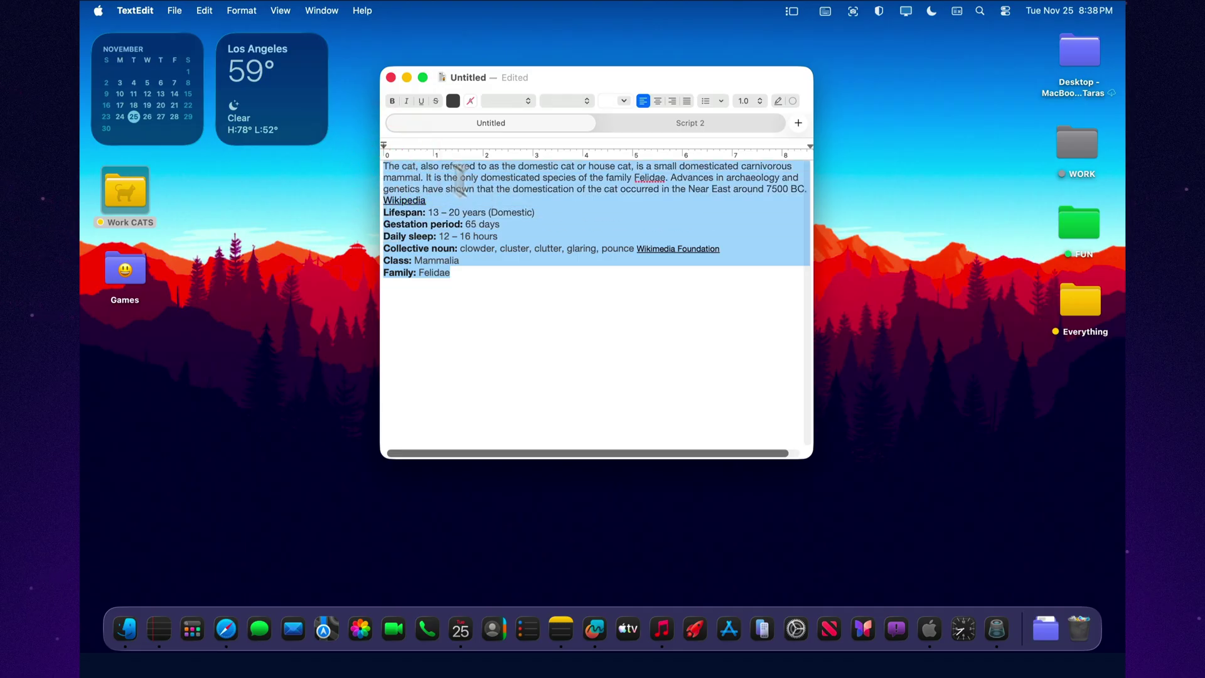
{"action": "left_click", "coordinate": [250, 10]}
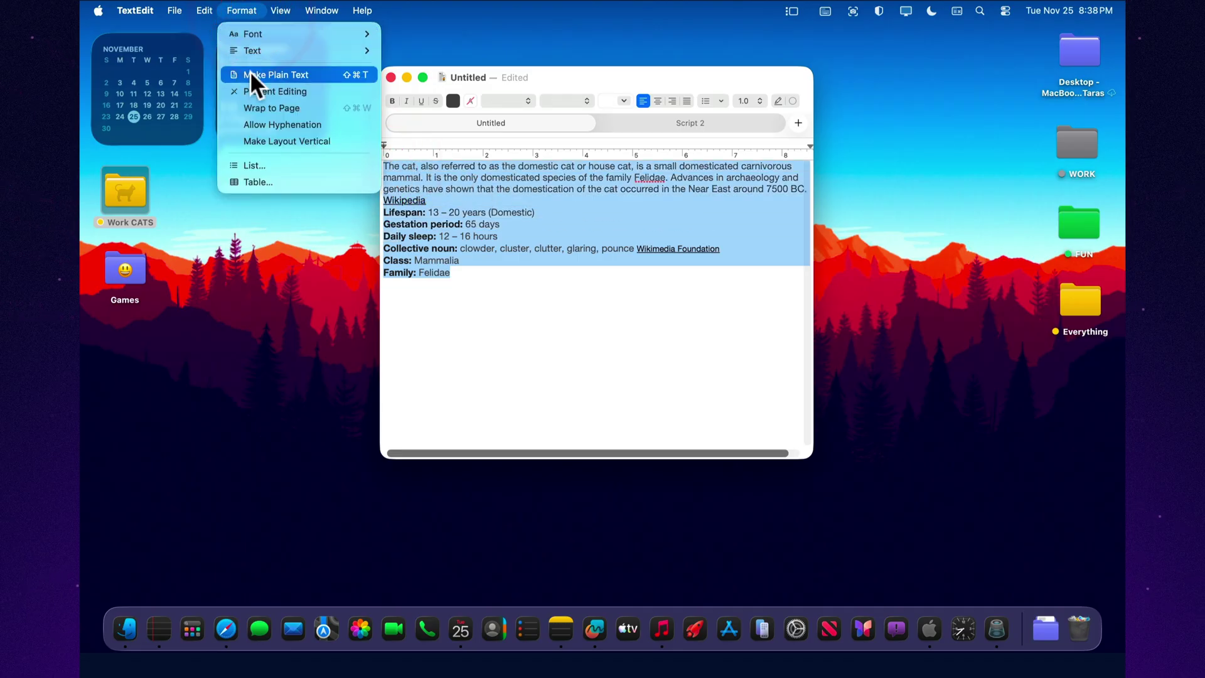
{"action": "left_click", "coordinate": [250, 70]}
{"action": "left_click", "coordinate": [648, 309]}
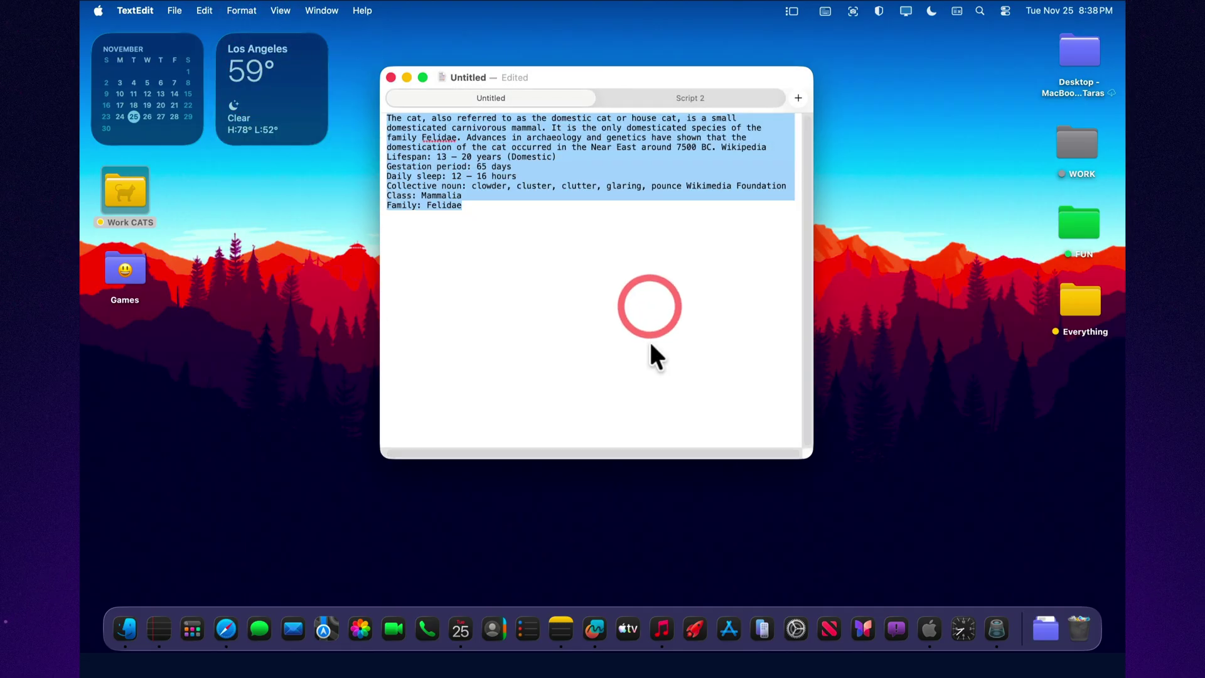
Step: Add an empty line below 'Family: Felidae'
{"action": "left_click", "coordinate": [530, 251]}
{"action": "left_click", "coordinate": [484, 206]}
{"action": "key", "text": "Return"}
{"action": "key", "text": "Return"}
{"action": "key", "text": "Return"}
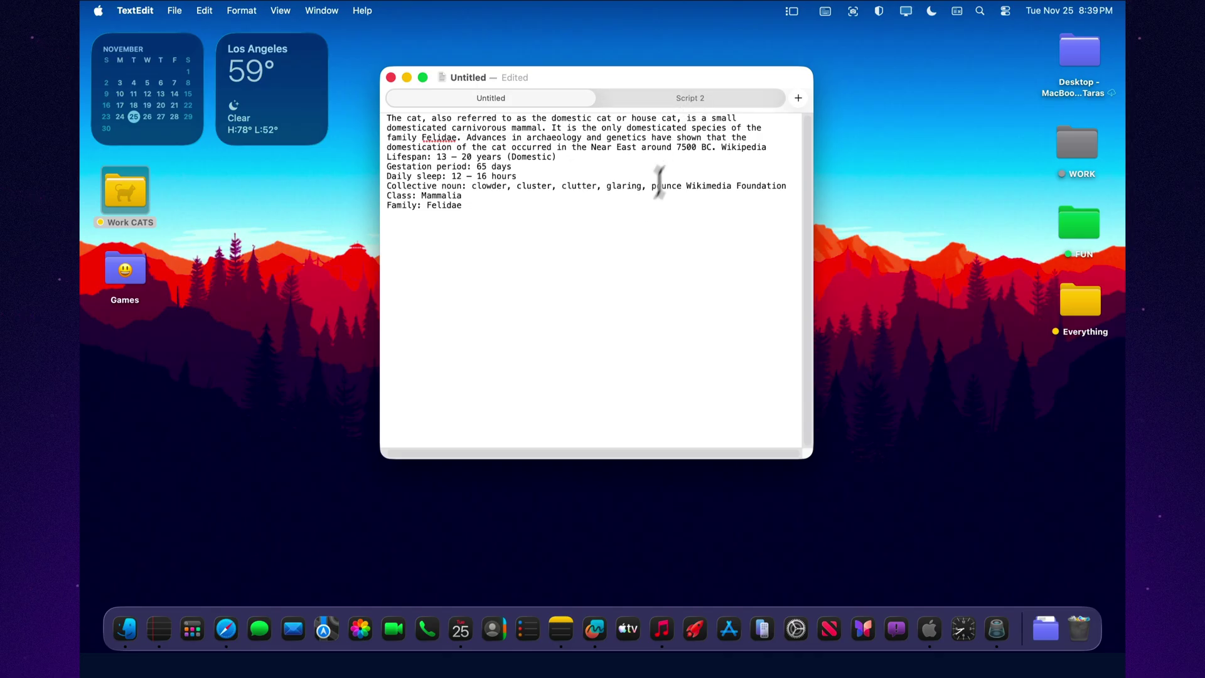
Step: Wrap the cat document to page width and drag the window corner to enlarge it
{"action": "left_click_drag", "start_coordinate": [479, 215], "coordinate": [377, 114]}
{"action": "left_click", "coordinate": [235, 8]}
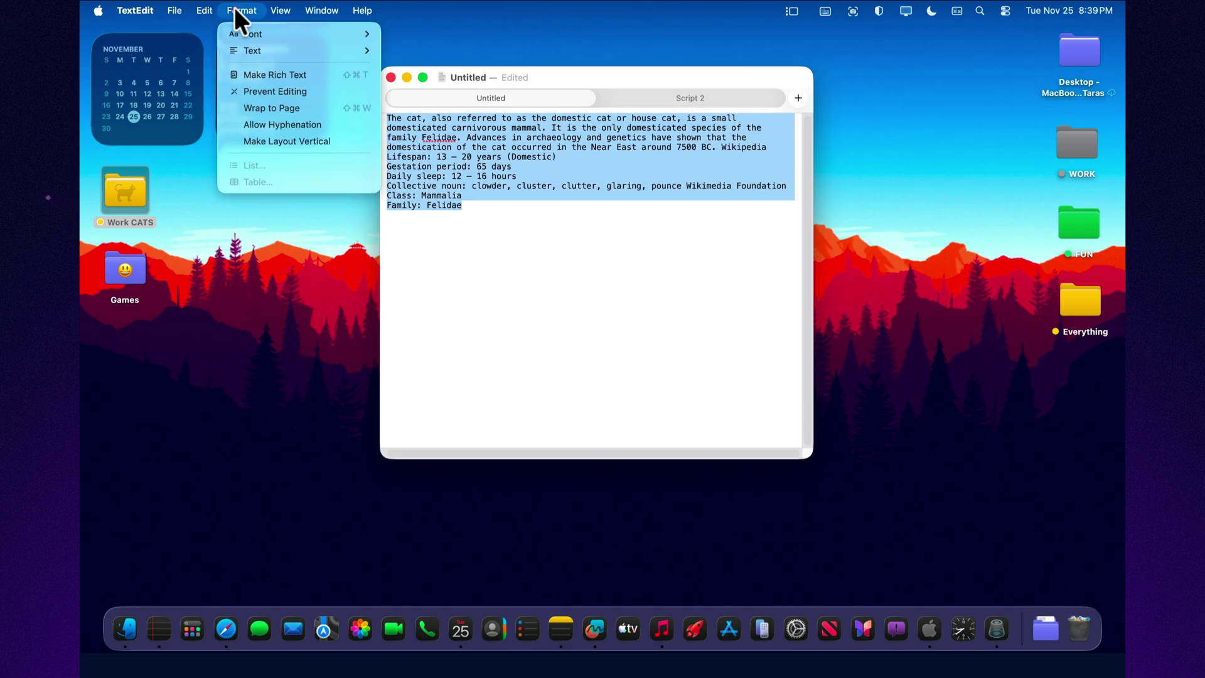
{"action": "left_click", "coordinate": [284, 107]}
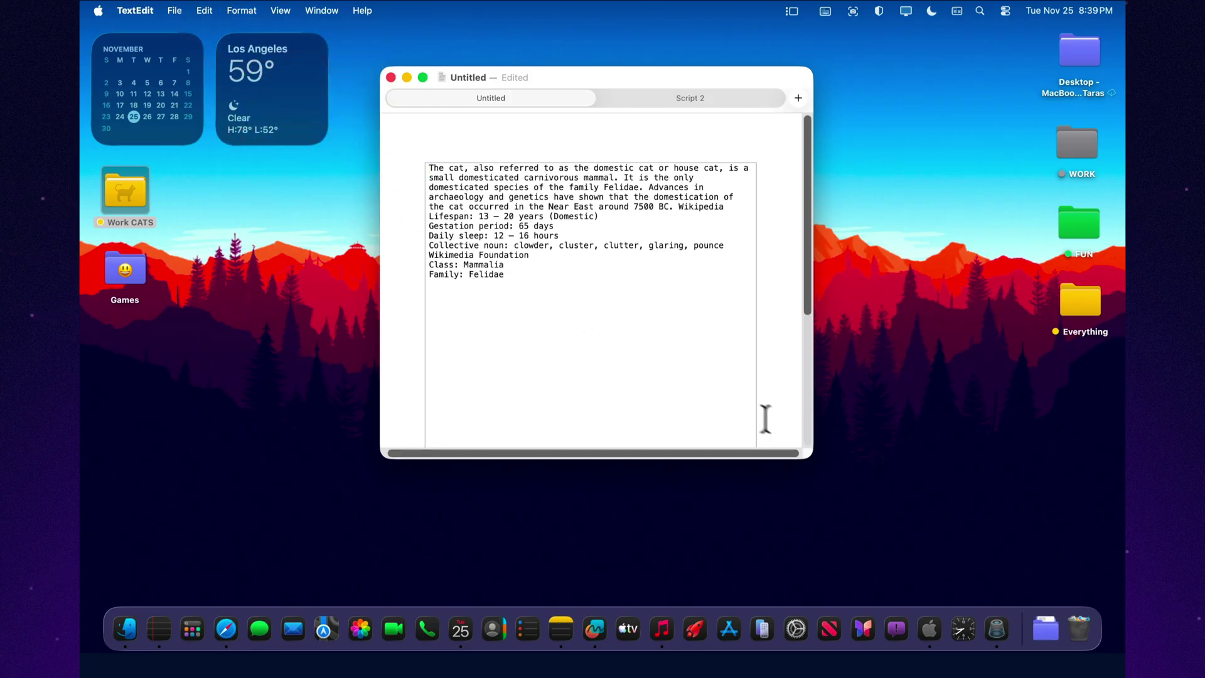
{"action": "left_click_drag", "start_coordinate": [813, 457], "coordinate": [899, 595]}
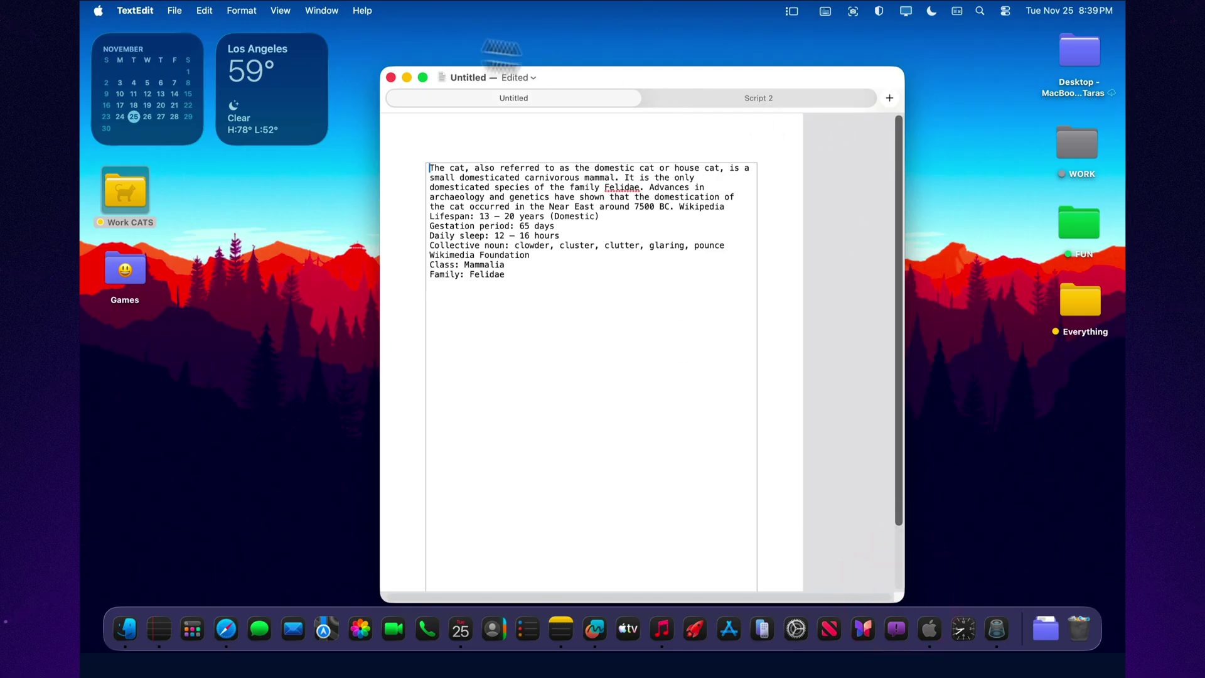
{"action": "left_click", "coordinate": [286, 9]}
Step: From the tab overview, create a blank Untitled 2 tab and switch to it
{"action": "left_click", "coordinate": [283, 47]}
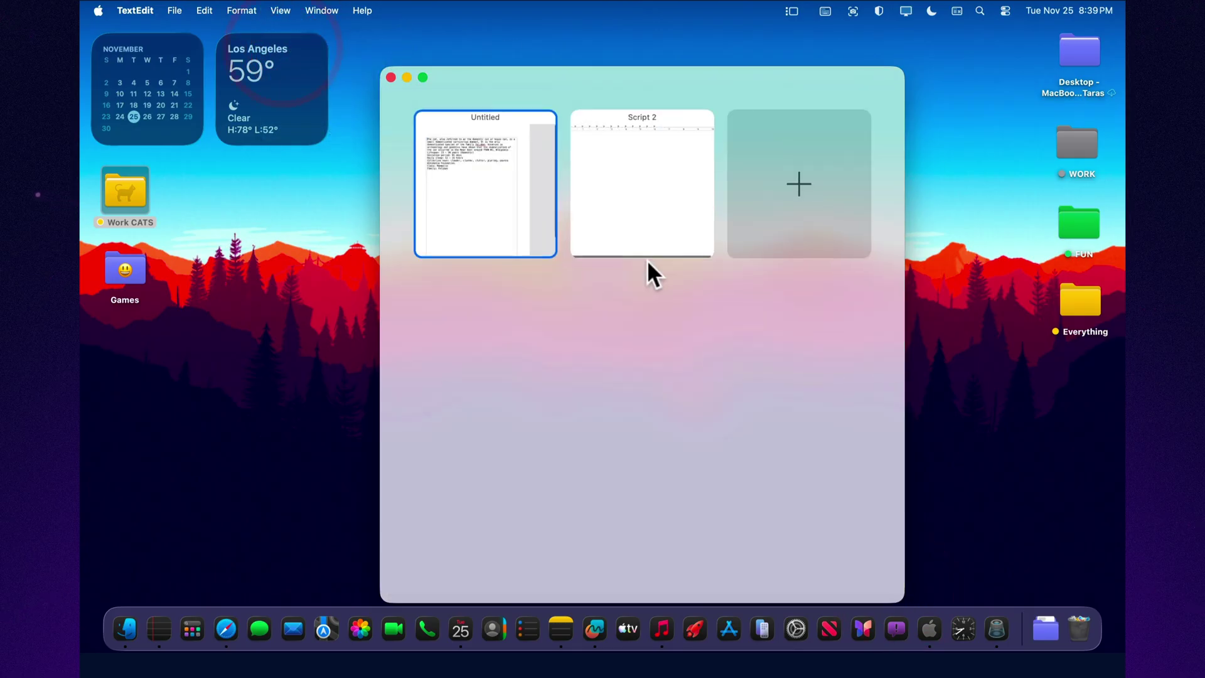
{"action": "left_click", "coordinate": [816, 185]}
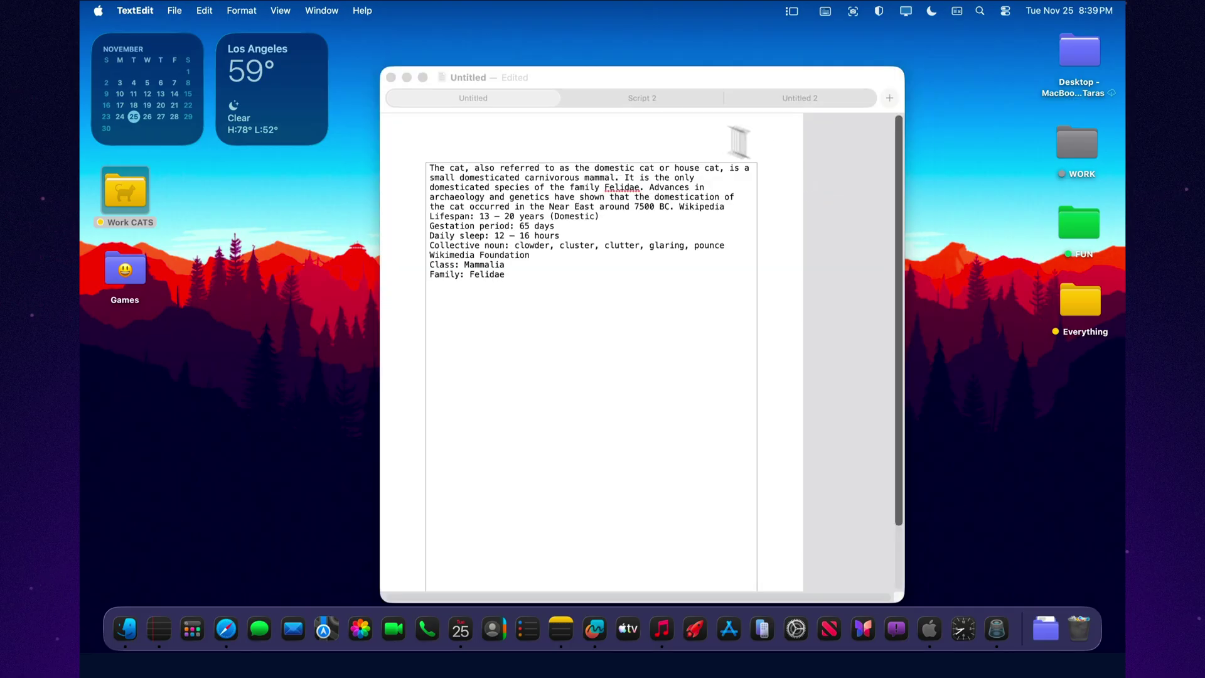
{"action": "left_click", "coordinate": [669, 100]}
{"action": "left_click", "coordinate": [794, 123]}
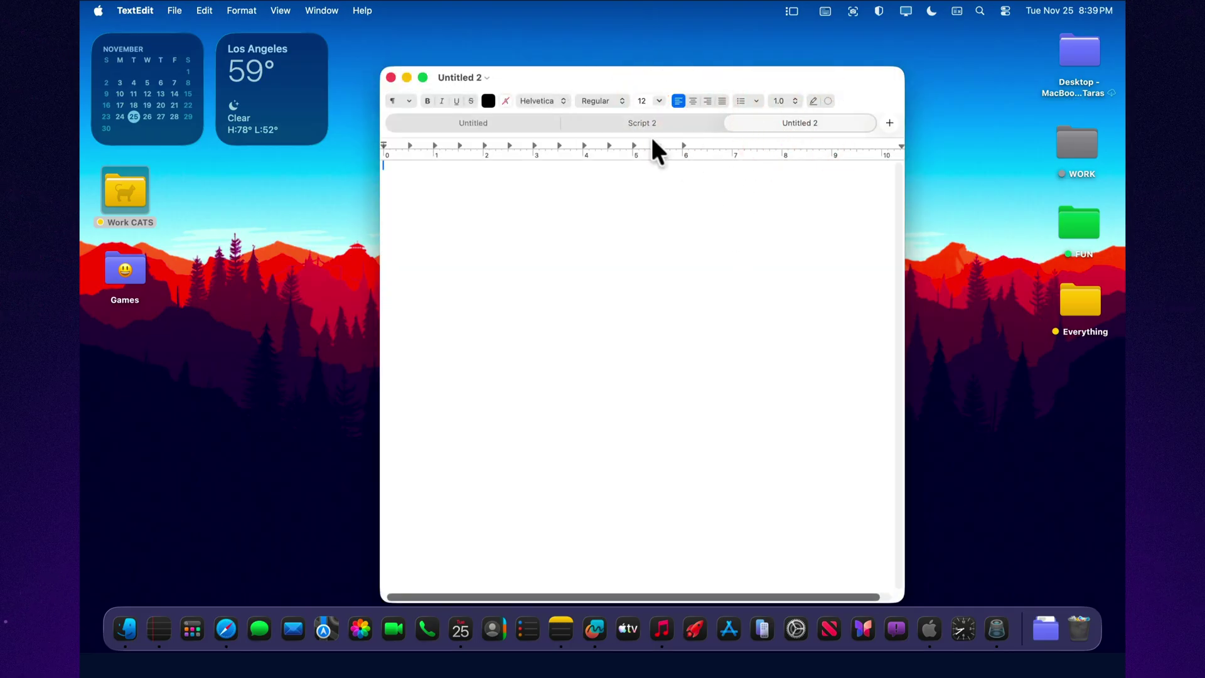
{"action": "left_click", "coordinate": [828, 100]}
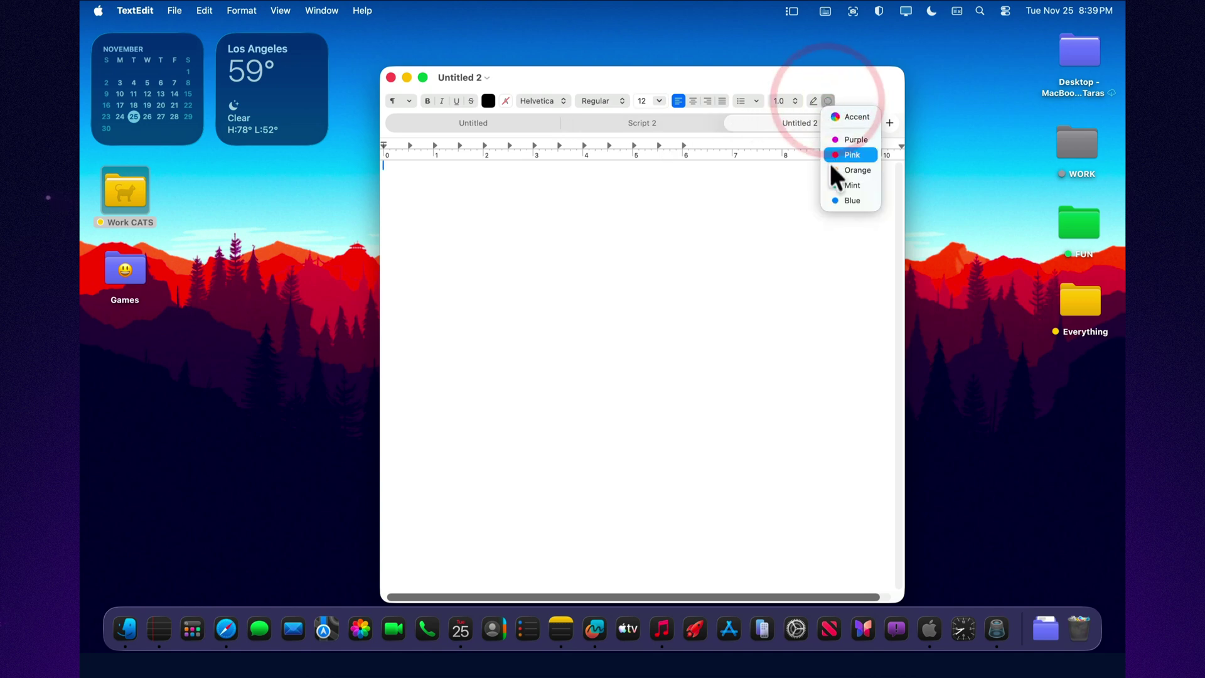
{"action": "left_click", "coordinate": [833, 258]}
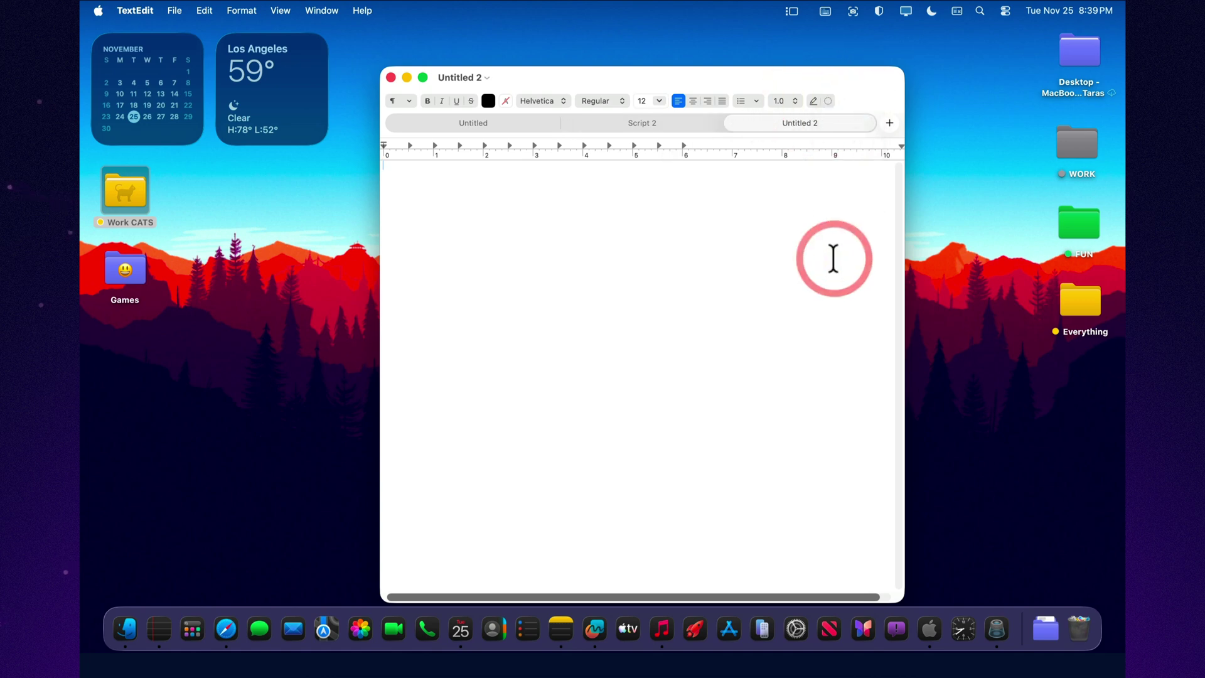